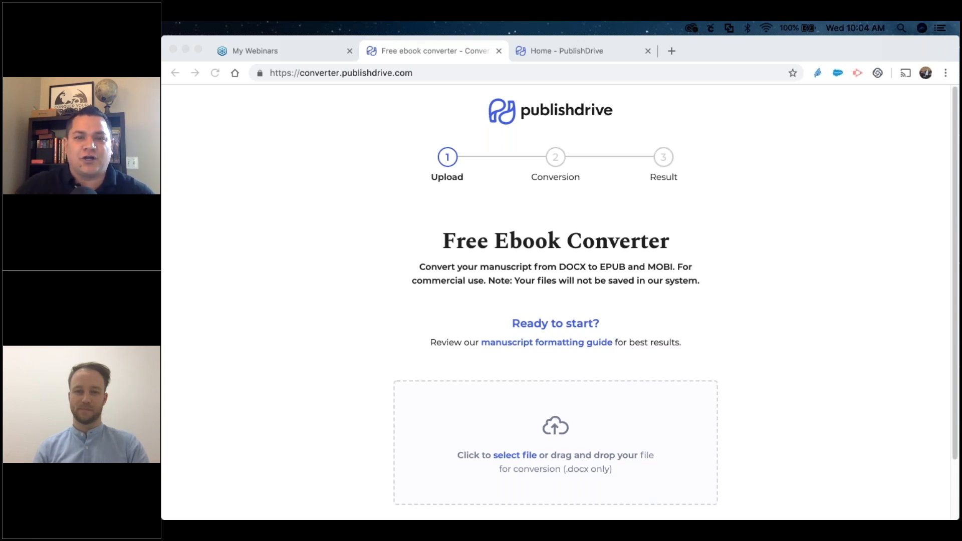
Drag manuscript.docx from the desktop onto the converter's upload box to upload it.
left_click(424, 73)
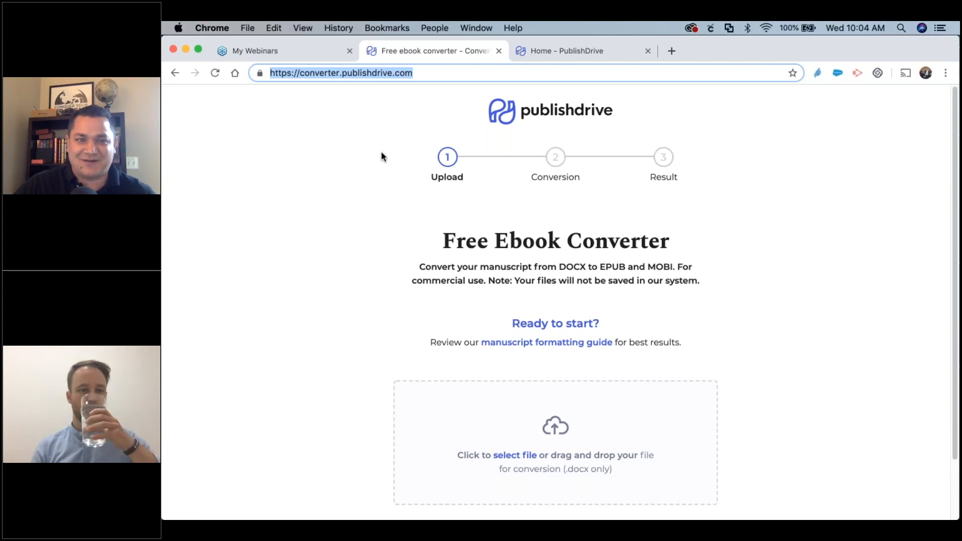
left_click(381, 152)
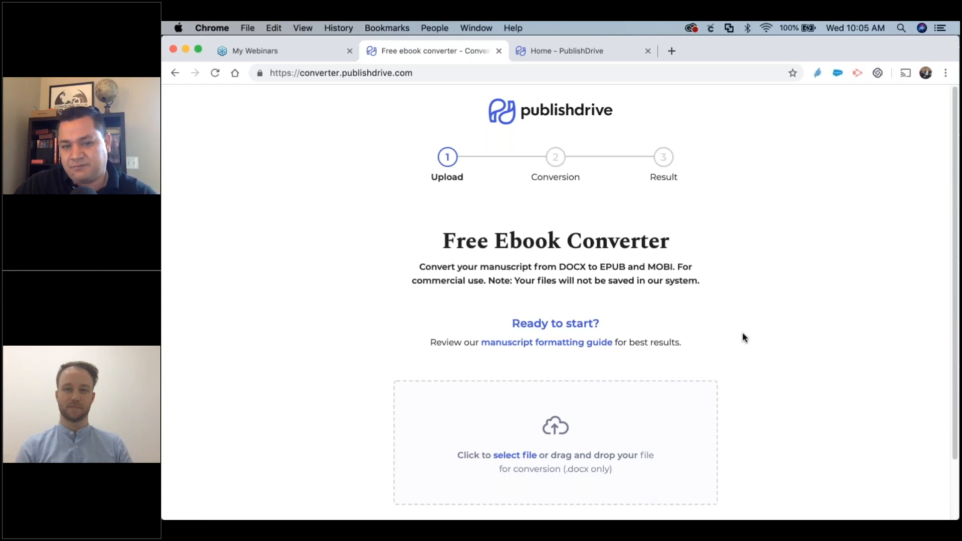
scroll(743, 334, "down", 1)
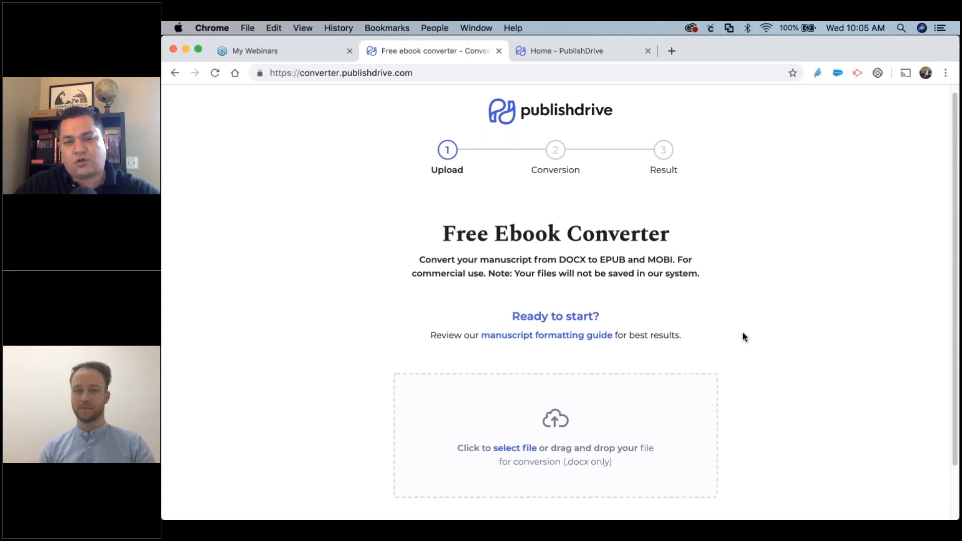
scroll(743, 335, "down", 2)
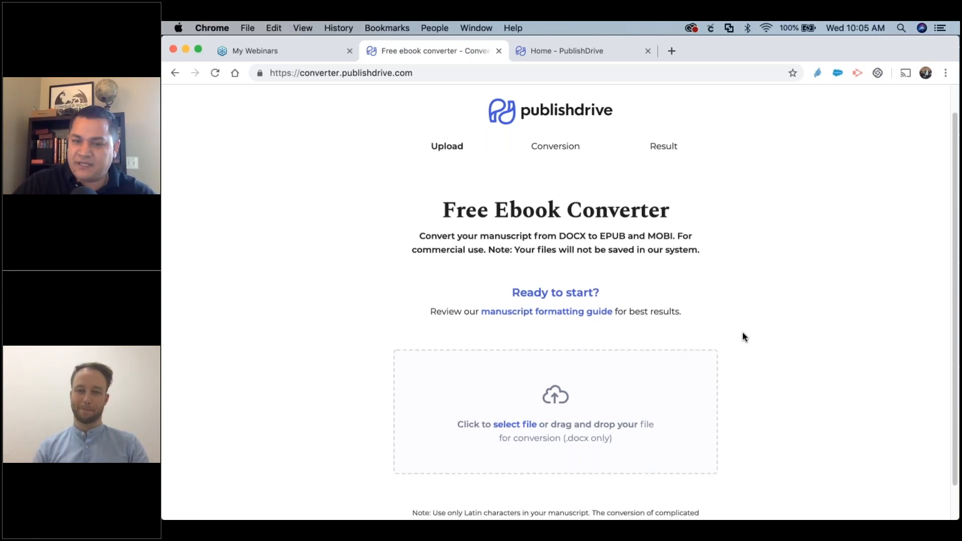
scroll(742, 334, "down", 1)
scroll(743, 332, "down", 1)
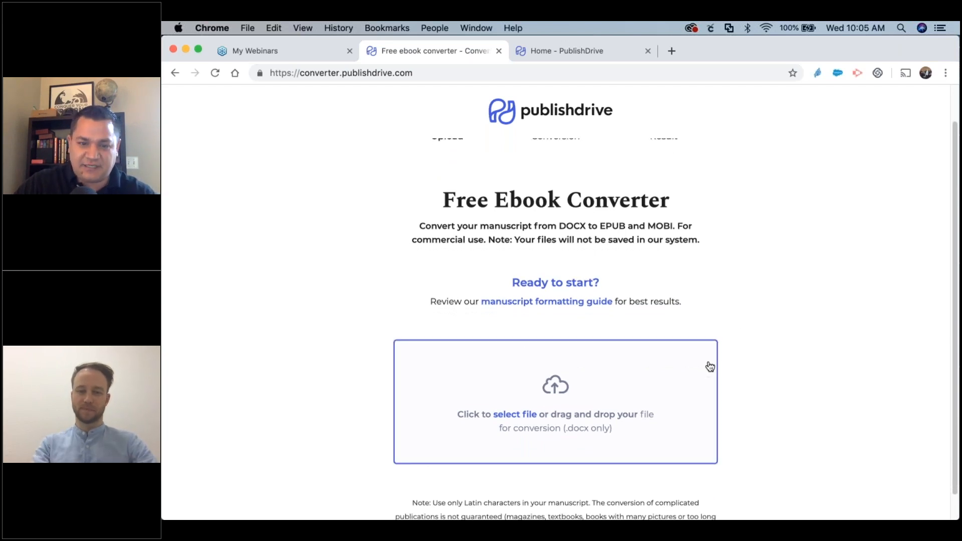
scroll(708, 365, "down", 3)
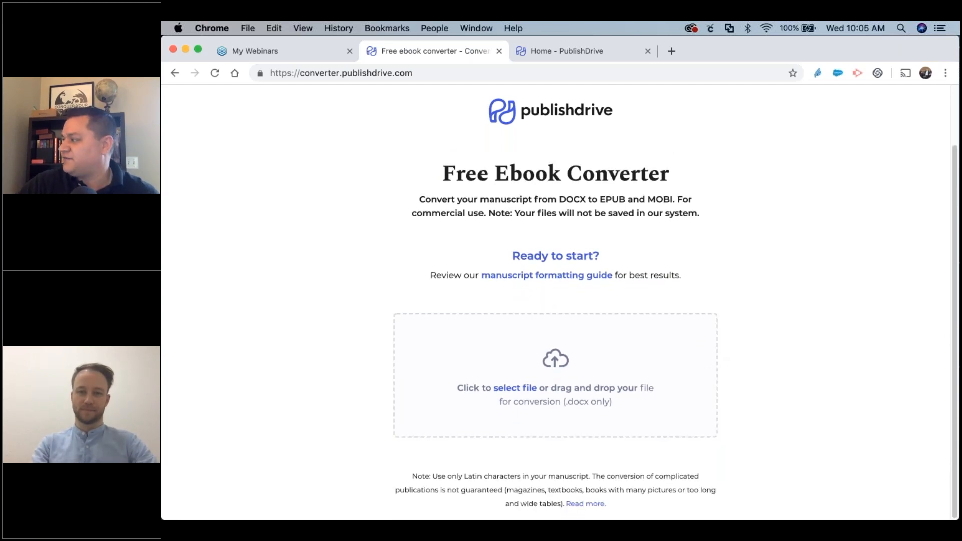
left_click_drag(961, 184, 595, 359)
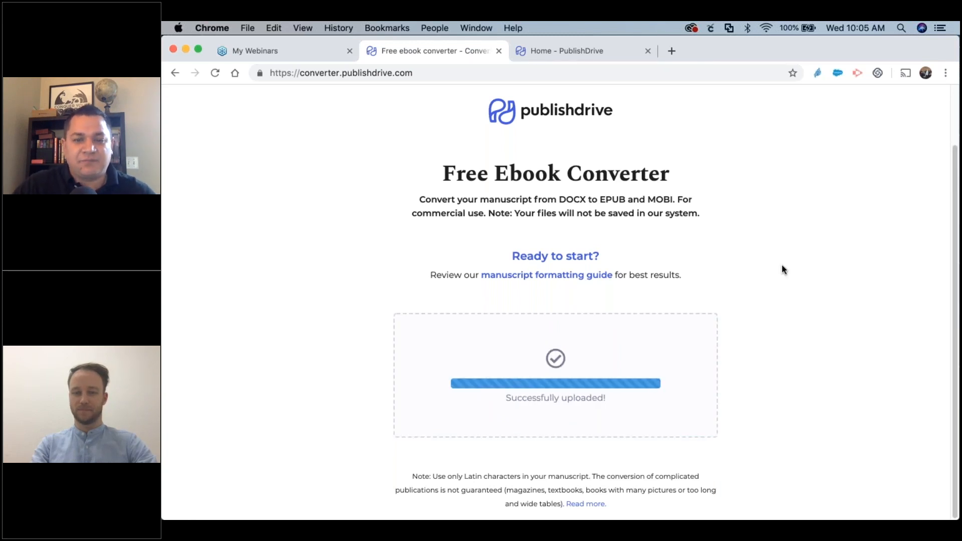
scroll(782, 266, "down", 5)
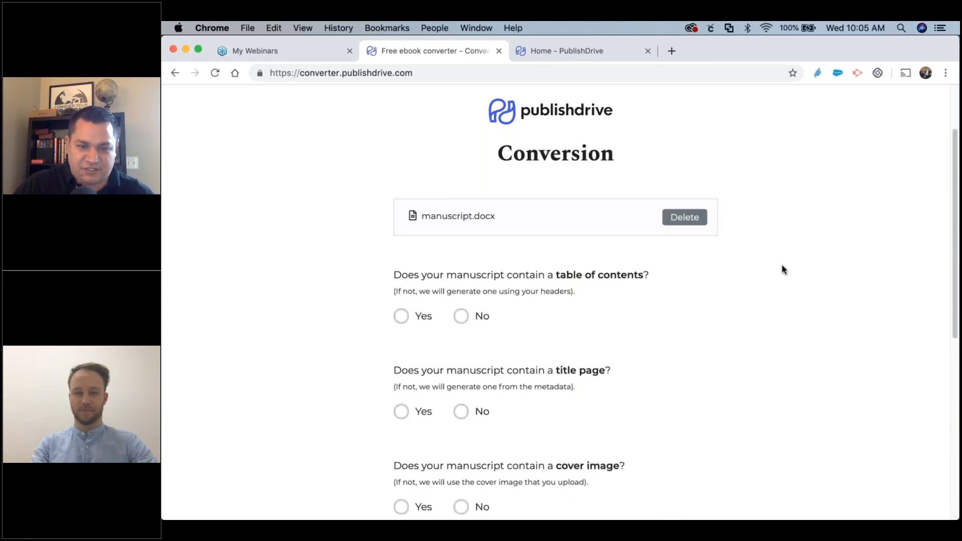
Answer Yes to the table of contents, title page and cover image questions.
scroll(779, 270, "up", 1)
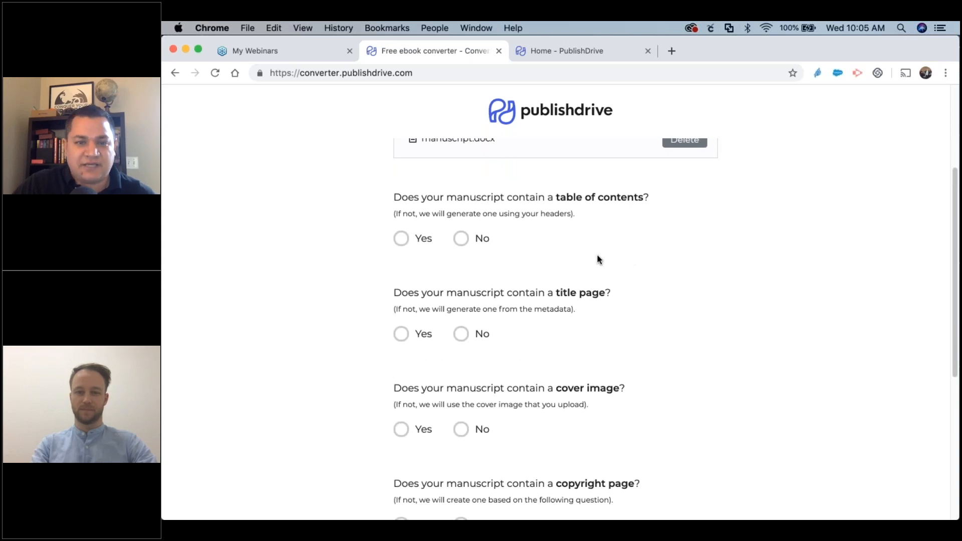
left_click(403, 240)
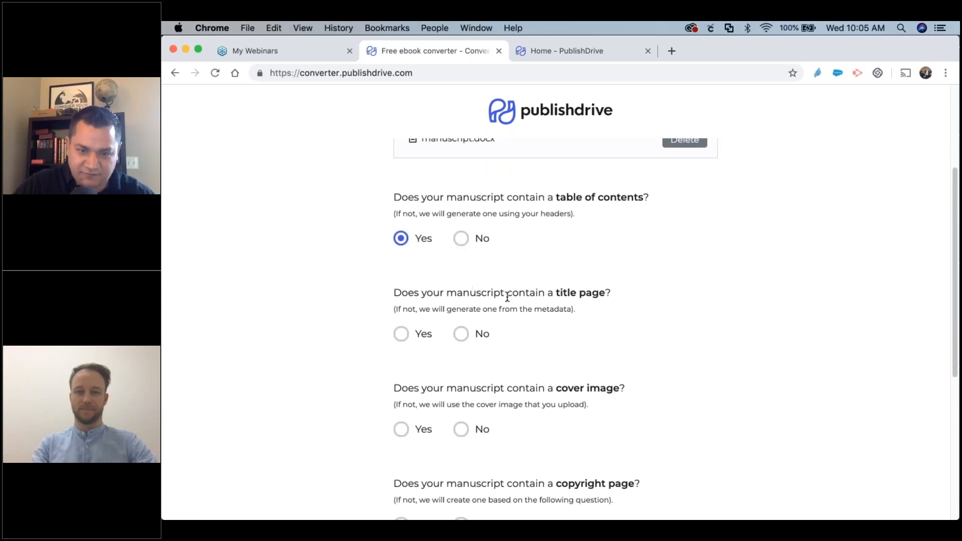
scroll(503, 368, "down", 1)
left_click(404, 332)
scroll(506, 374, "down", 3)
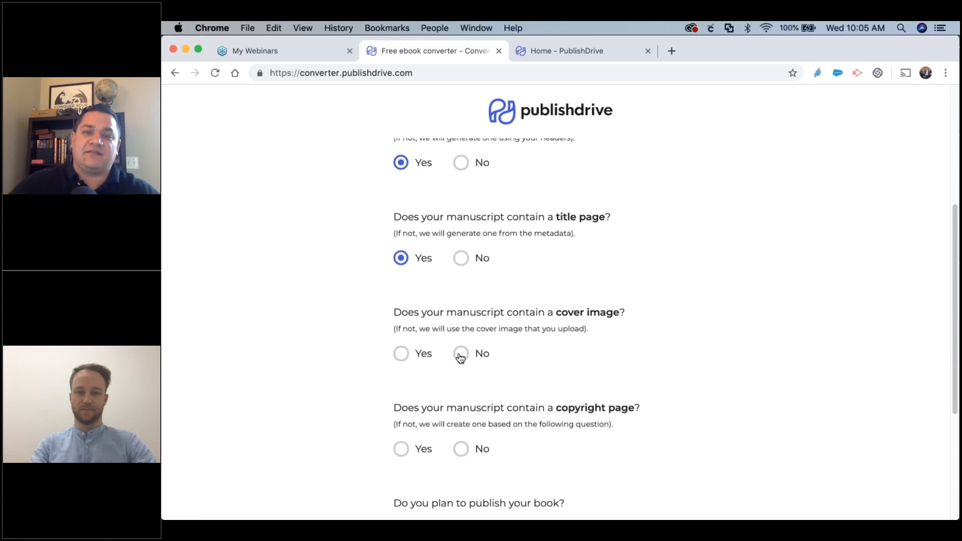
left_click(462, 355)
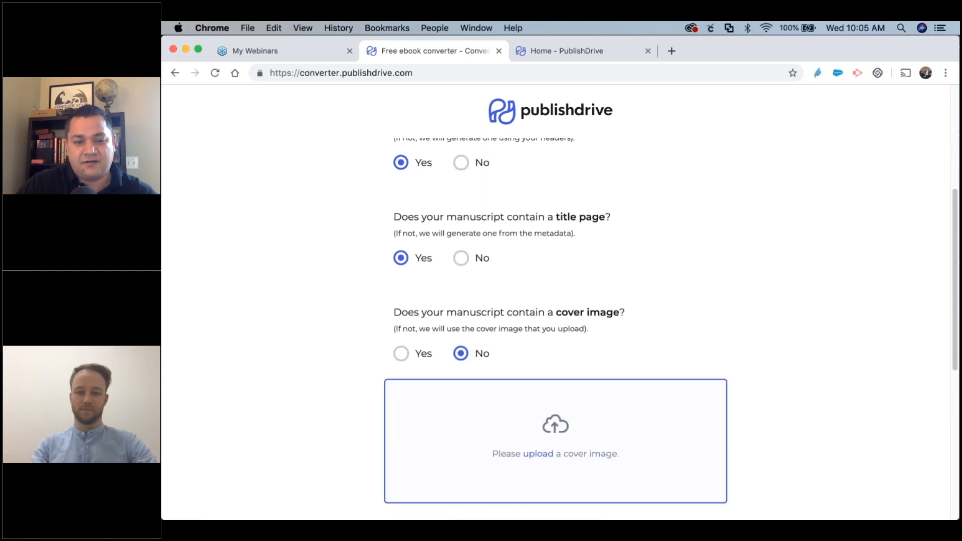
left_click(400, 354)
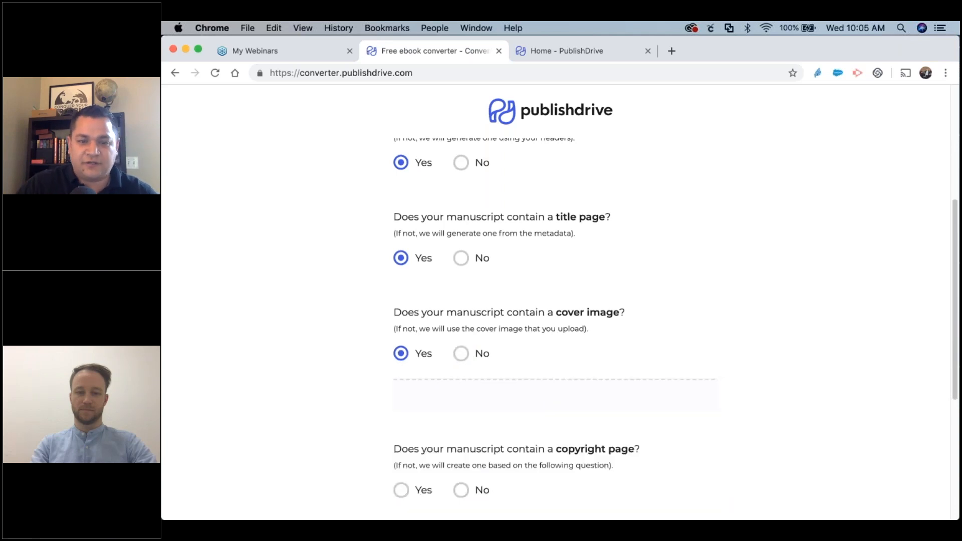
scroll(391, 351, "down", 3)
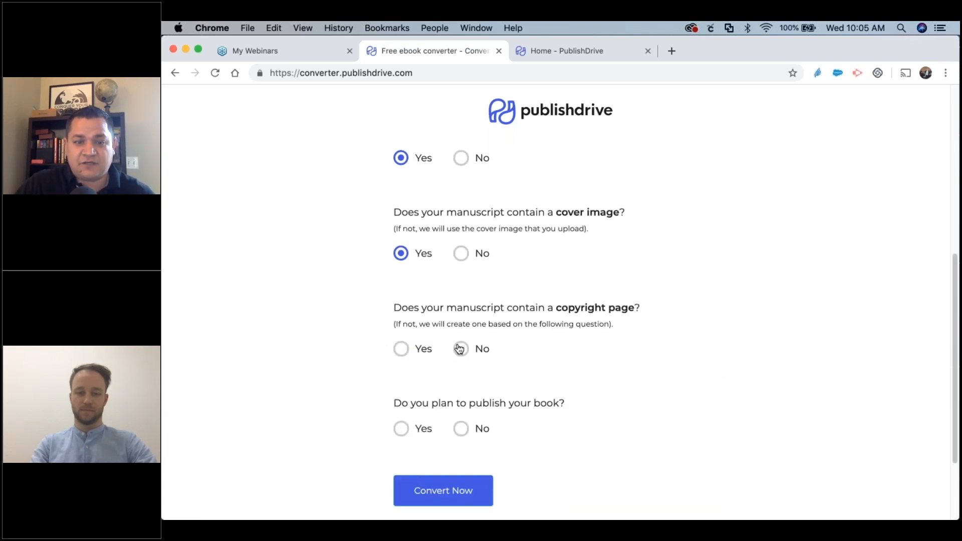
Answer Yes for copyright page and plan to publish, then start the conversion.
left_click(461, 350)
left_click(401, 349)
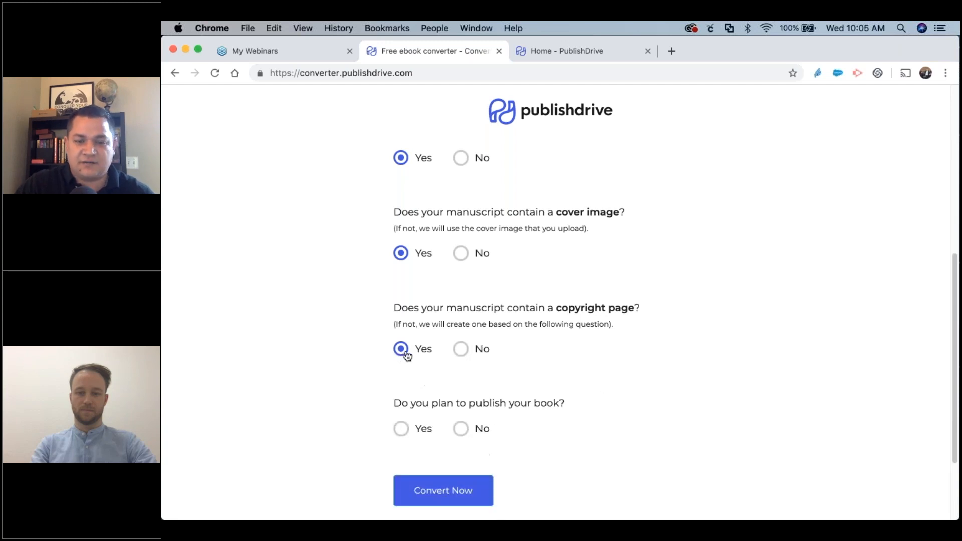
scroll(451, 371, "down", 1)
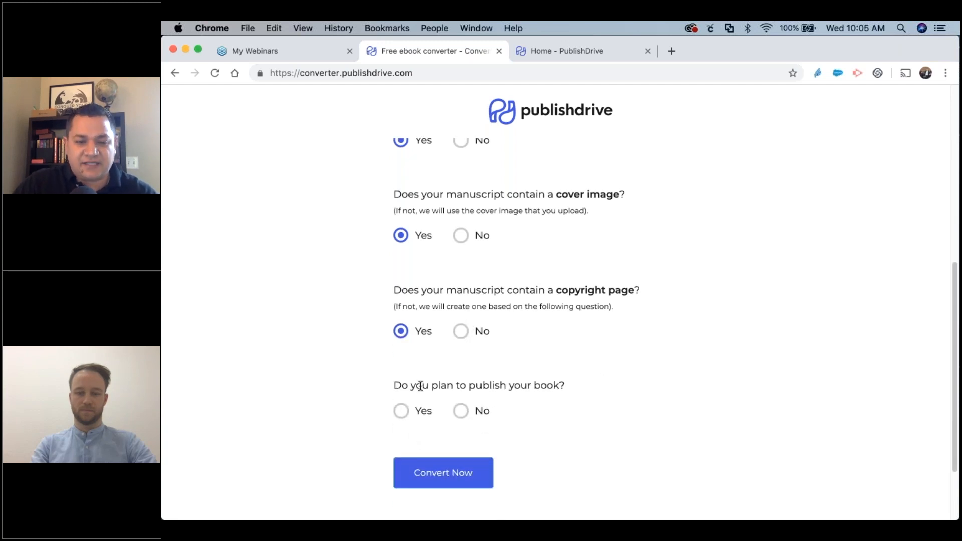
left_click(419, 415)
scroll(419, 415, "down", 5)
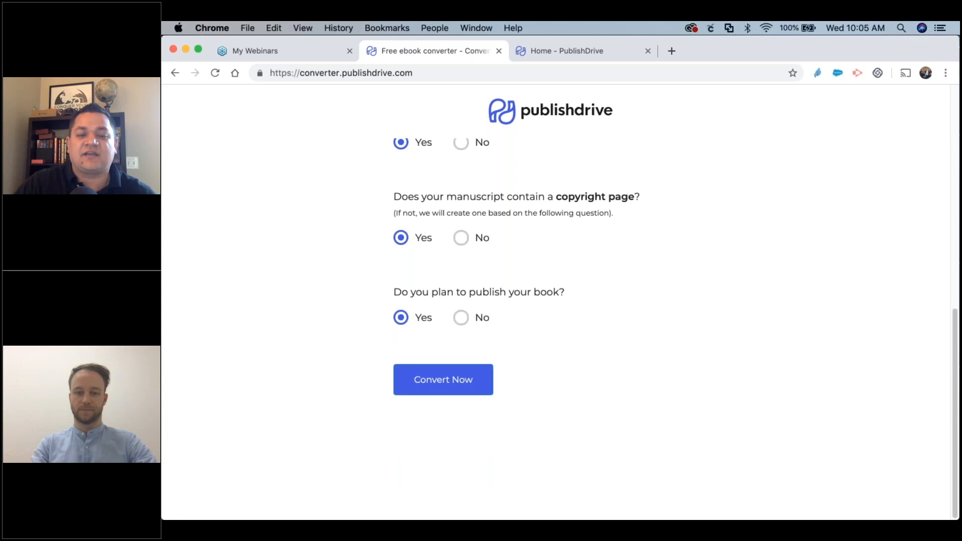
left_click(443, 380)
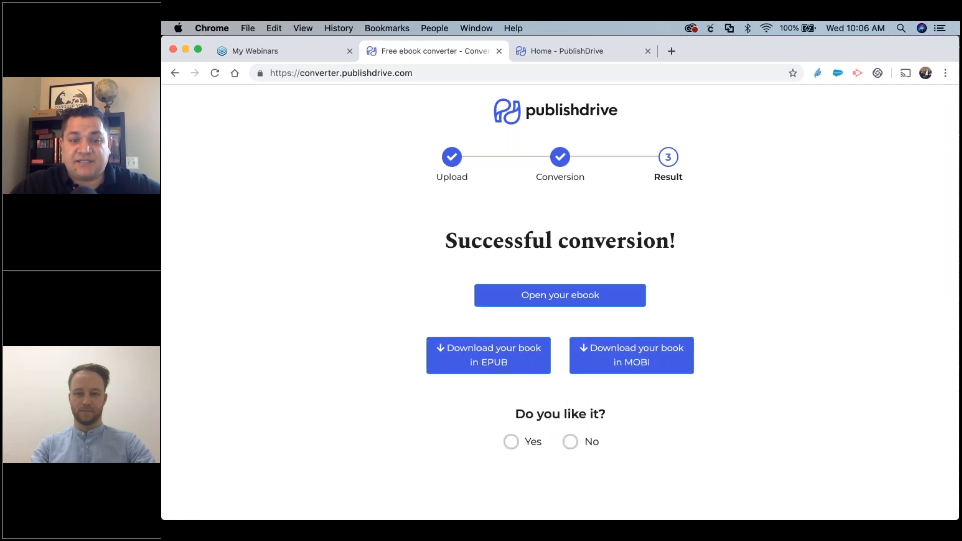
Preview 'Friends and Foxes' in the reader into Chapter II, then switch to the Home dashboard.
left_click(566, 295)
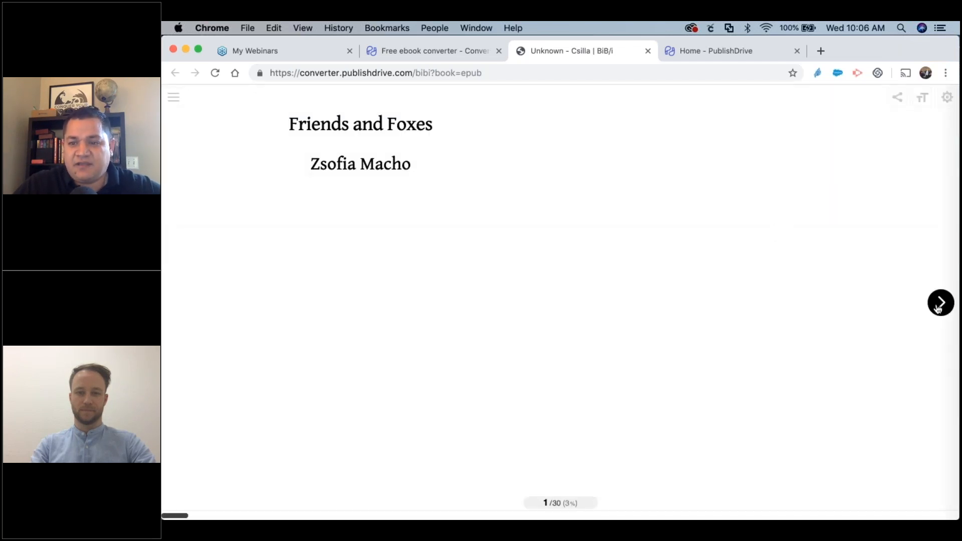
left_click(938, 307)
left_click(938, 307)
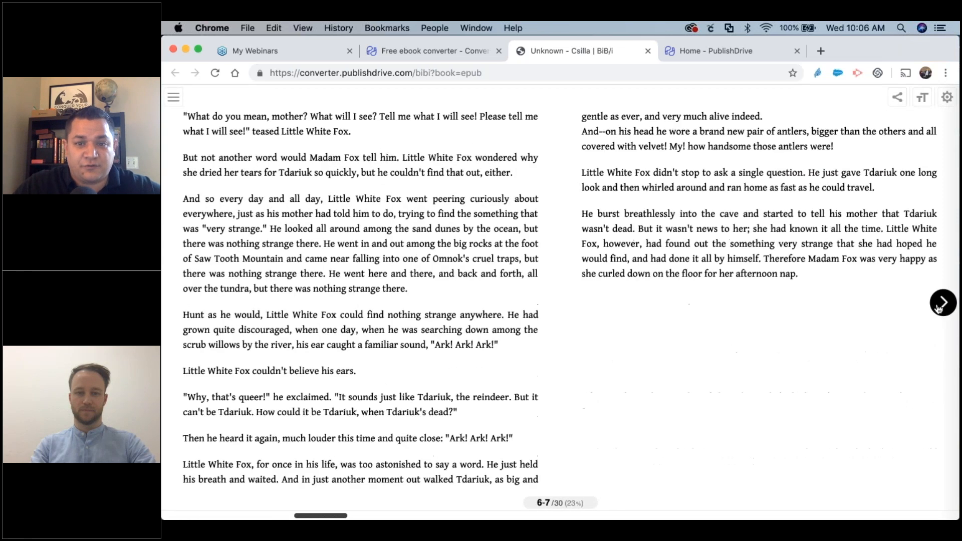
left_click(939, 307)
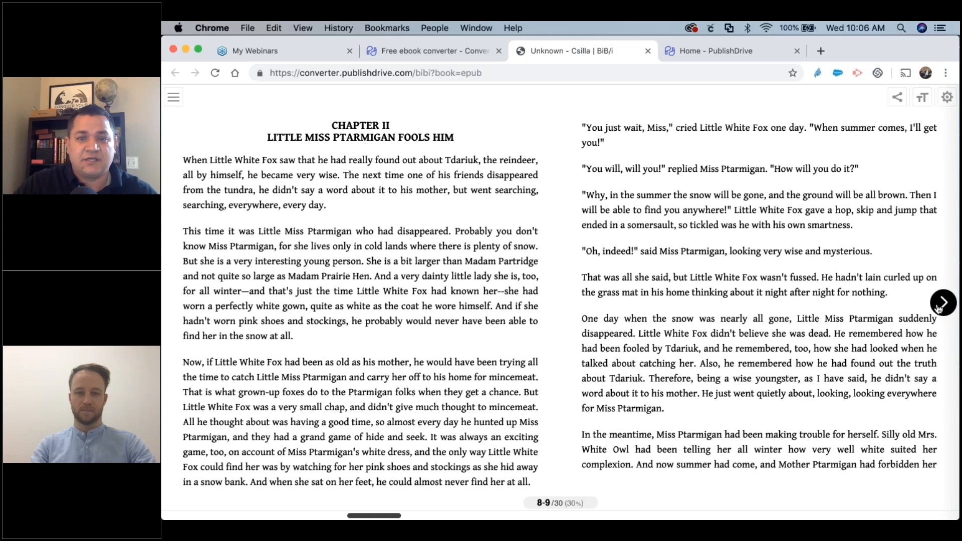
left_click(938, 307)
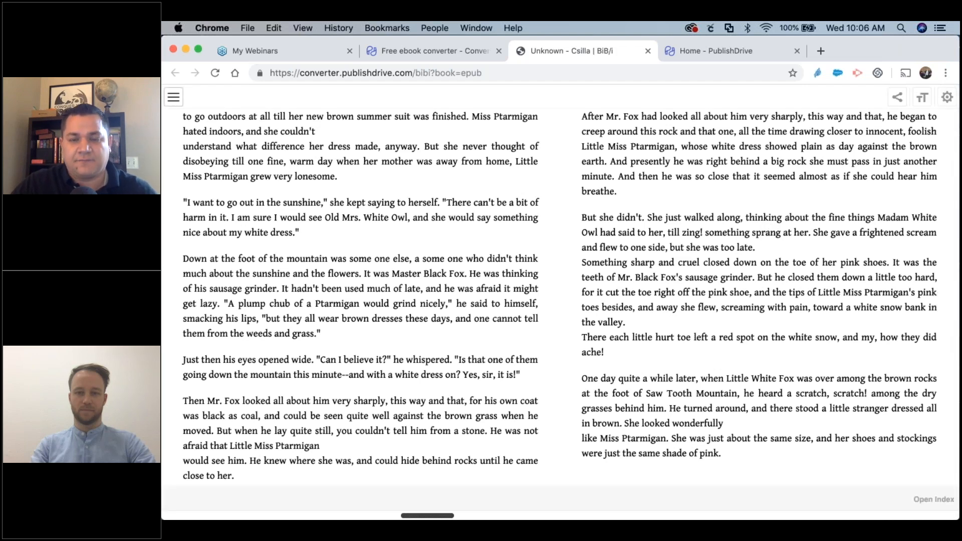
left_click(717, 51)
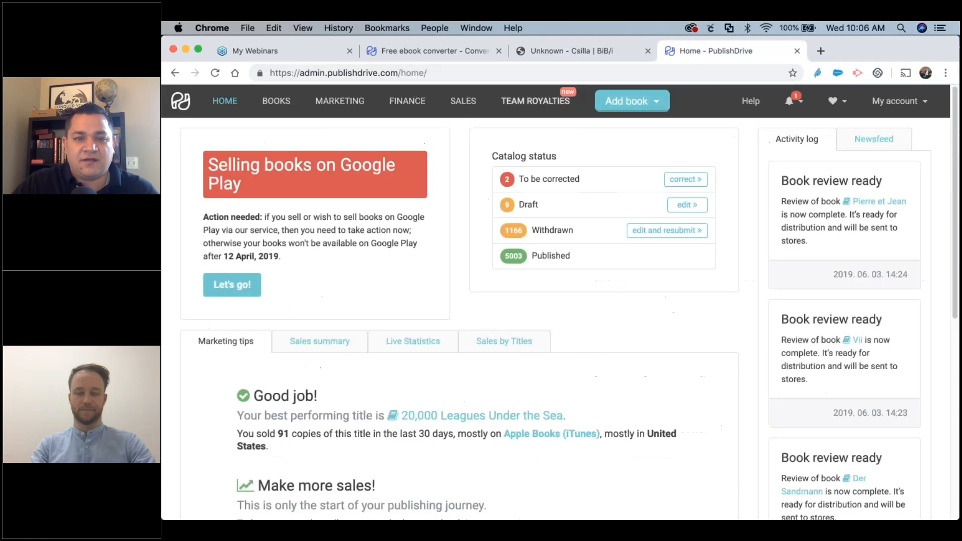
Download the book as manuscript (4).epub and answer Yes to 'Do you like it?'.
left_click(572, 50)
left_click(461, 52)
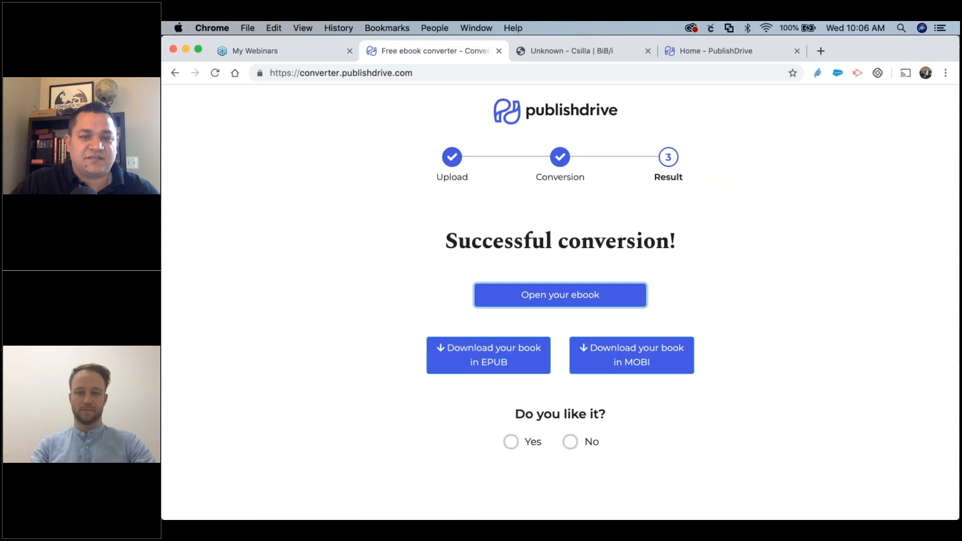
left_click(489, 355)
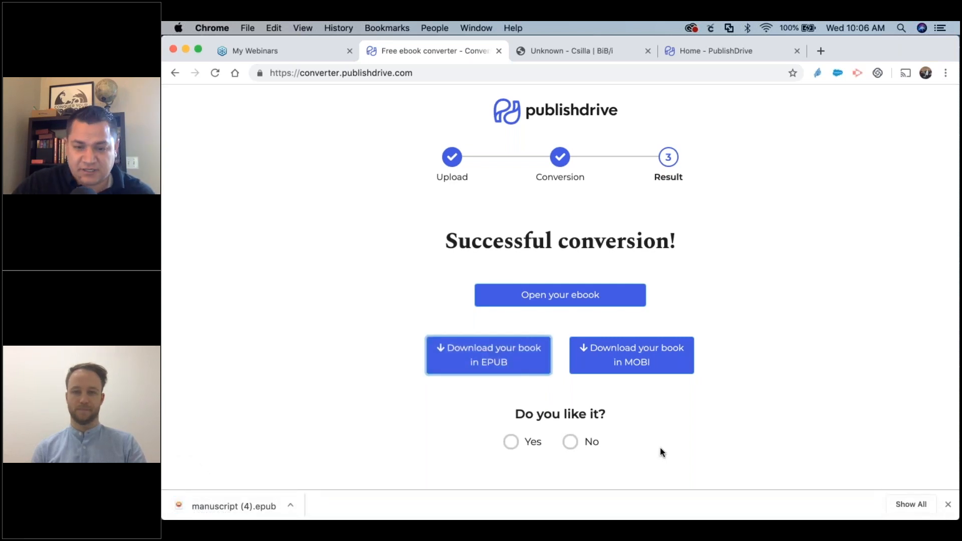
left_click(511, 442)
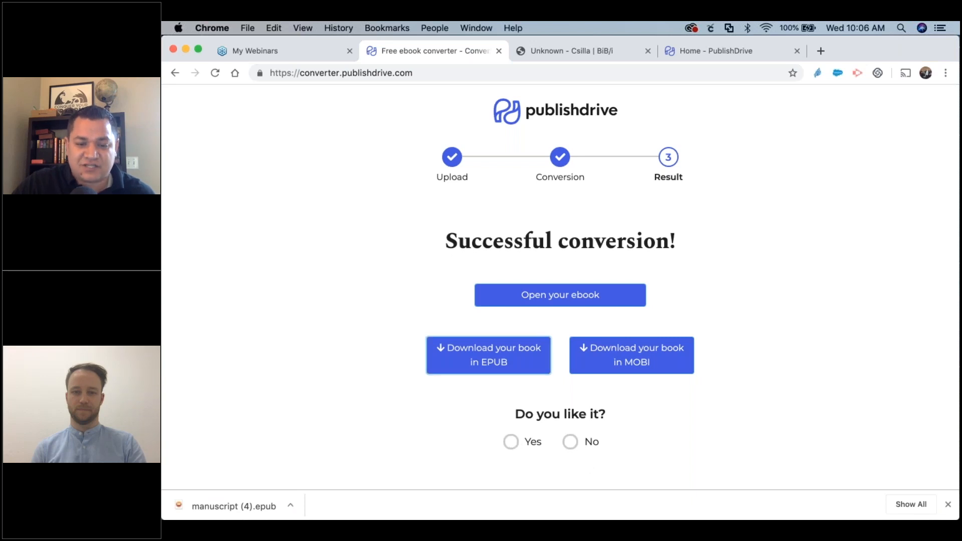
scroll(576, 426, "down", 6)
scroll(638, 401, "up", 2)
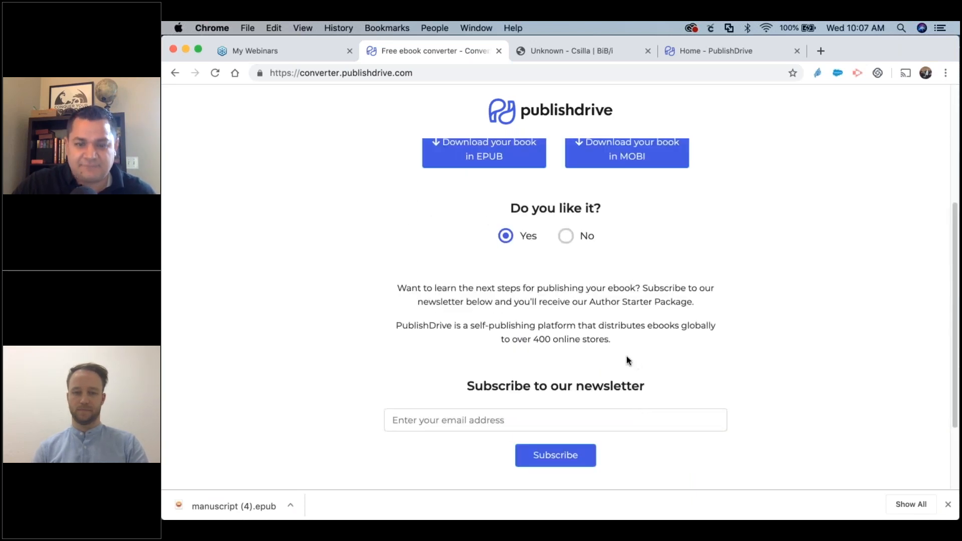
Answer No to see the improvement tips and dismiss the finished EPUB download notice.
left_click(566, 240)
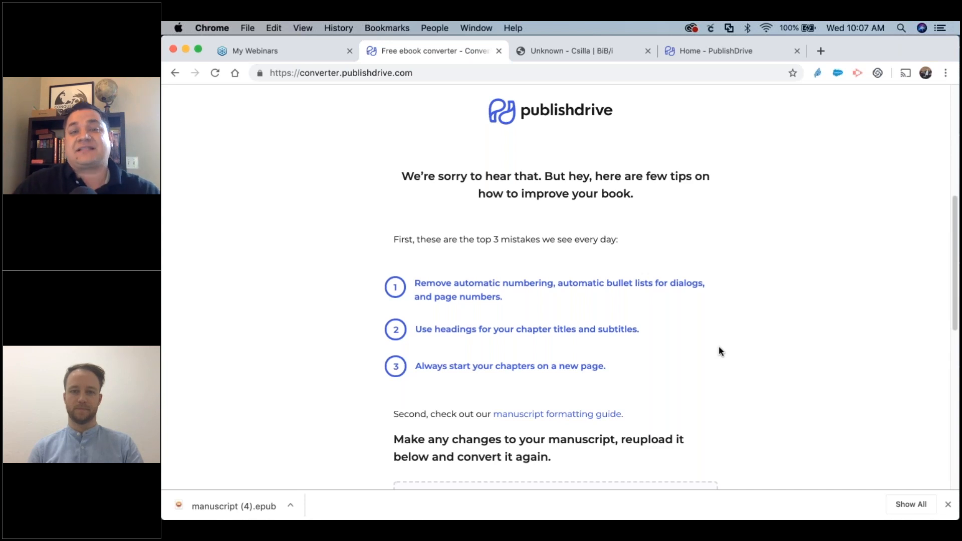
scroll(702, 361, "down", 1)
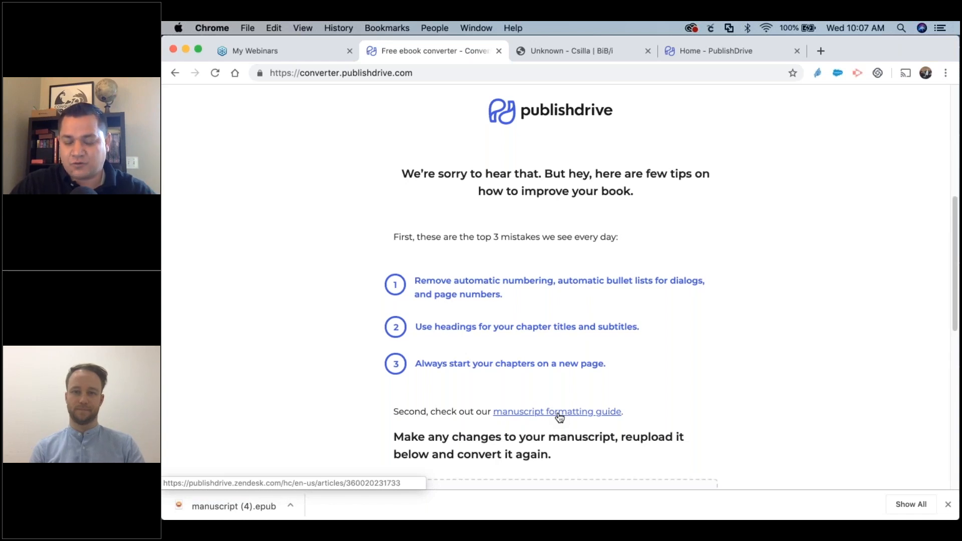
scroll(930, 473, "down", 1)
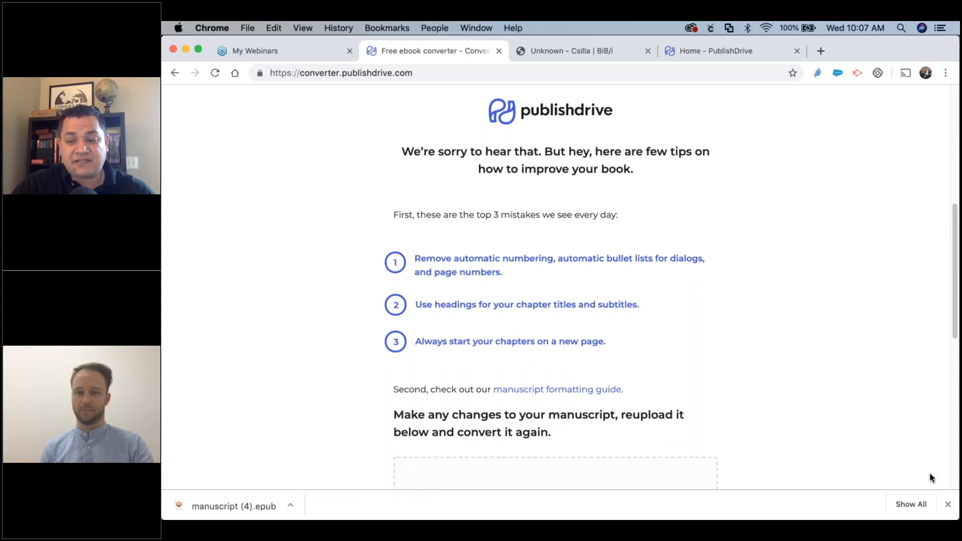
left_click(948, 504)
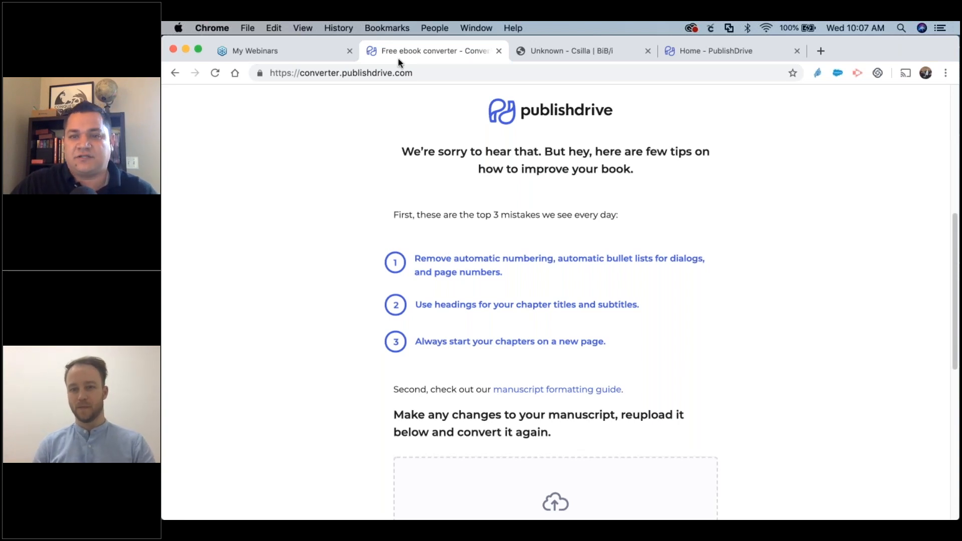
Switch briefly to the dashboard, then return to the converter's tips page.
left_click(712, 51)
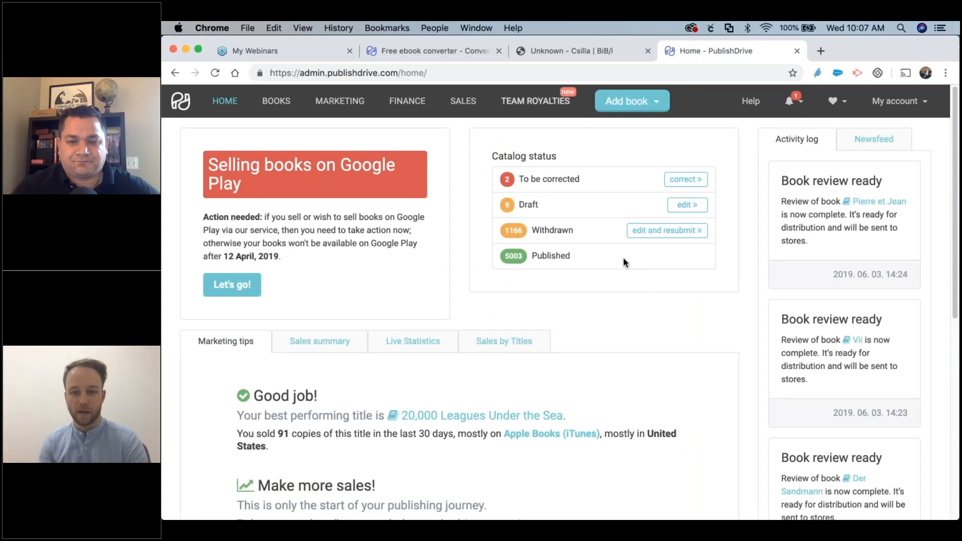
key("super+2")
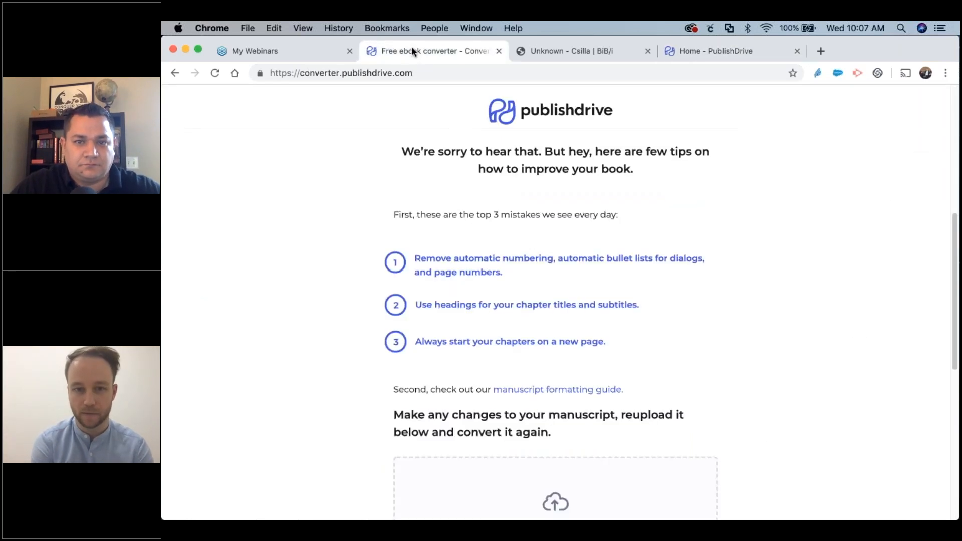
left_click(564, 50)
left_click(443, 49)
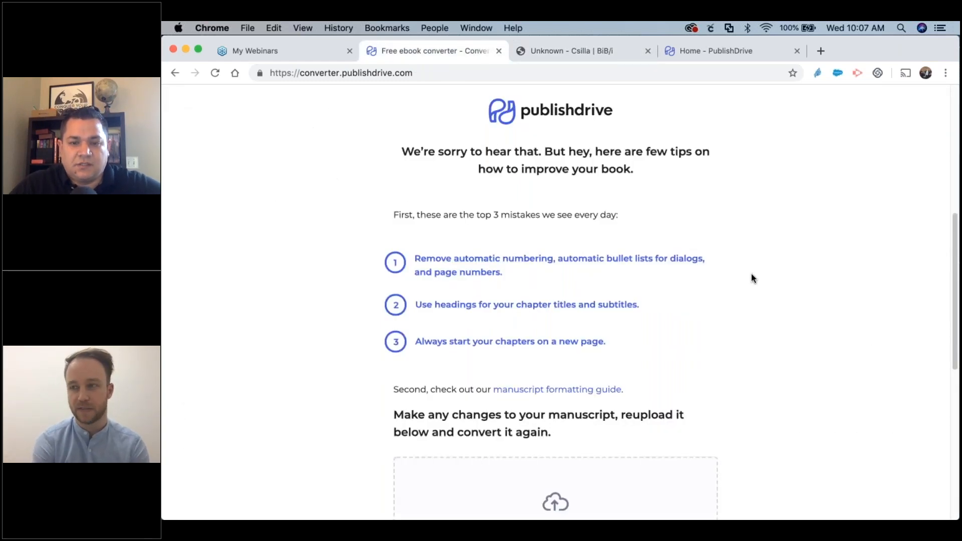
scroll(751, 274, "down", 2)
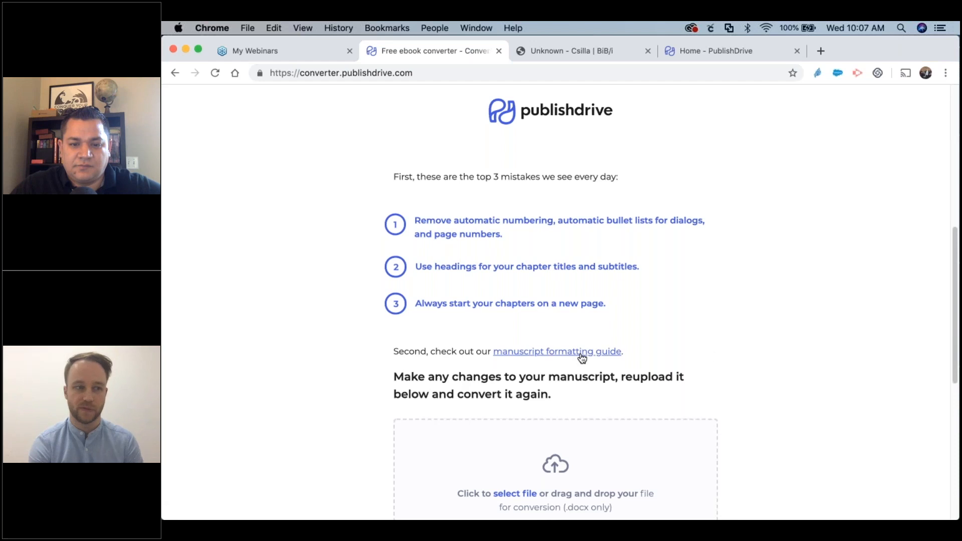
Read the Help Center's manuscript formatting guide, then go back to the Home - PublishDrive tab.
left_click(522, 352)
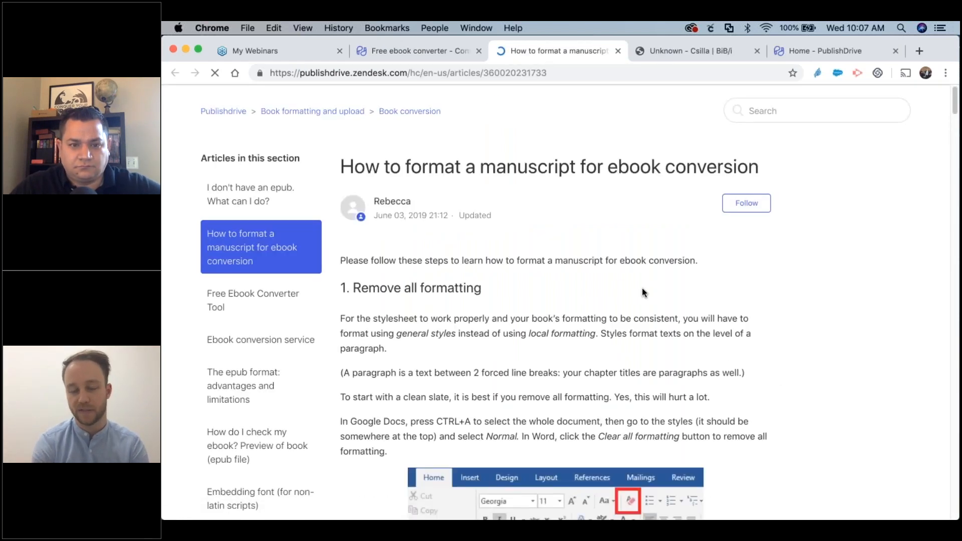
scroll(645, 290, "down", 3)
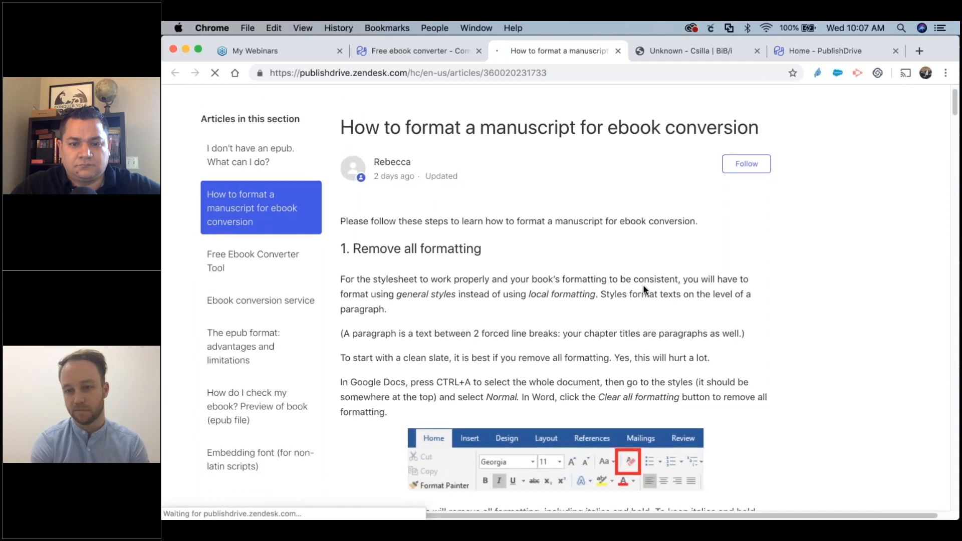
scroll(645, 290, "down", 5)
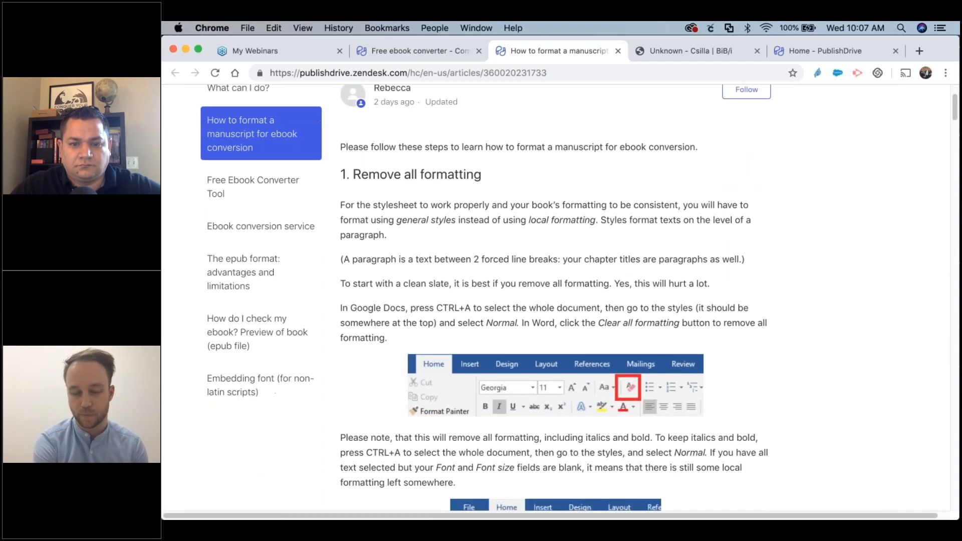
scroll(556, 301, "down", 5)
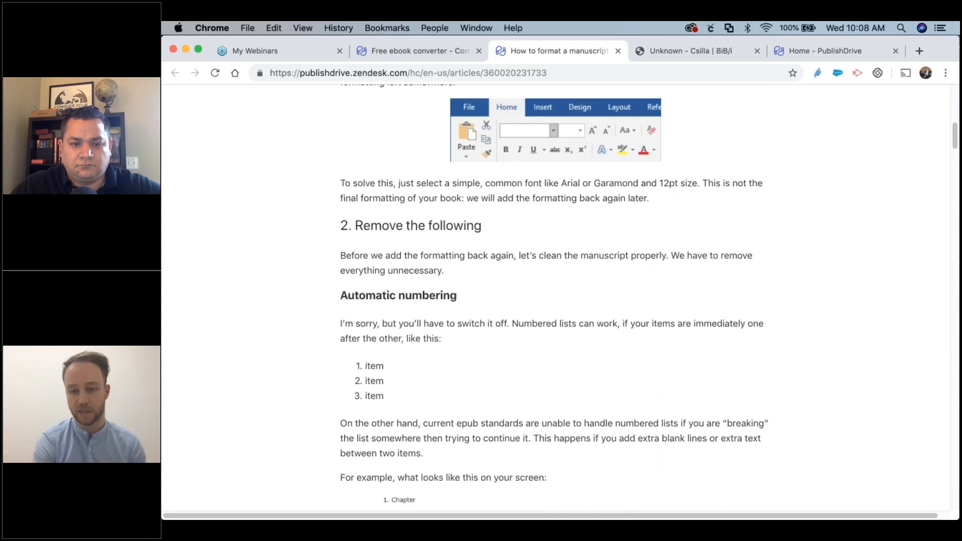
scroll(557, 301, "down", 15)
scroll(643, 284, "down", 5)
scroll(642, 285, "up", 20)
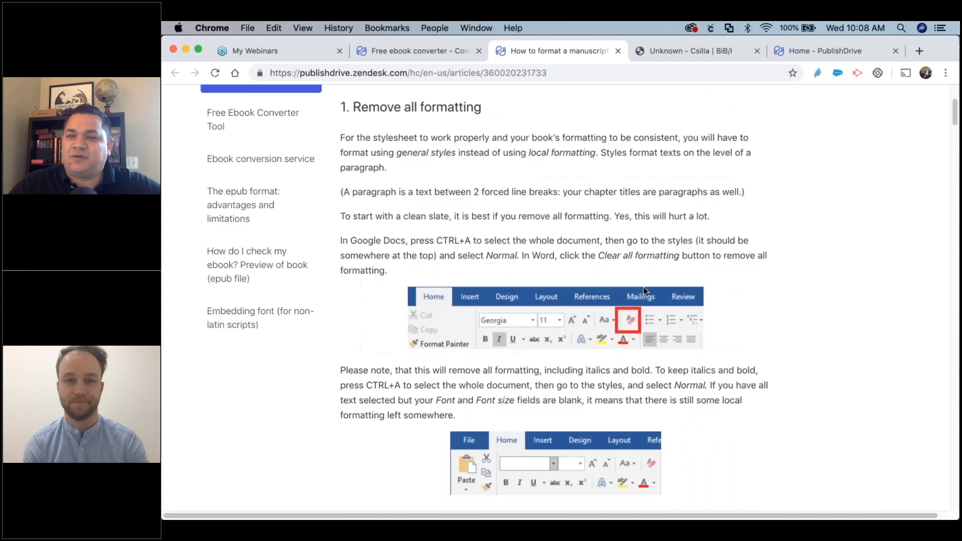
scroll(643, 286, "up", 4)
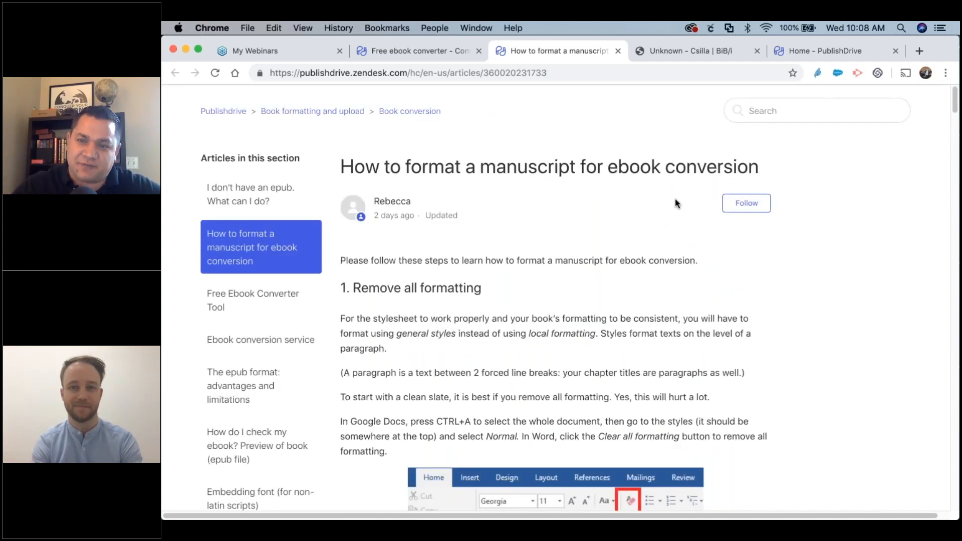
left_click(822, 53)
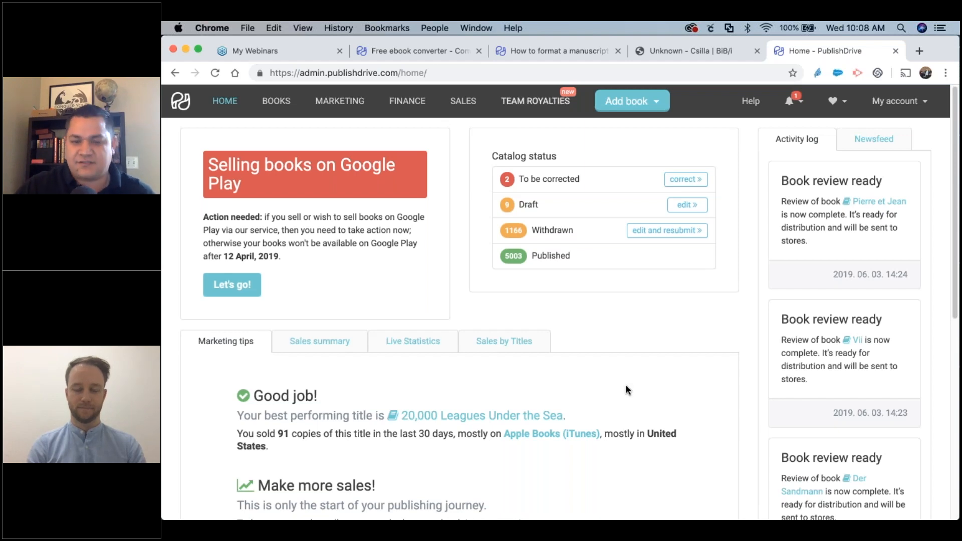
Show the dashboard's Newsfeed of monthly financial report notices.
scroll(613, 367, "down", 1)
scroll(612, 367, "up", 1)
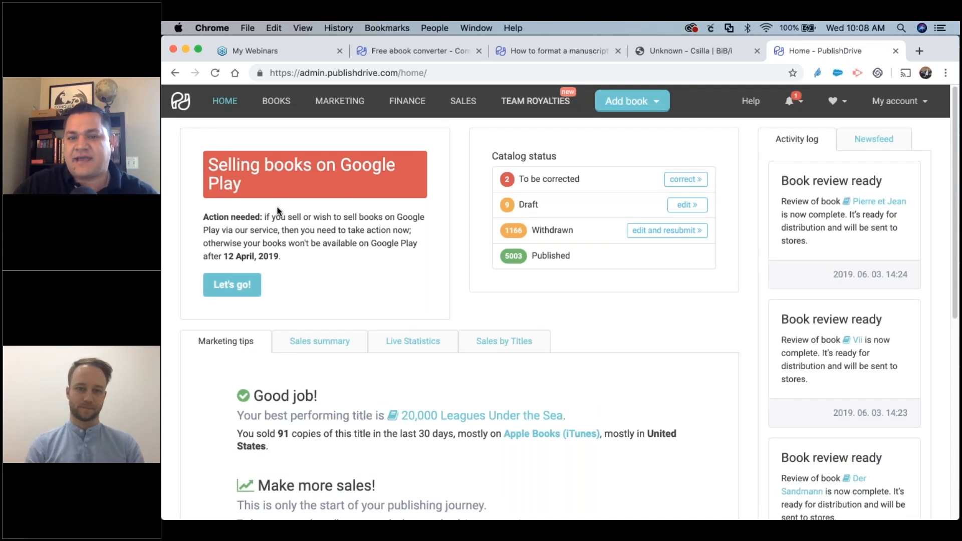
scroll(278, 211, "down", 1)
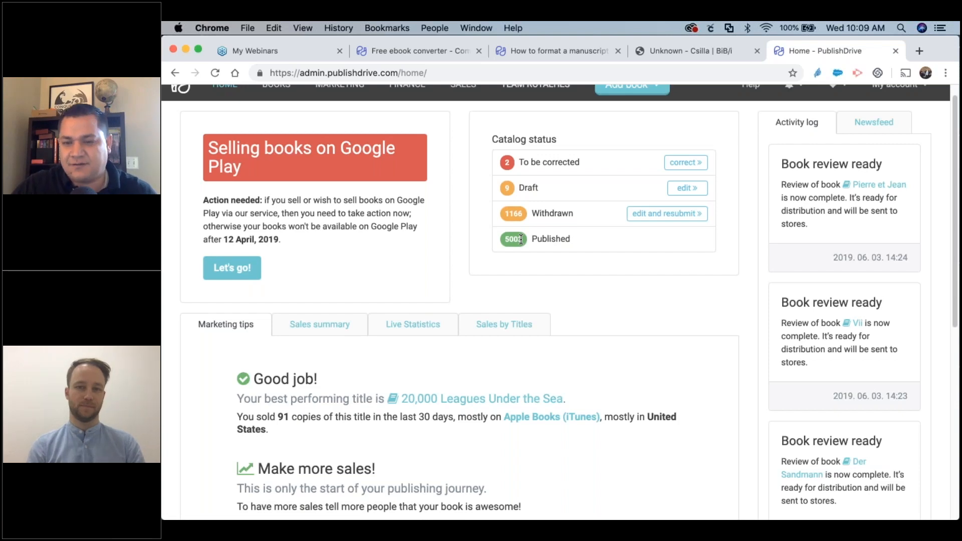
scroll(576, 270, "down", 1)
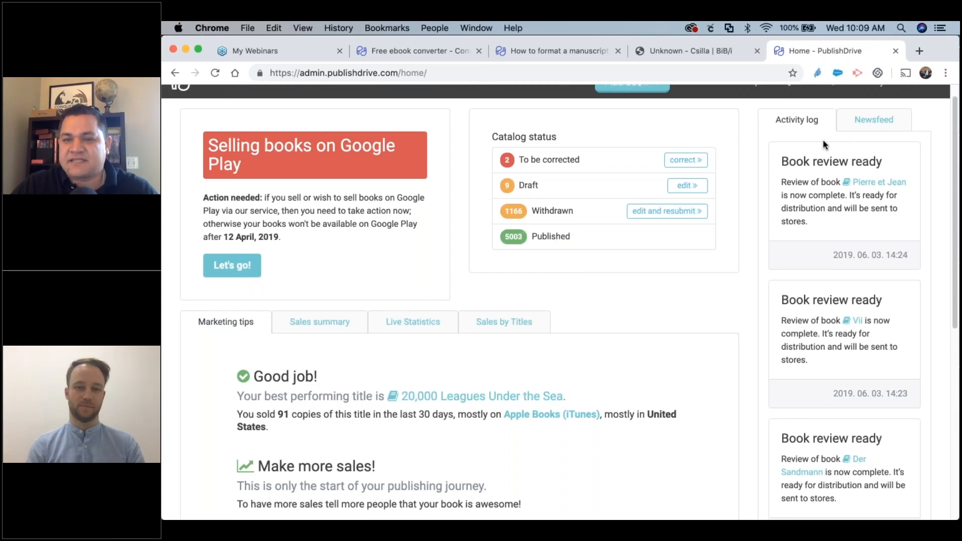
scroll(833, 238, "down", 3)
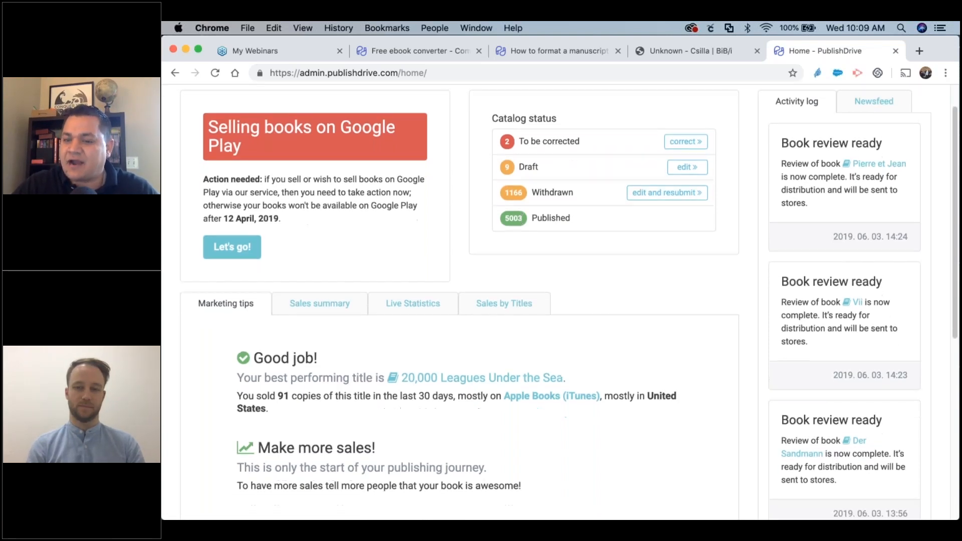
scroll(835, 261, "up", 4)
left_click(863, 141)
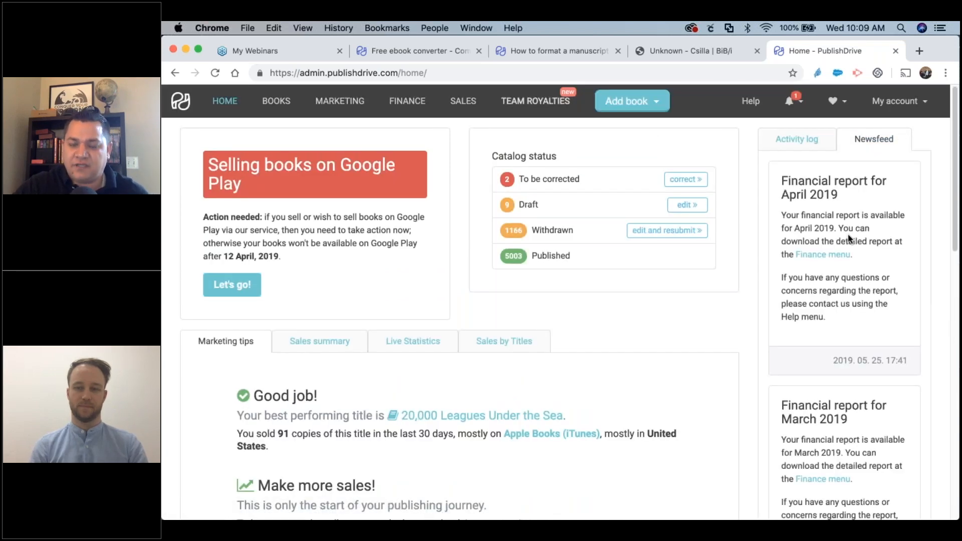
Step through the Sales summary, Live Statistics and Sales by Titles reports.
scroll(837, 233, "down", 2)
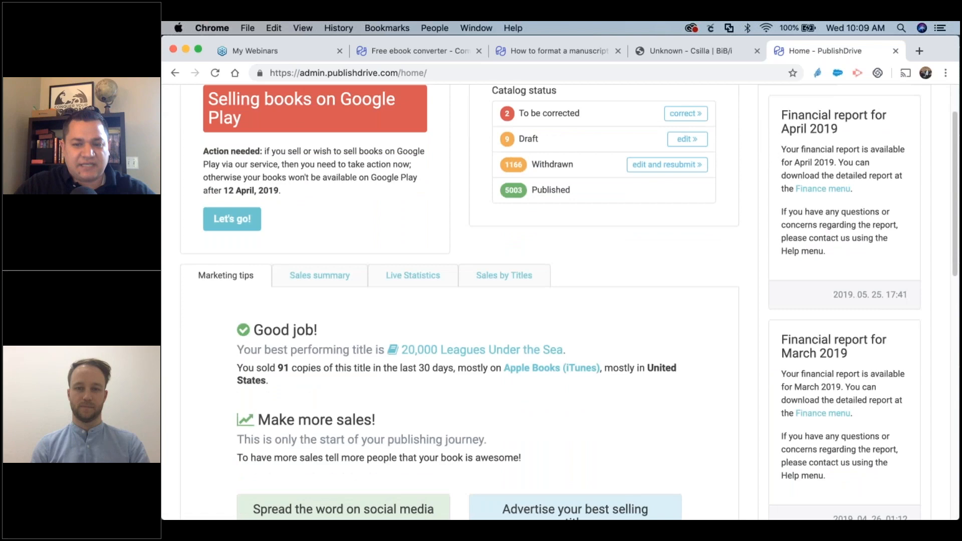
scroll(813, 353, "up", 2)
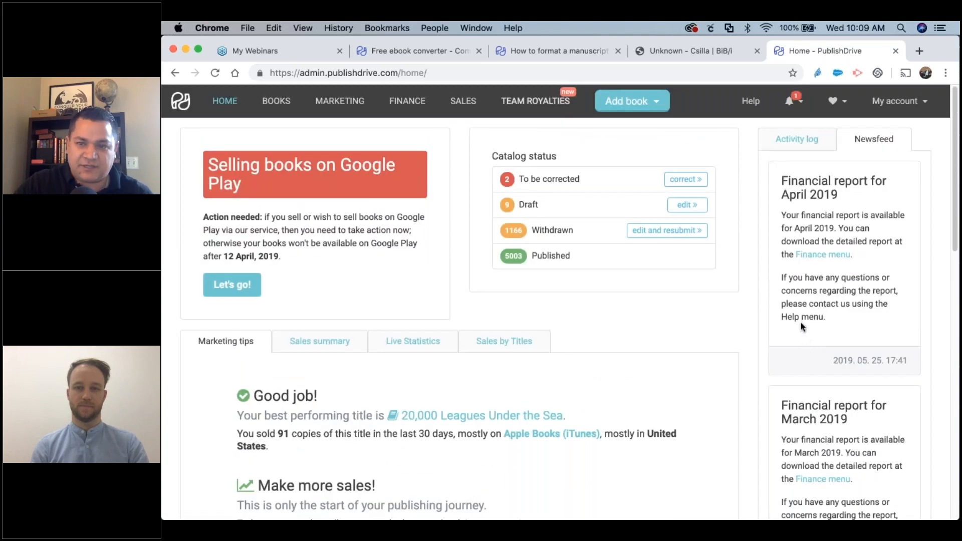
scroll(570, 409, "down", 3)
scroll(570, 408, "down", 3)
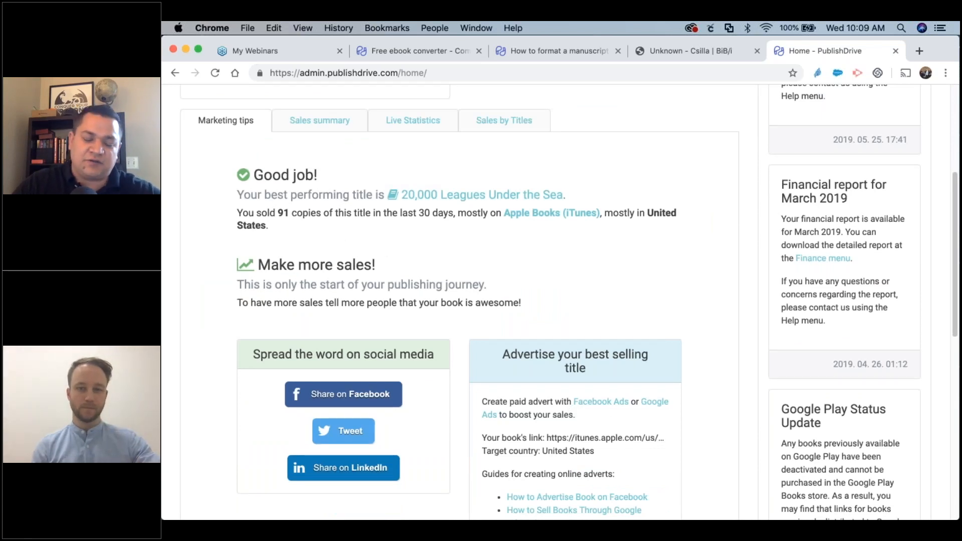
scroll(477, 380, "down", 3)
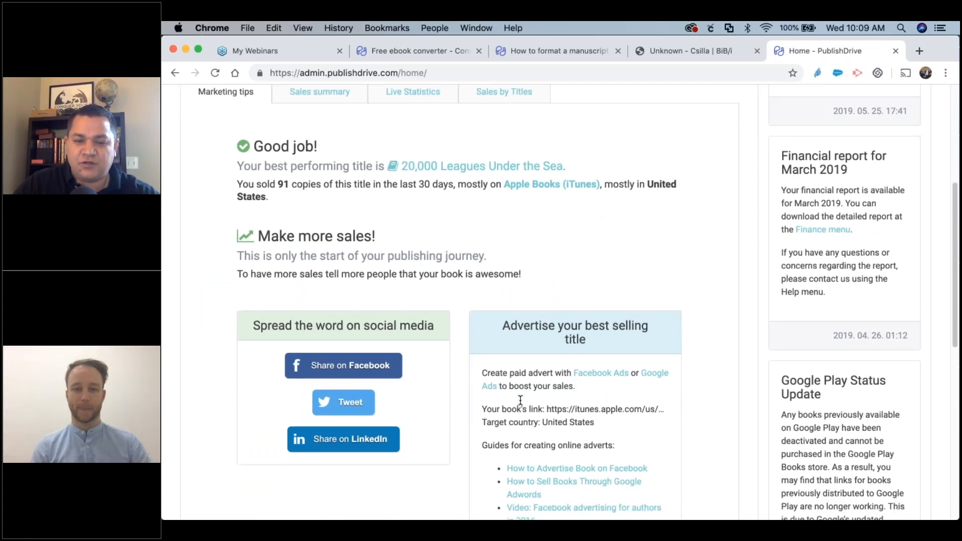
scroll(434, 287, "up", 2)
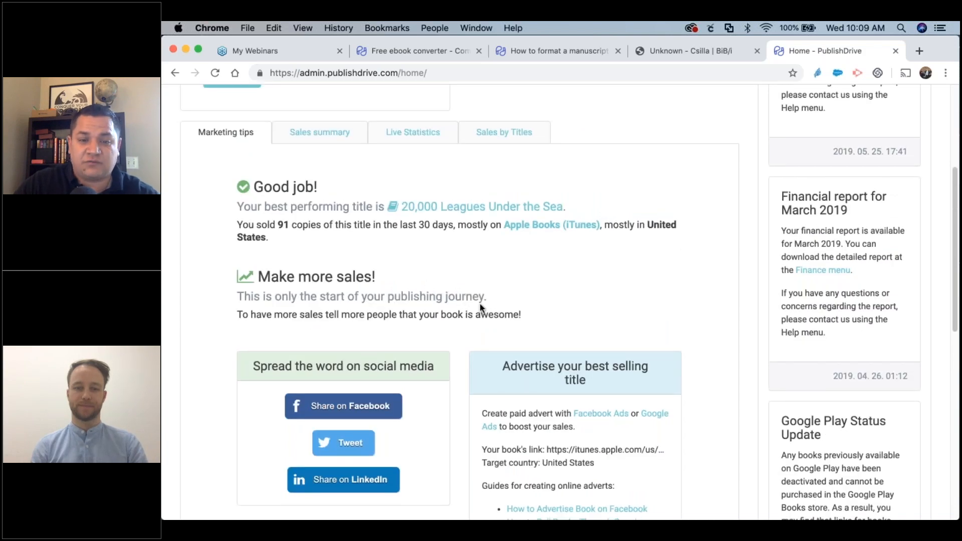
left_click(325, 137)
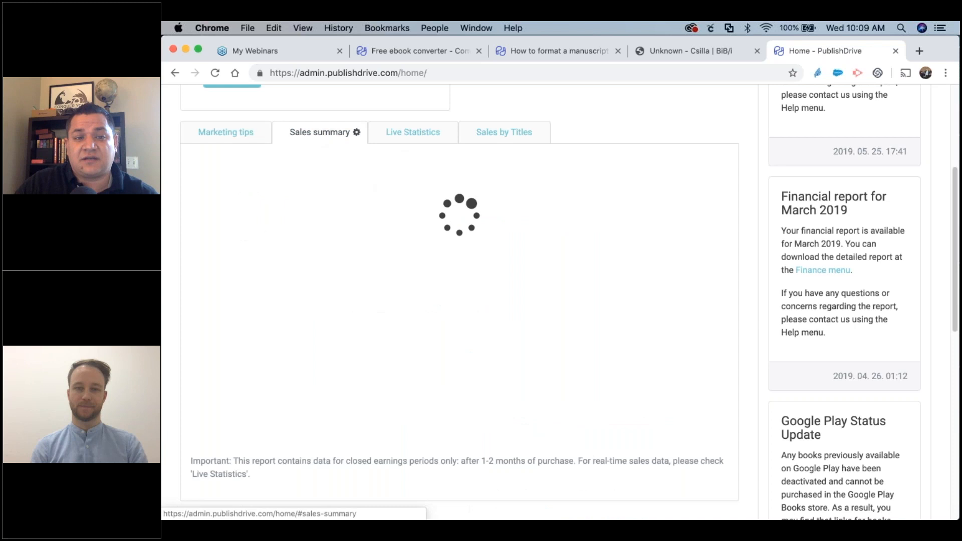
left_click(410, 136)
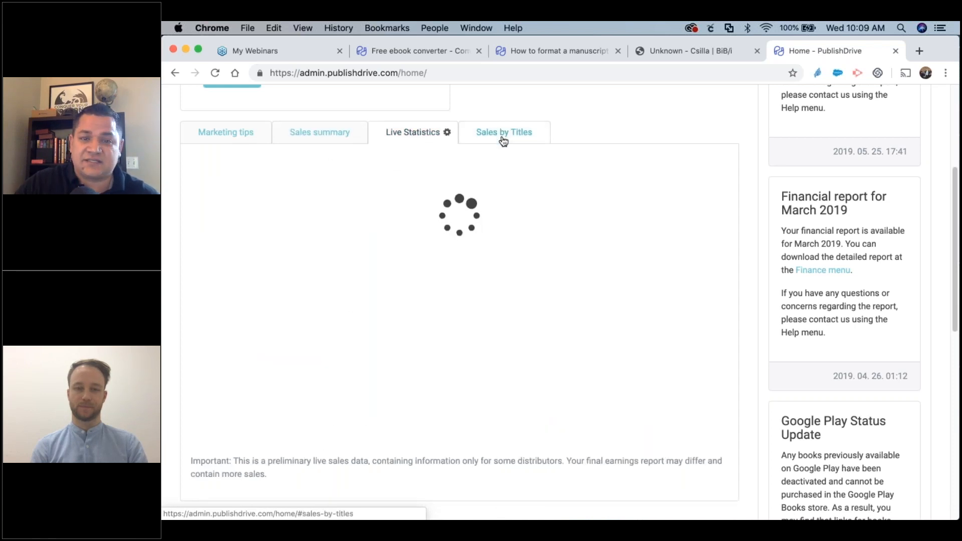
left_click(503, 140)
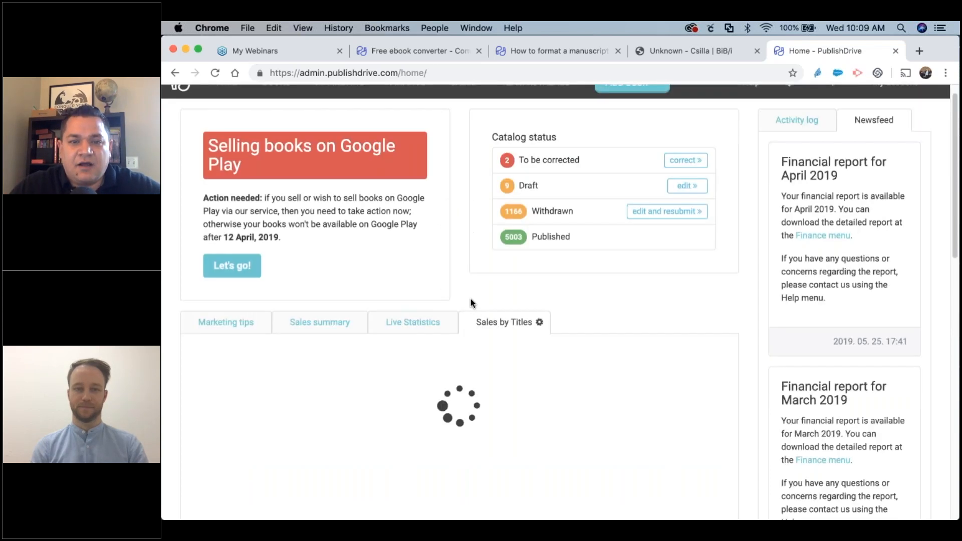
scroll(470, 303, "up", 5)
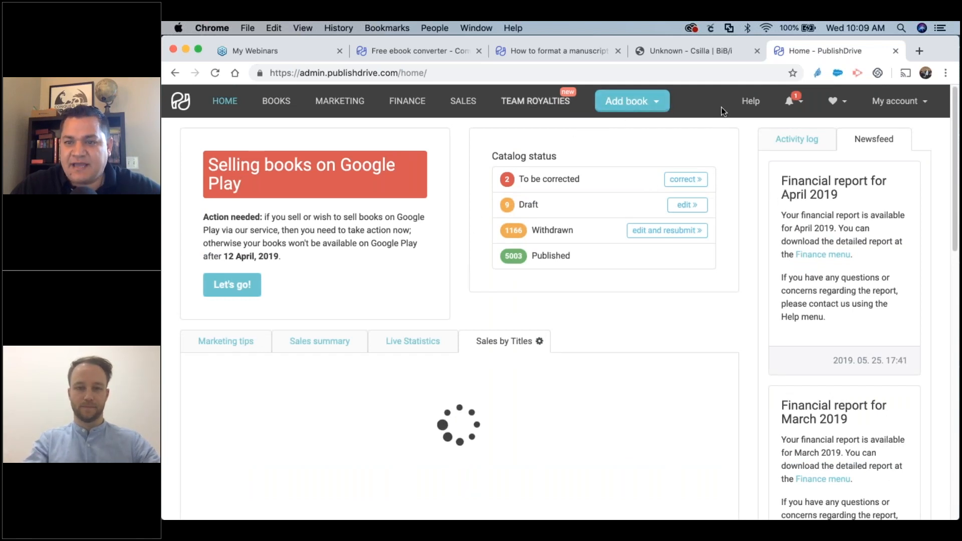
Show the Users list under My account, then open the Add book dropdown.
left_click(924, 106)
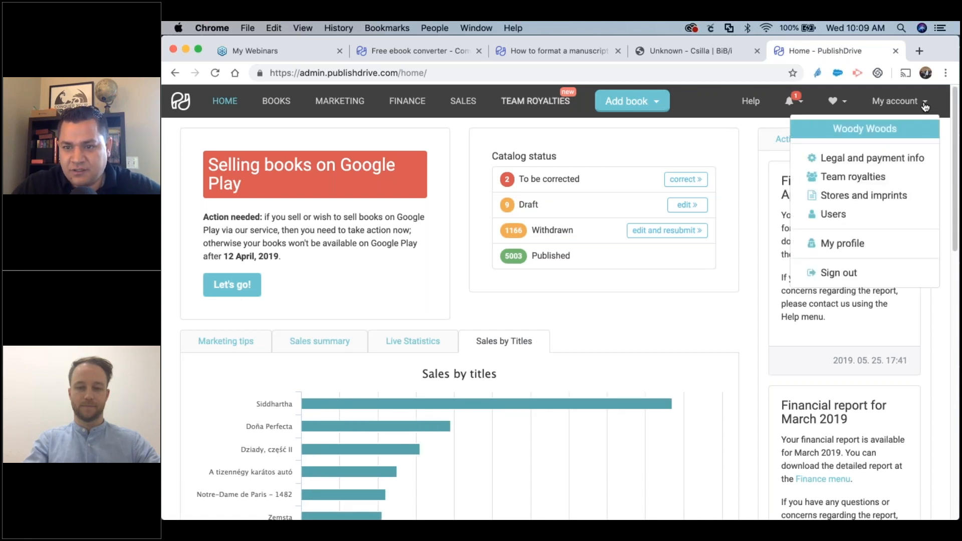
left_click(845, 215)
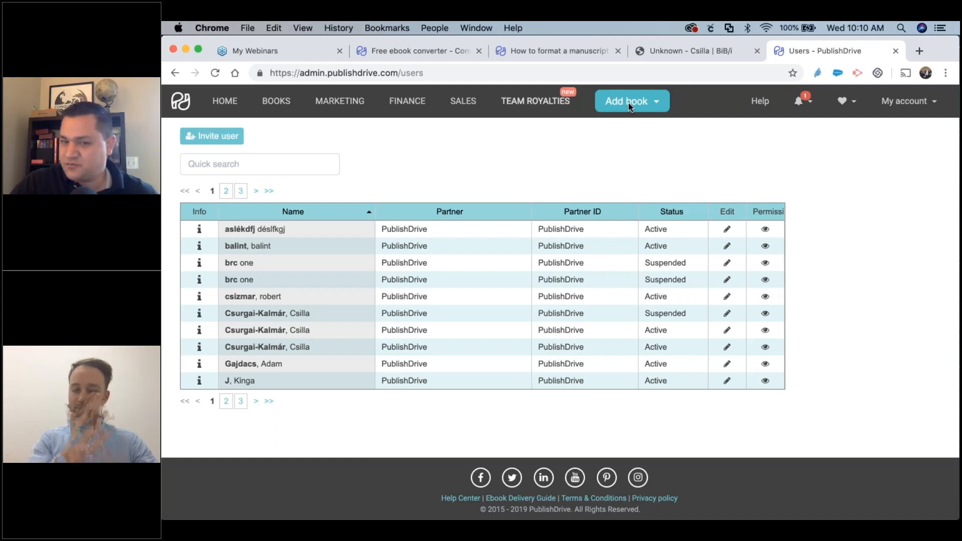
left_click(628, 103)
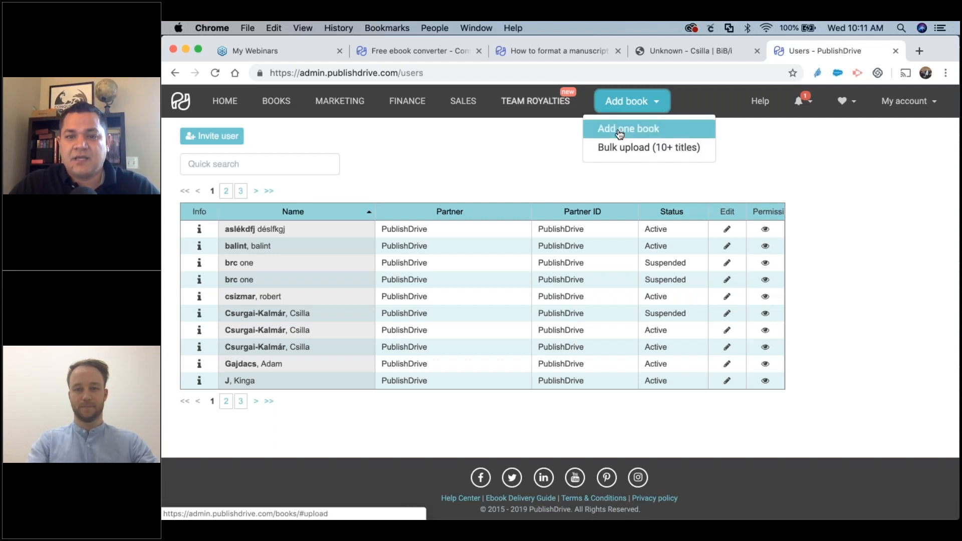
Start a single new book, uploading manuscript.docx as content and Sample cover.jpg as cover.
left_click(611, 129)
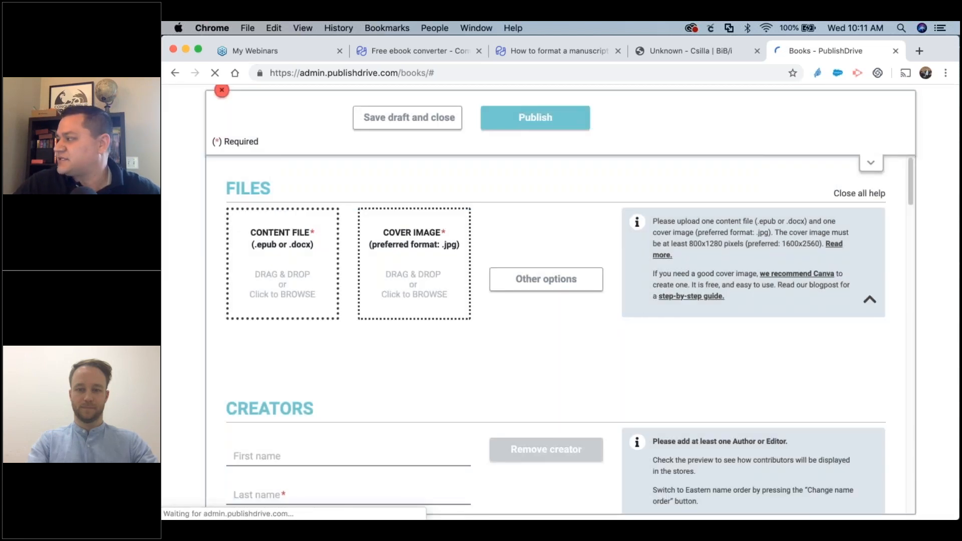
left_click_drag(612, 383, 325, 270)
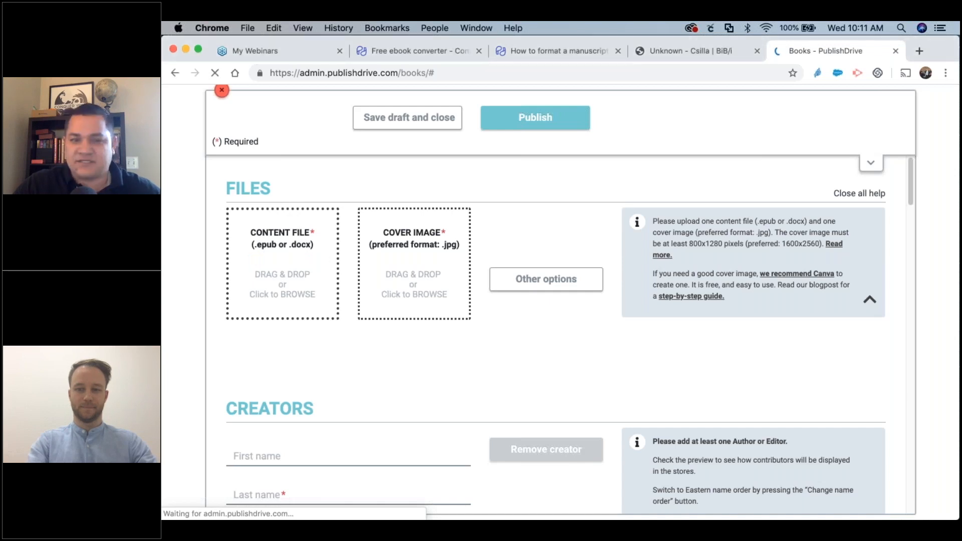
left_click_drag(386, 370, 421, 258)
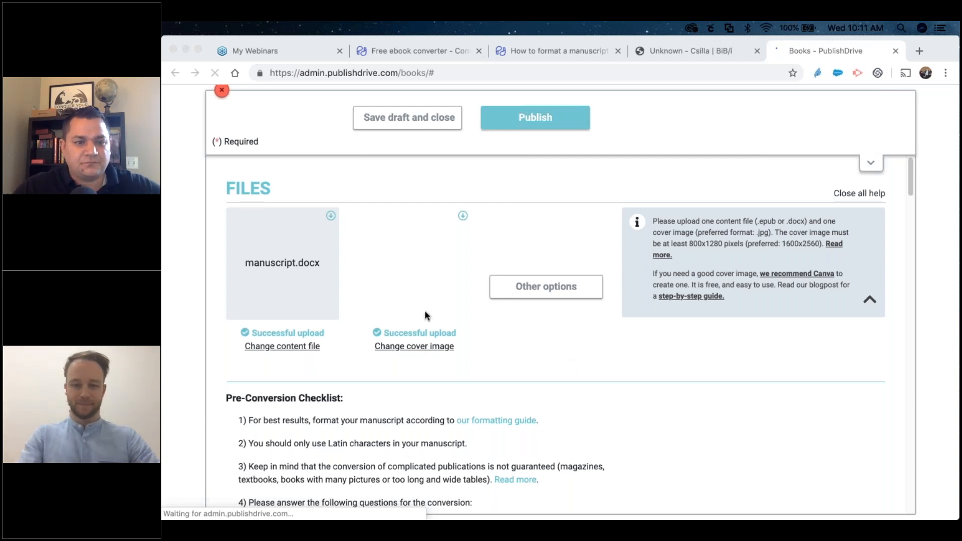
left_click(913, 175)
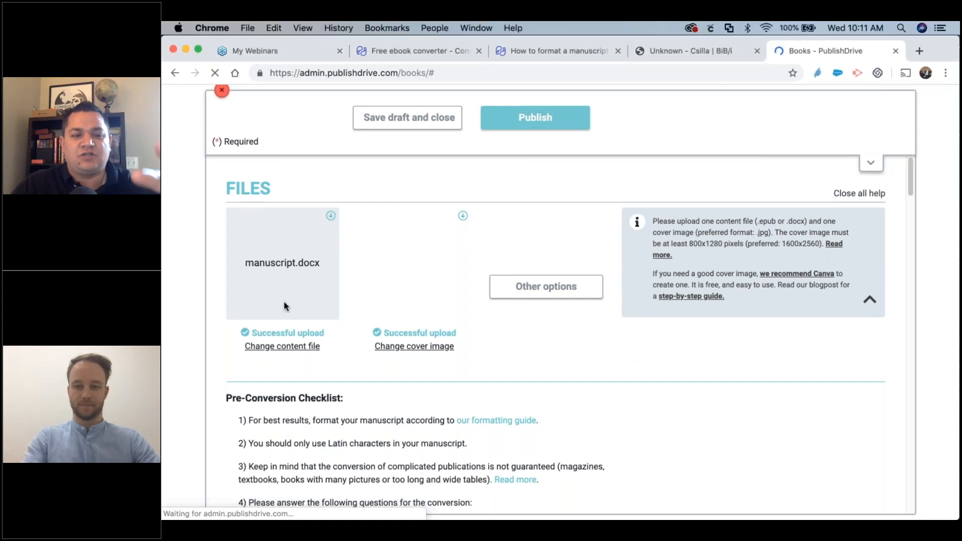
scroll(284, 301, "down", 10)
scroll(426, 304, "up", 10)
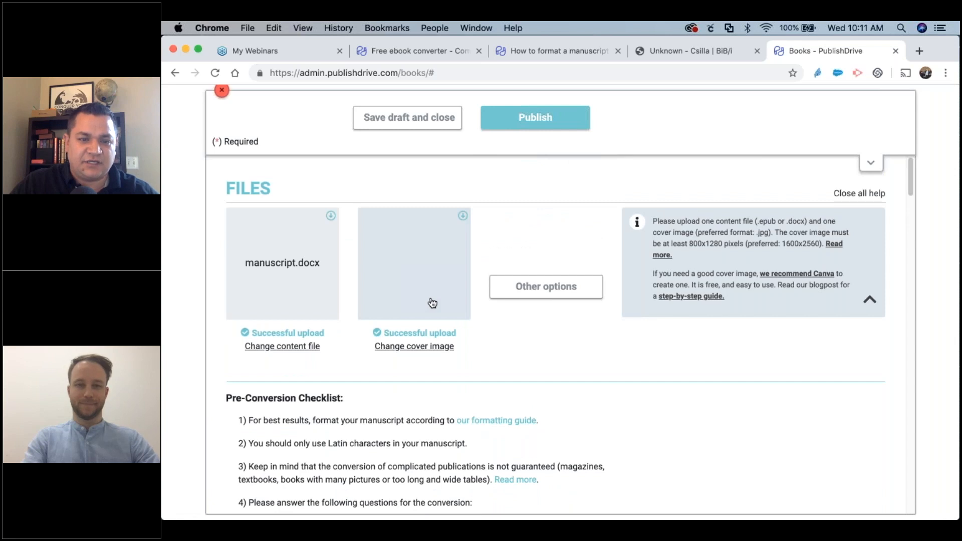
scroll(513, 361, "down", 2)
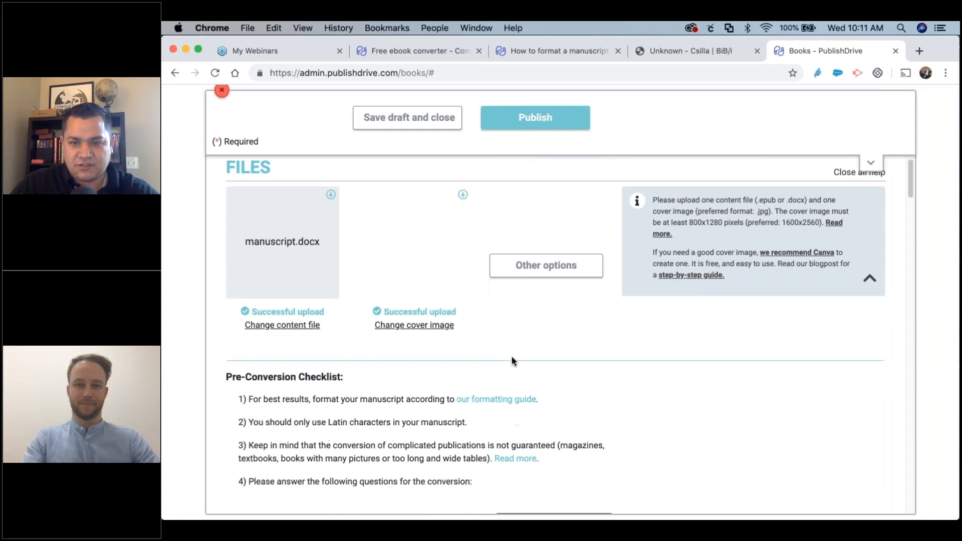
scroll(512, 360, "down", 20)
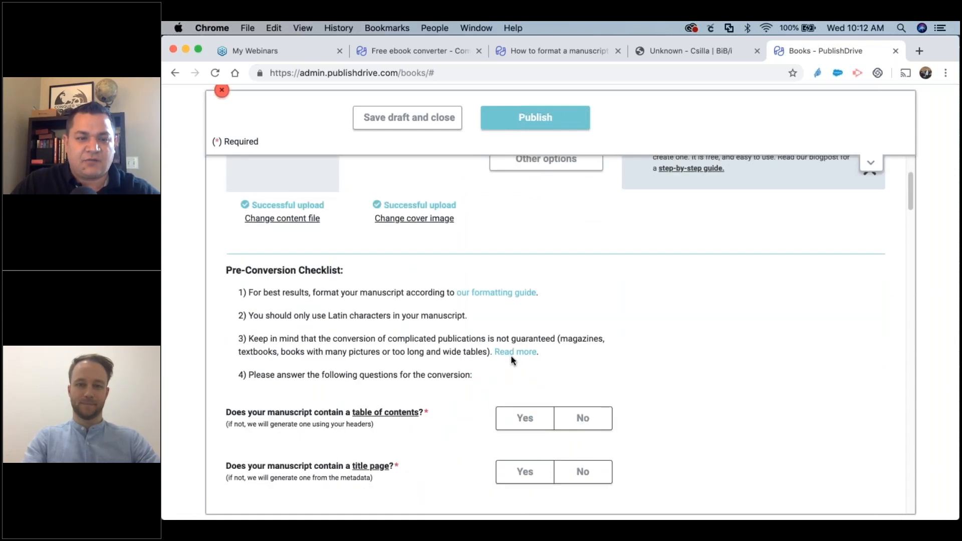
scroll(512, 360, "down", 10)
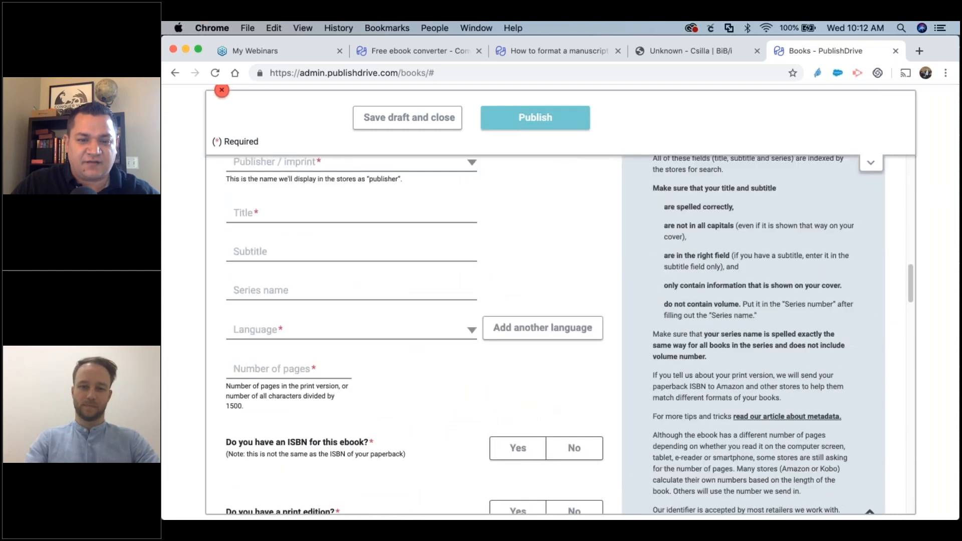
scroll(548, 336, "down", 18)
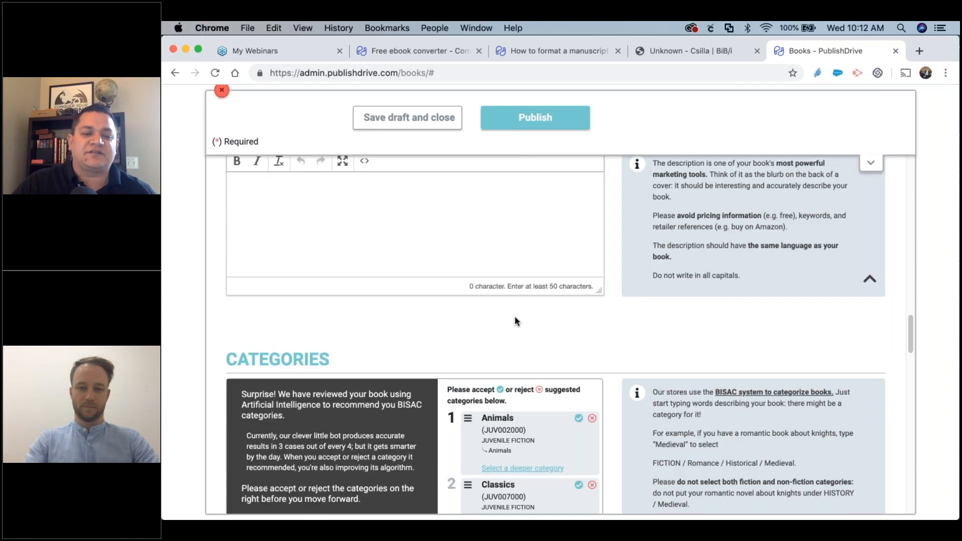
scroll(515, 322, "down", 10)
scroll(515, 322, "up", 7)
scroll(516, 320, "down", 4)
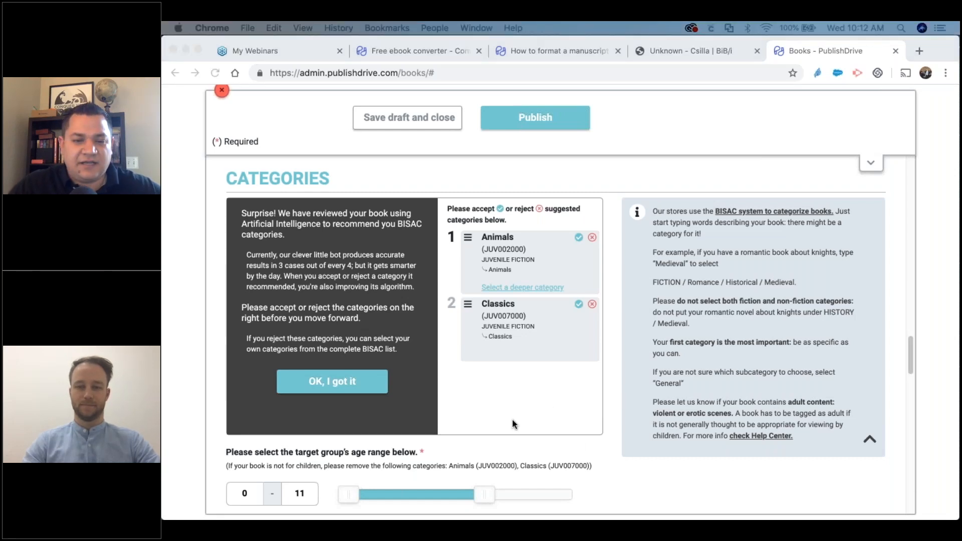
left_click(598, 452)
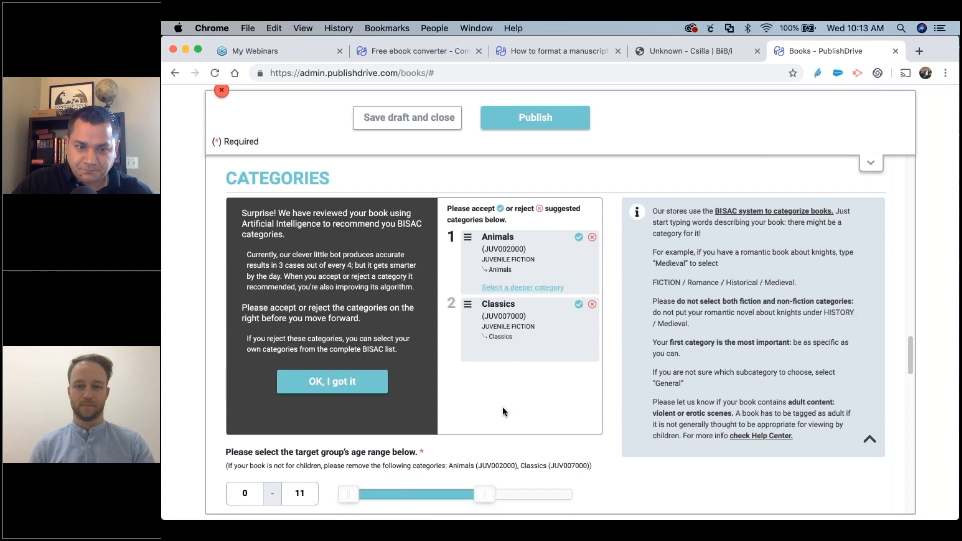
Answer Yes to the question about the manuscript having a table of contents.
scroll(502, 407, "up", 15)
scroll(502, 407, "up", 4)
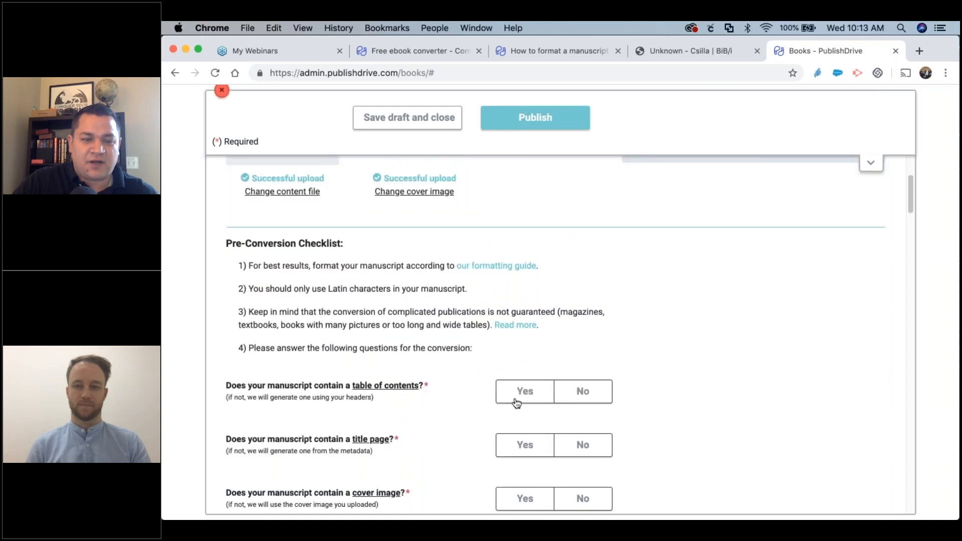
scroll(521, 393, "down", 2)
left_click(535, 294)
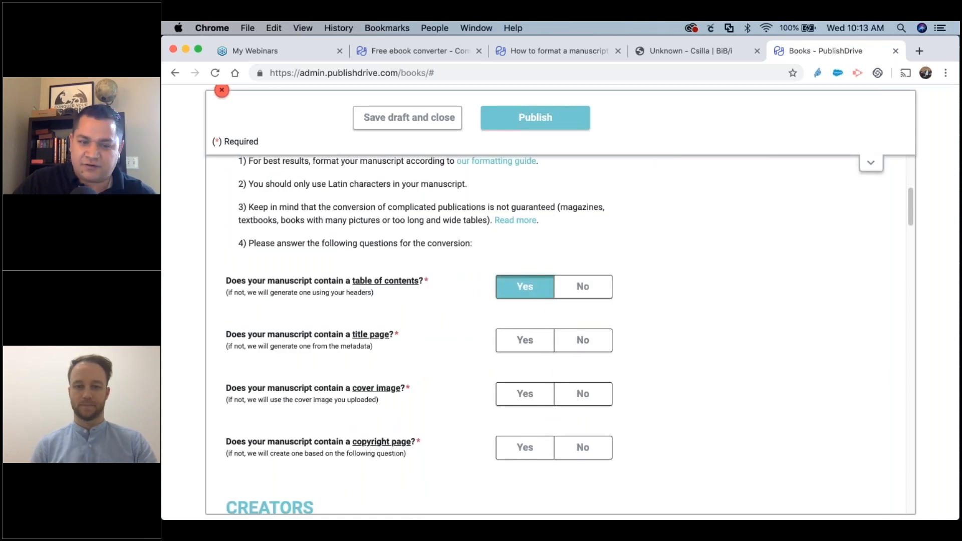
Enter the author's first and last name in the Creators fields.
scroll(514, 389, "down", 4)
scroll(514, 387, "down", 2)
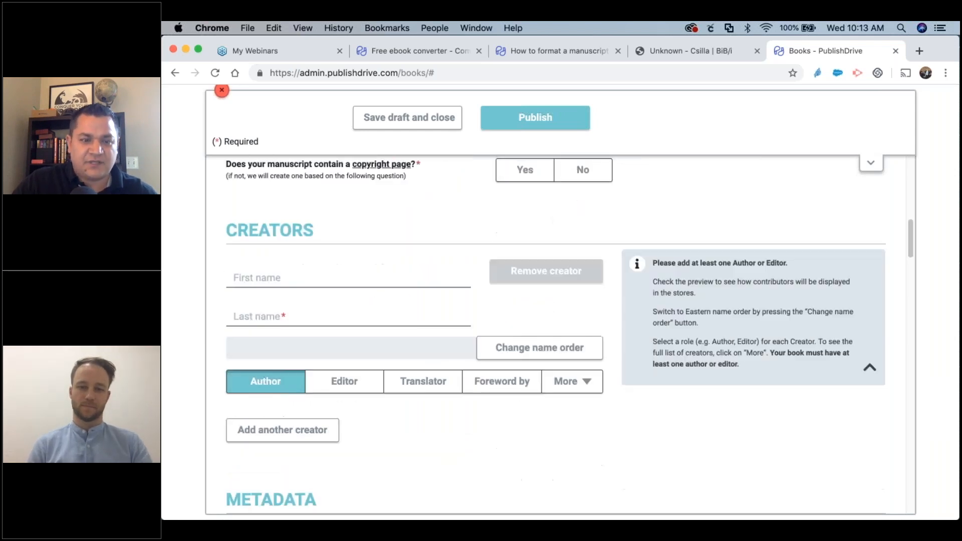
left_click(254, 277)
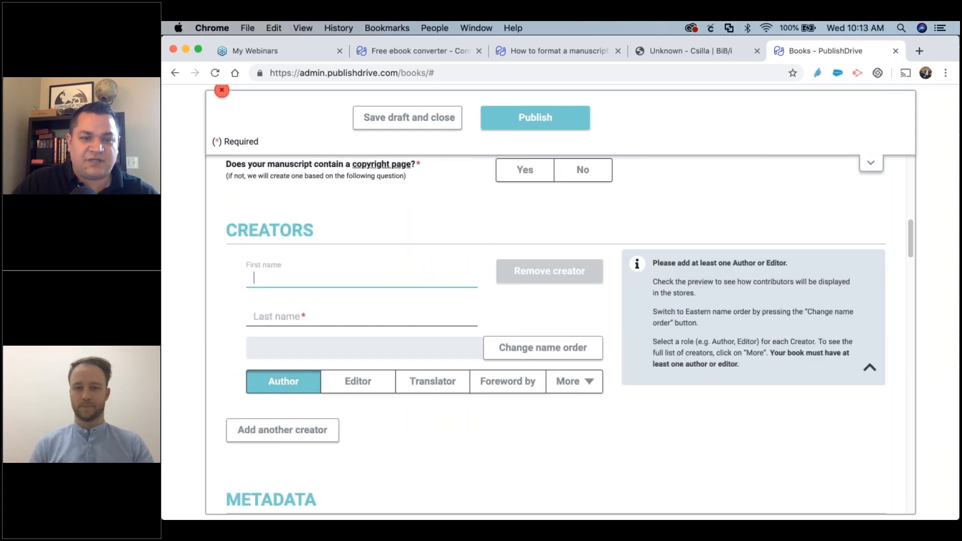
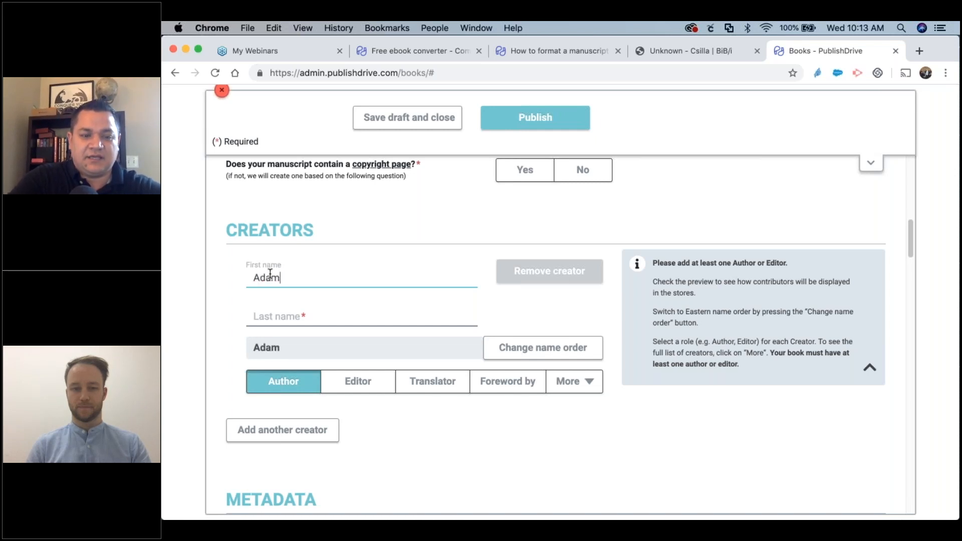
left_click(268, 317)
scroll(290, 318, "down", 10)
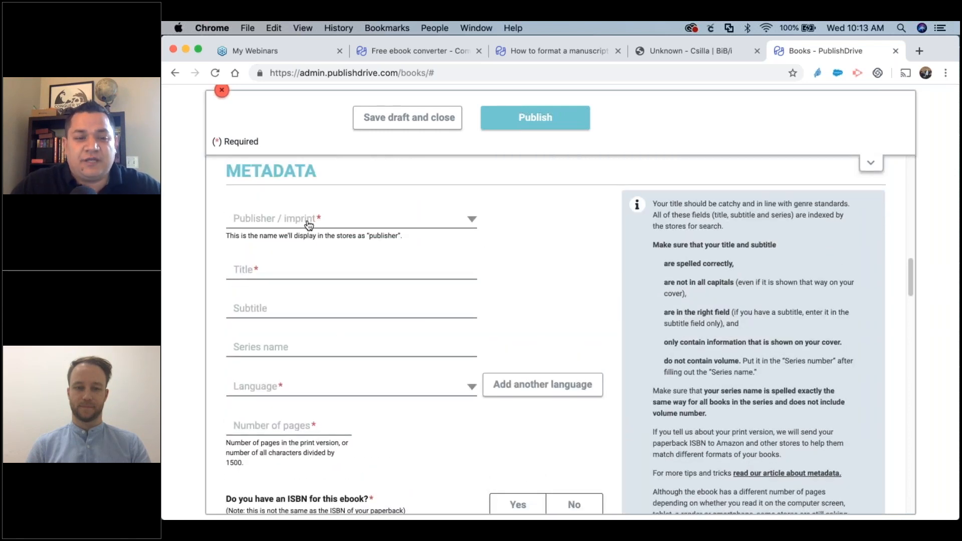
Set PublishDrive as the book's publisher.
left_click(308, 225)
scroll(271, 411, "down", 4)
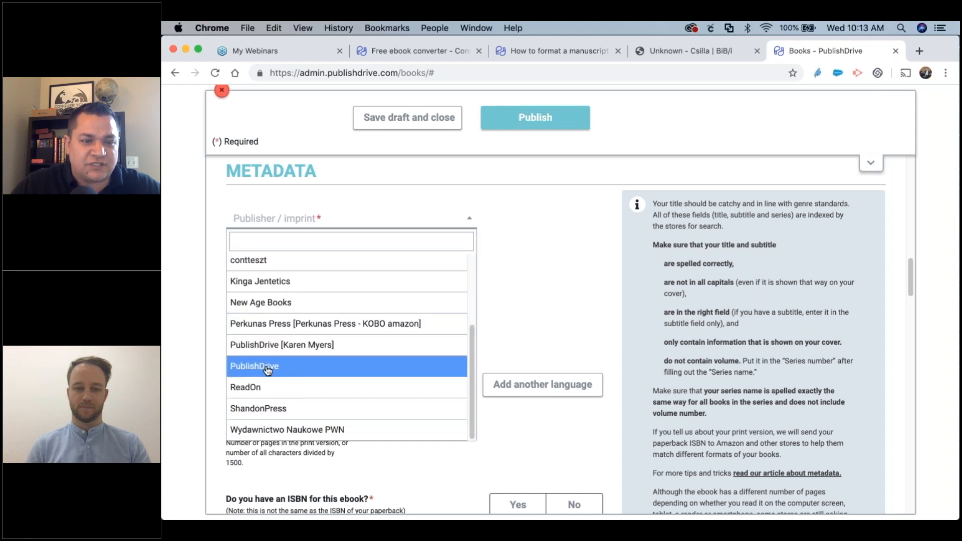
left_click(268, 366)
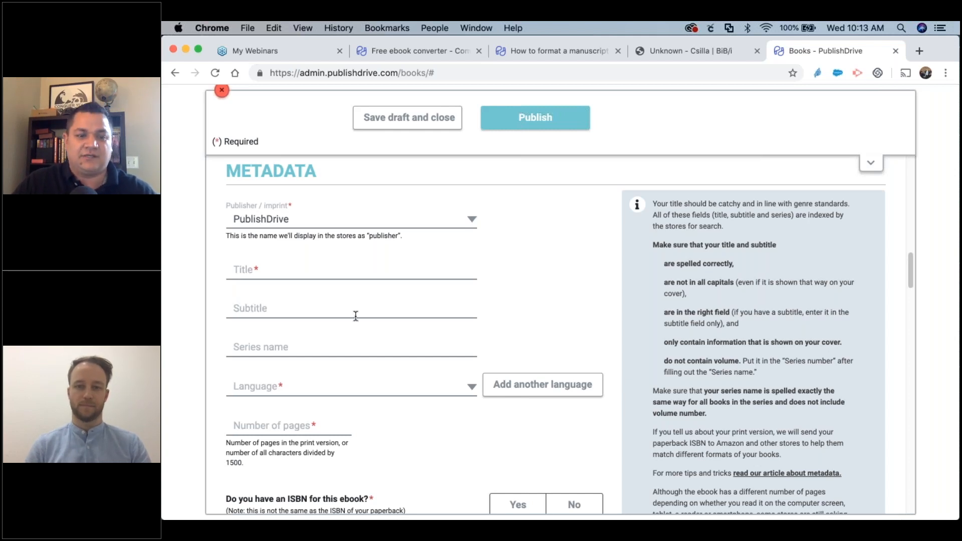
Scroll past the Animals and Classics categories and 0–11 age range to the PRICE section.
scroll(359, 332, "down", 5)
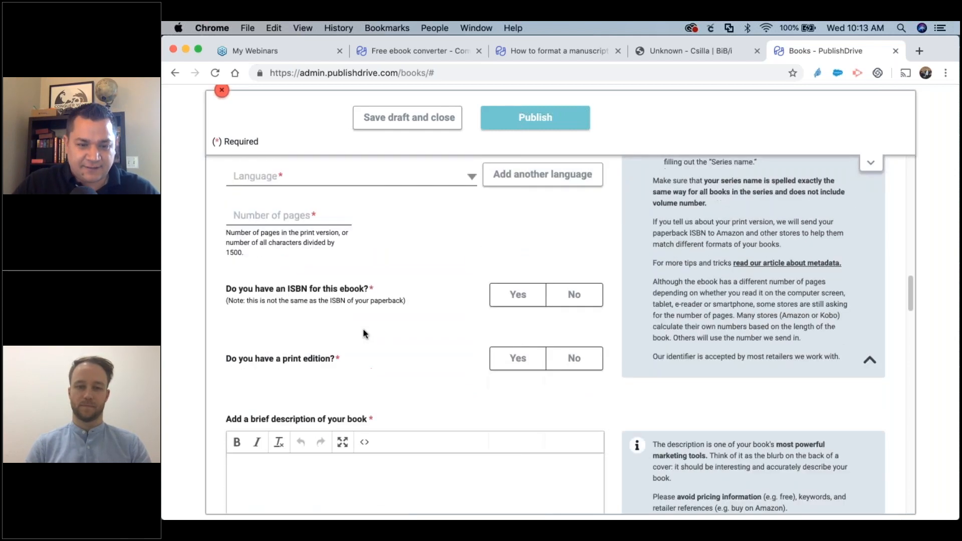
scroll(398, 335, "down", 3)
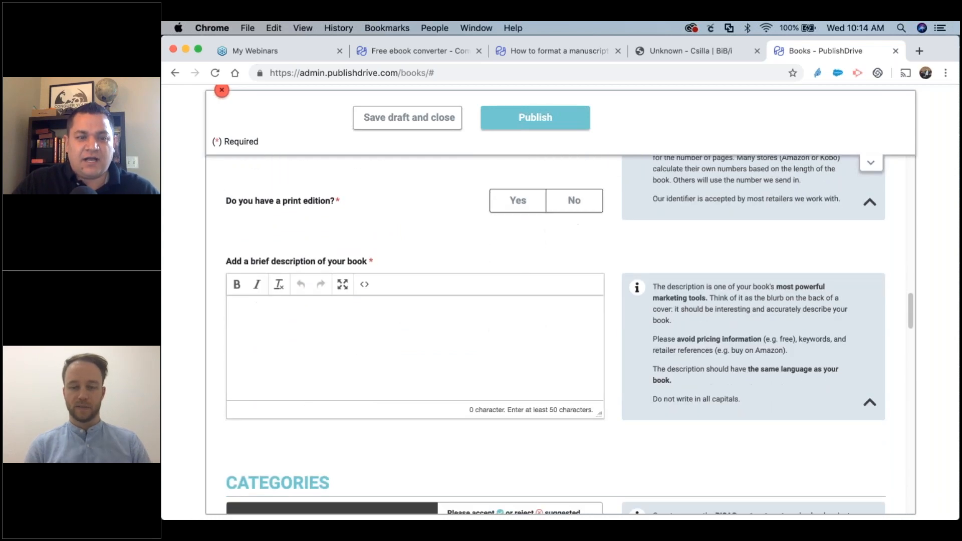
scroll(399, 335, "up", 9)
scroll(399, 335, "down", 1)
scroll(399, 335, "down", 4)
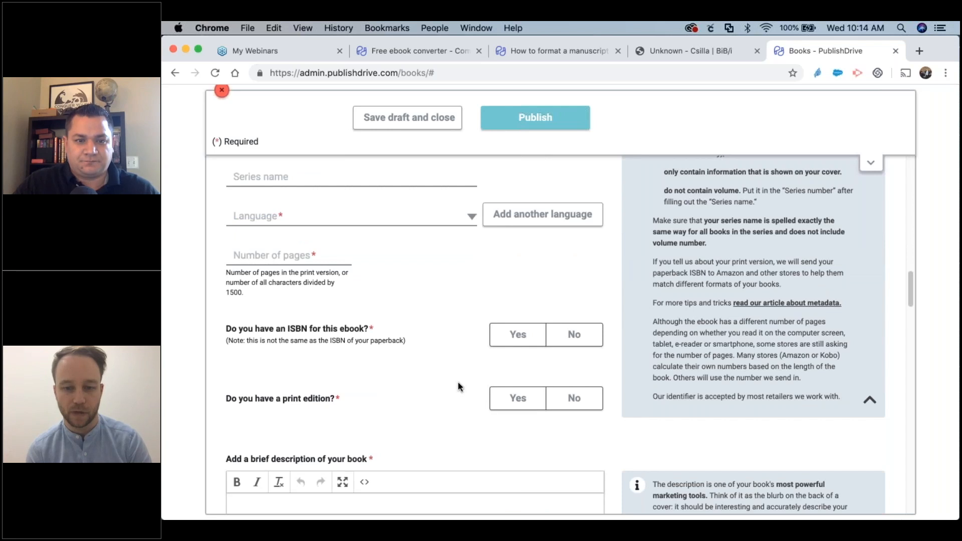
scroll(458, 386, "up", 7)
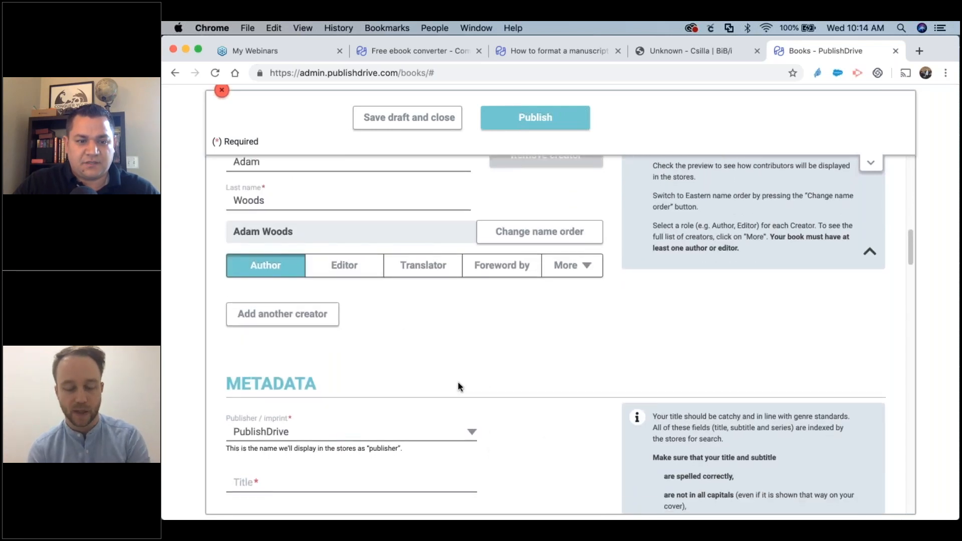
scroll(458, 387, "down", 1)
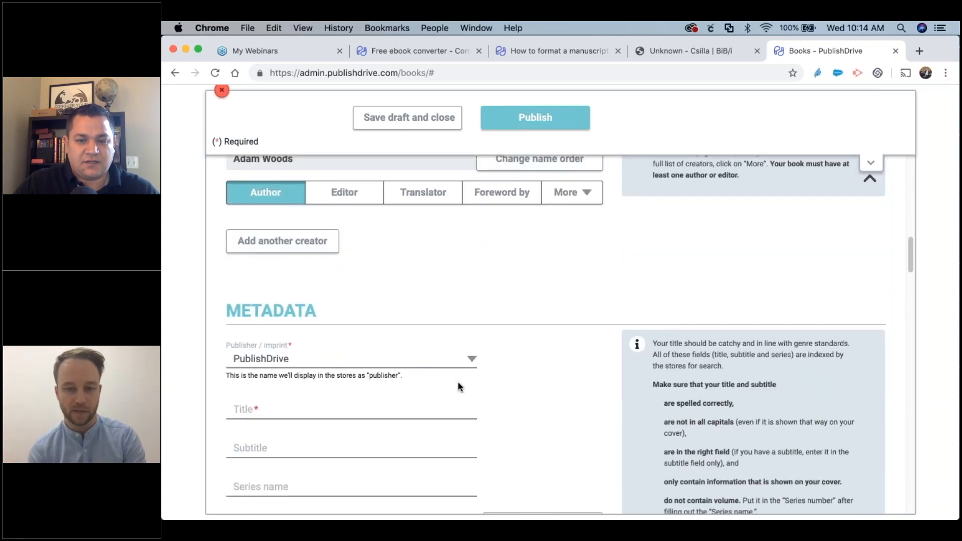
scroll(458, 387, "down", 1)
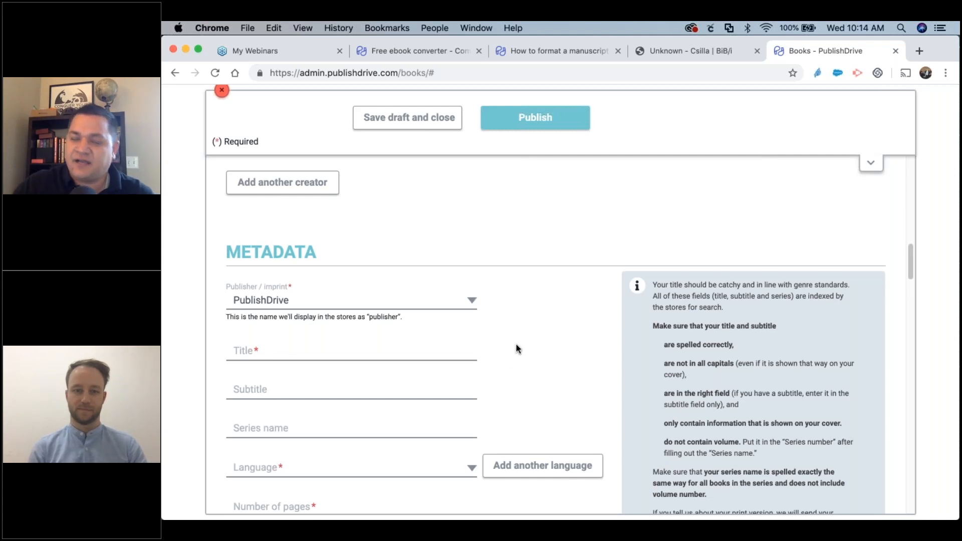
scroll(517, 351, "down", 5)
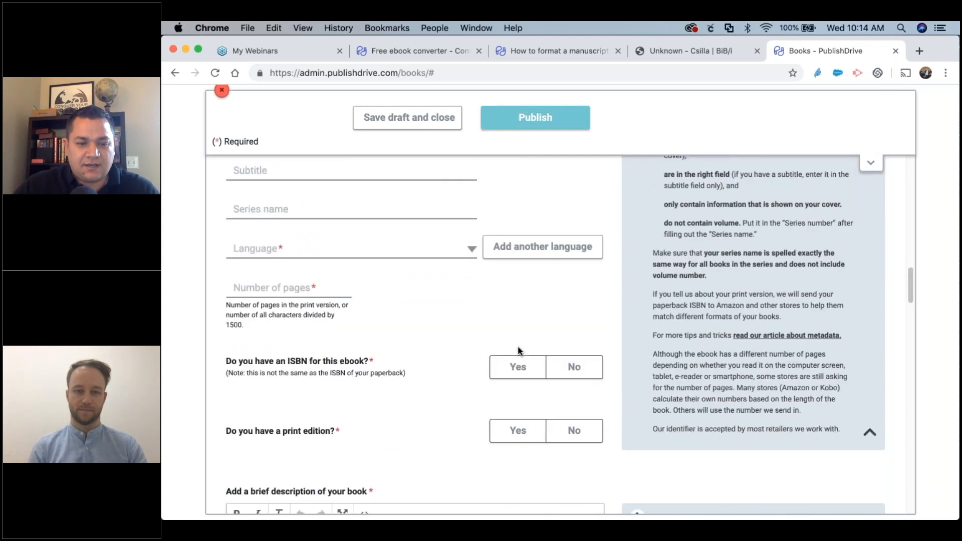
scroll(377, 365, "down", 1)
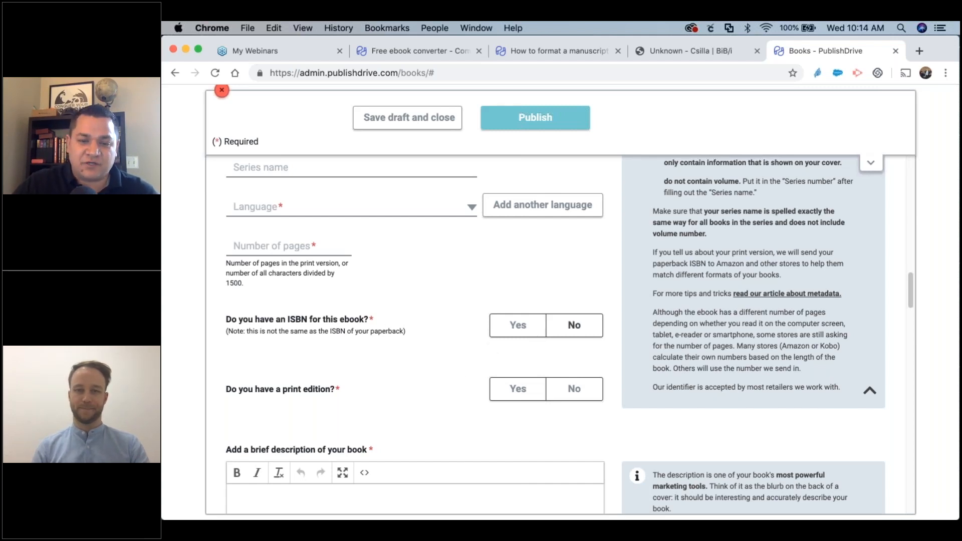
scroll(453, 371, "down", 2)
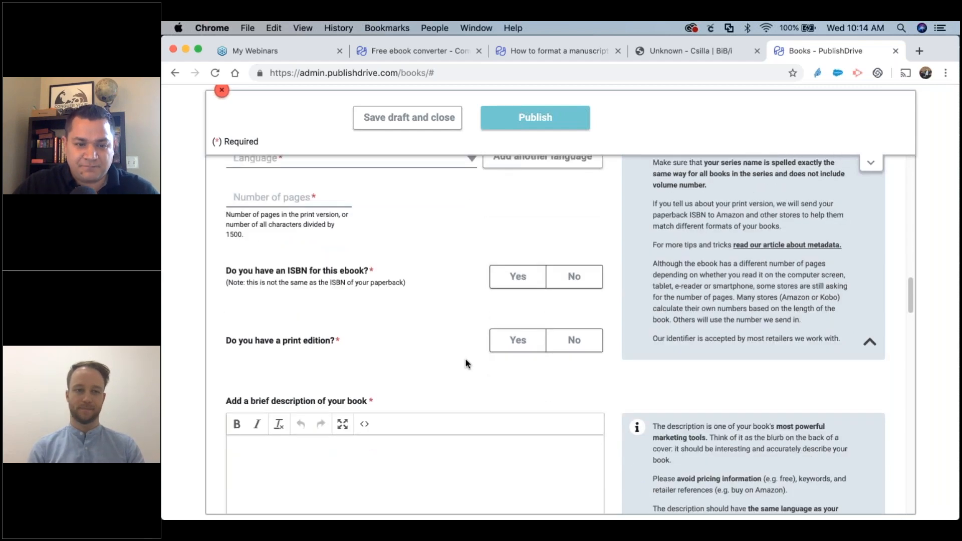
scroll(466, 364, "down", 3)
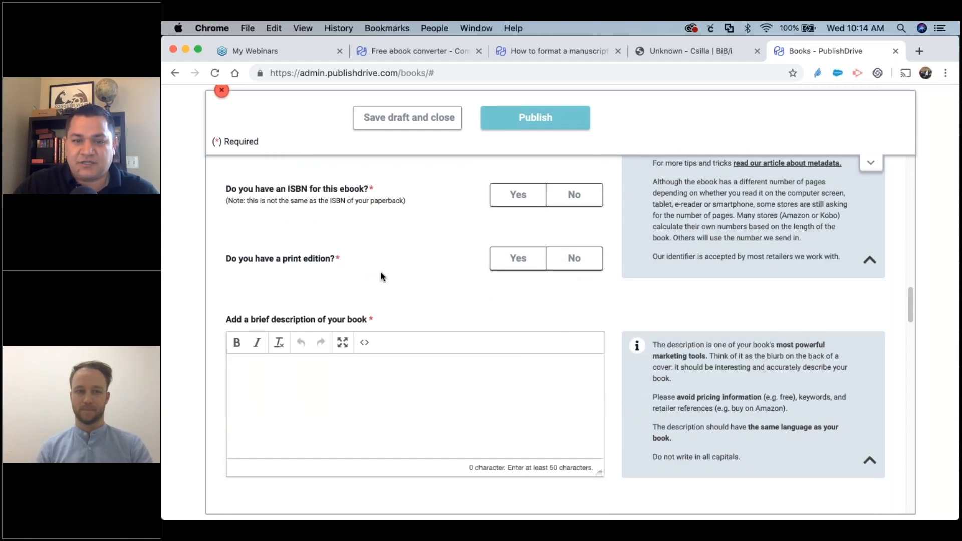
scroll(381, 272, "down", 12)
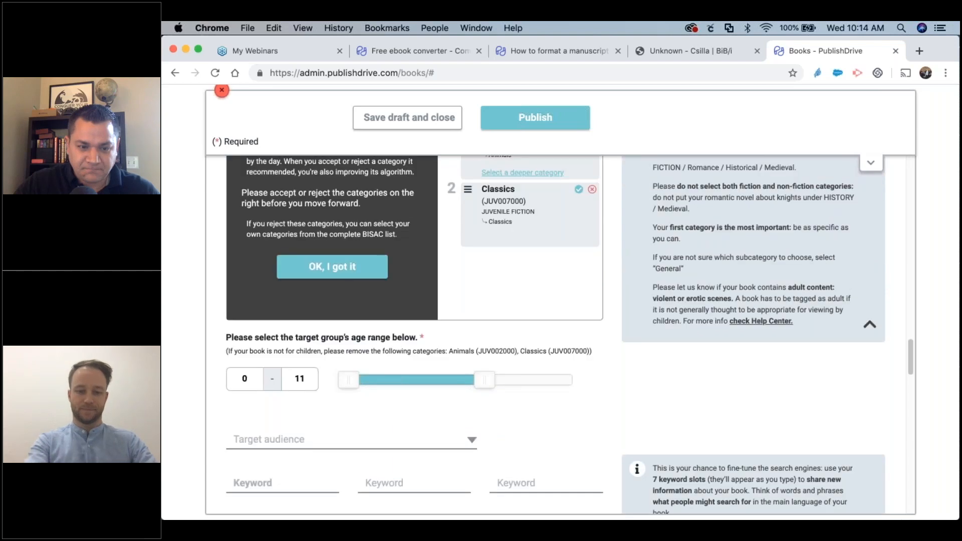
scroll(441, 351, "down", 10)
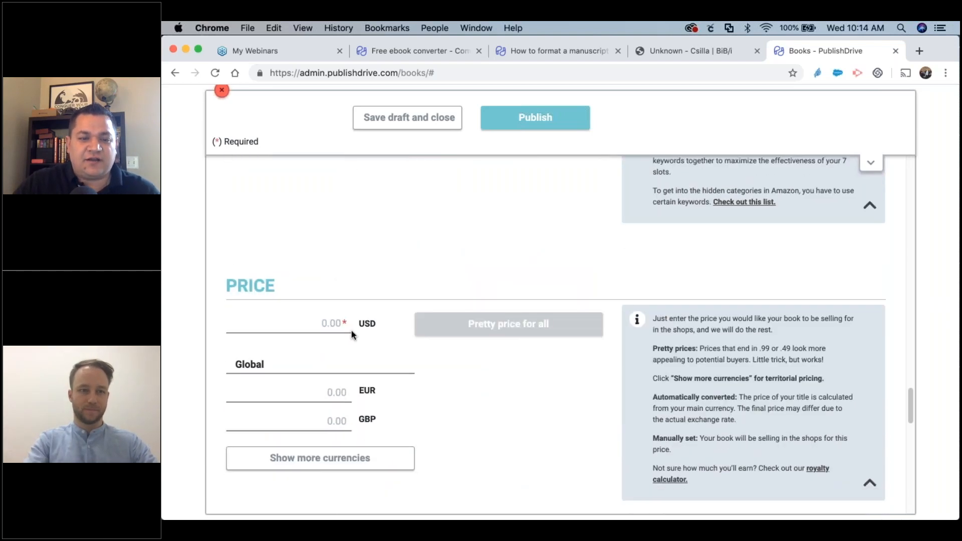
Set the book's USD price to 3.99.
left_click(344, 324)
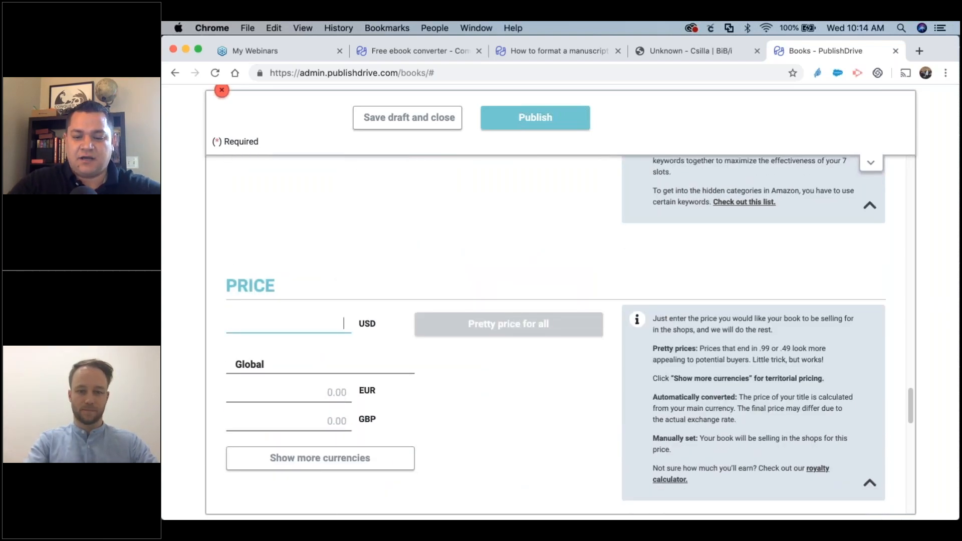
key("BackSpace")
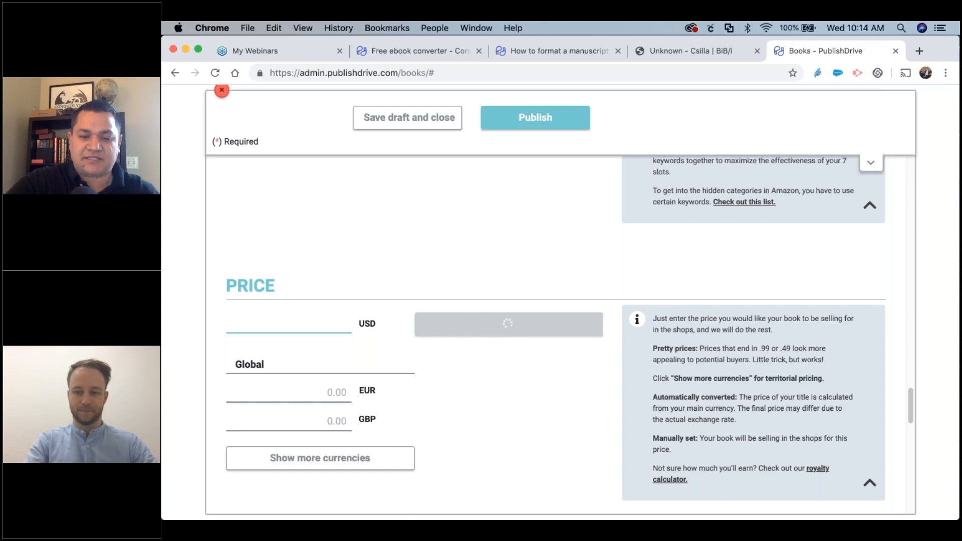
type("3.")
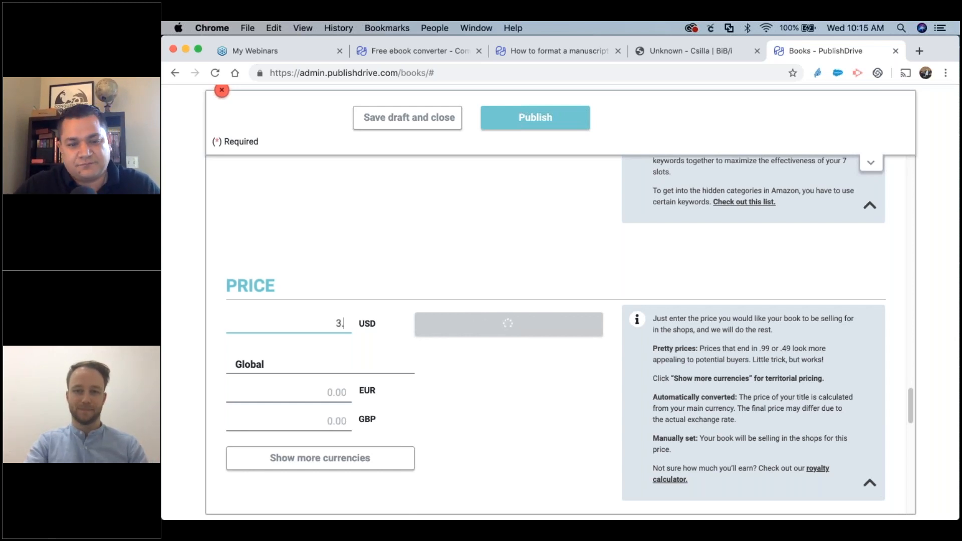
type("0099")
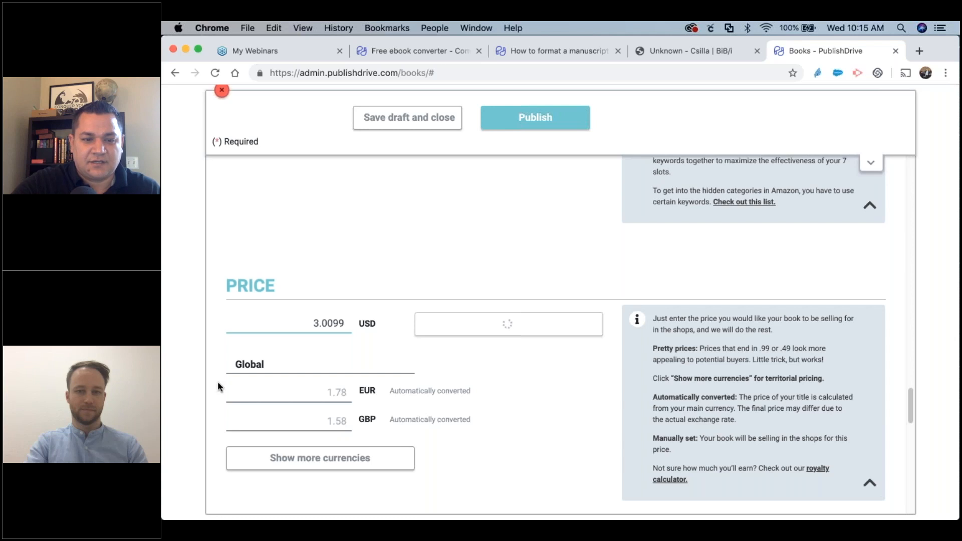
key("BackSpace")
key("BackSpace")
key("BackSpace")
key("BackSpace")
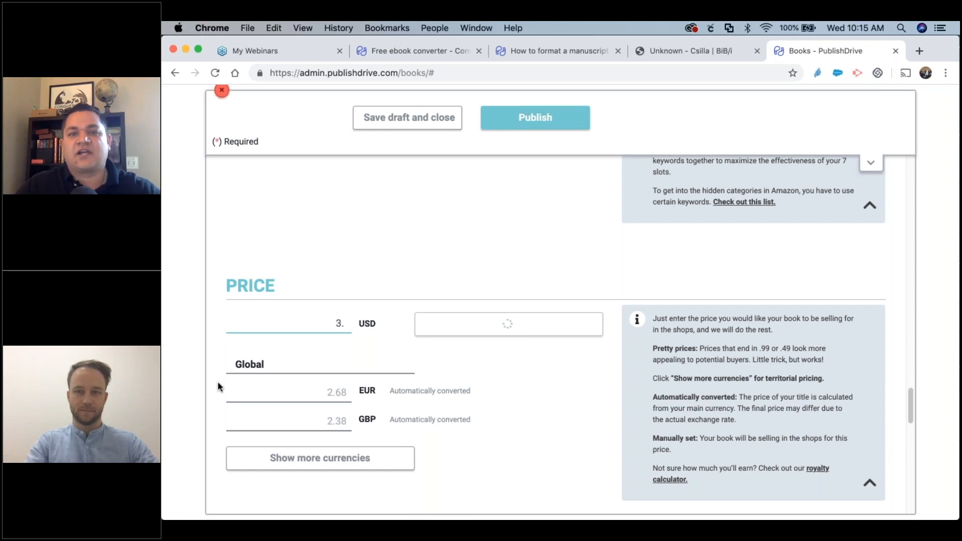
type("99")
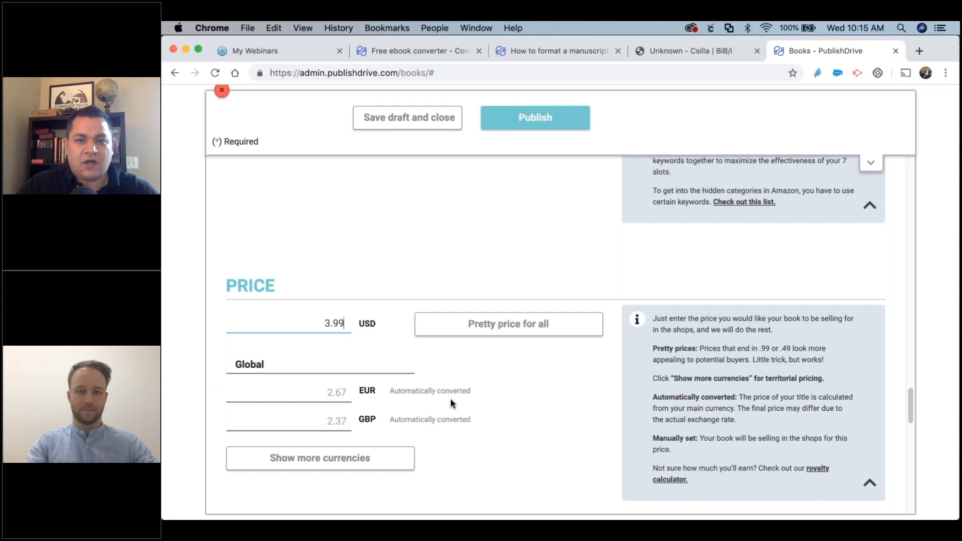
Show more currencies and round the EUR and GBP prices to pretty prices of 3.49.
scroll(450, 401, "down", 1)
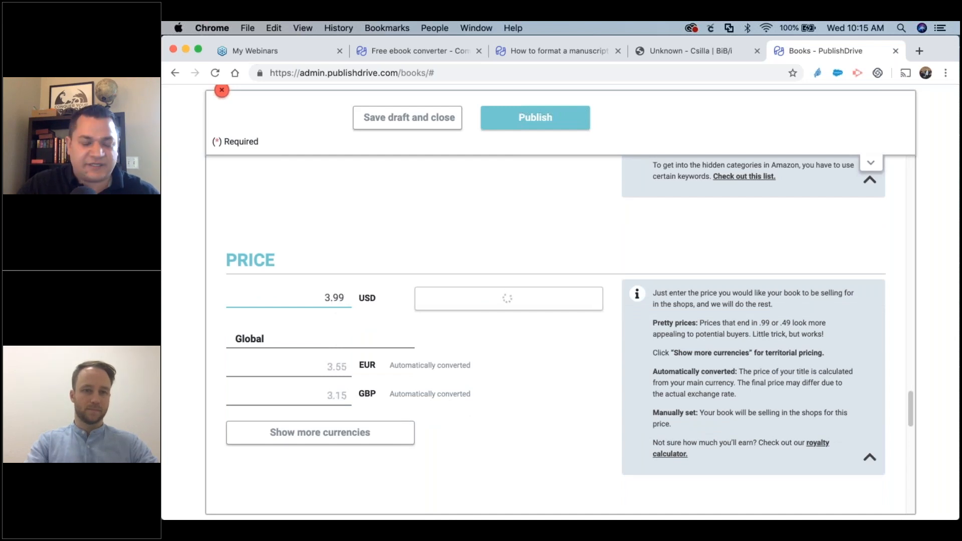
scroll(560, 335, "down", 1)
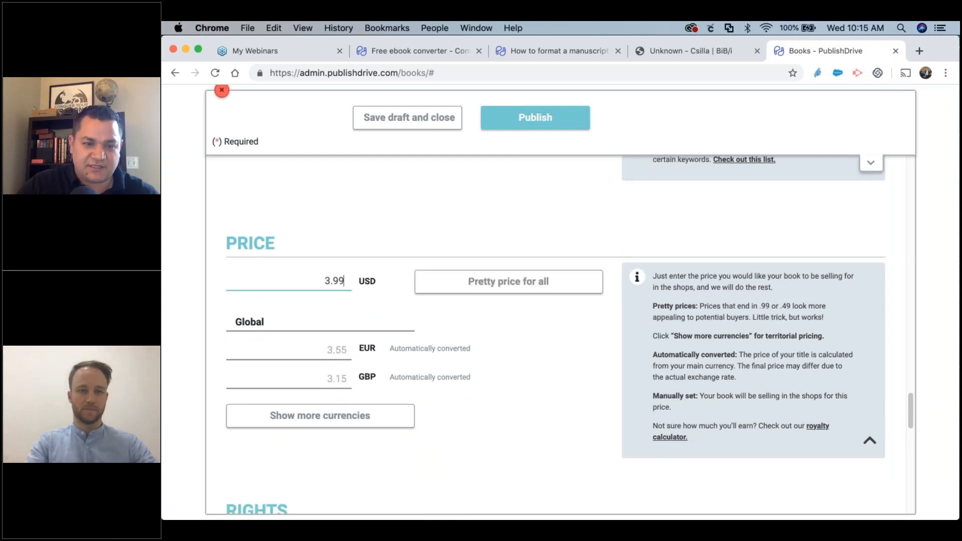
left_click(395, 419)
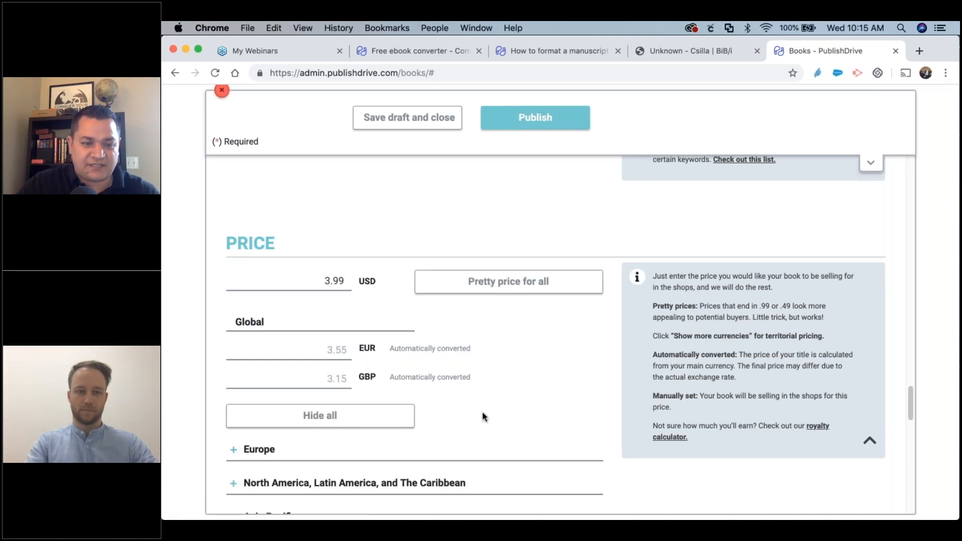
scroll(482, 414, "down", 2)
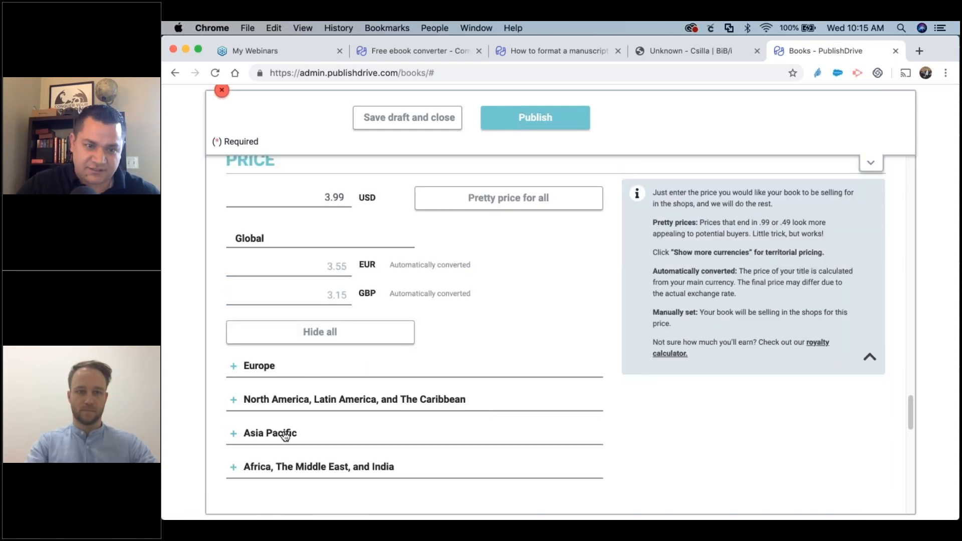
scroll(366, 420, "up", 2)
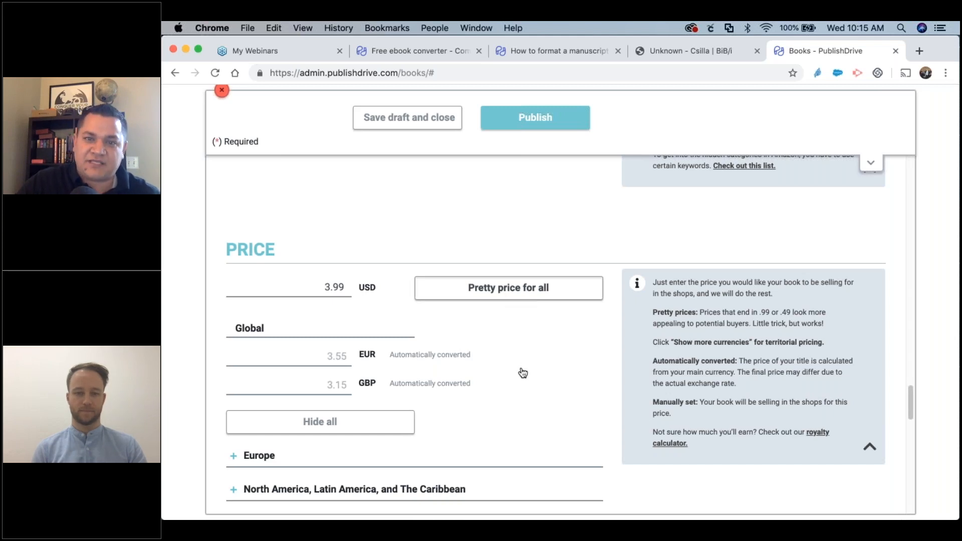
left_click(518, 290)
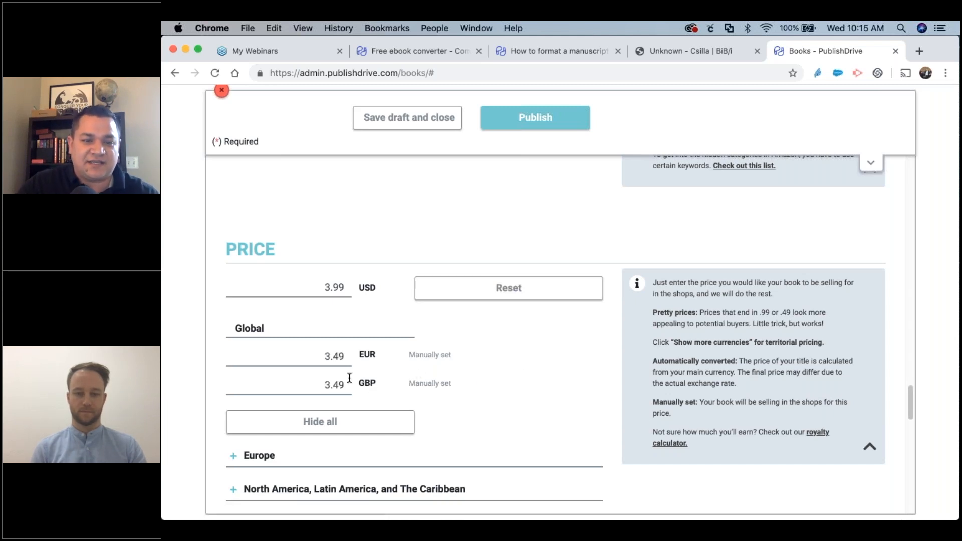
scroll(354, 368, "down", 1)
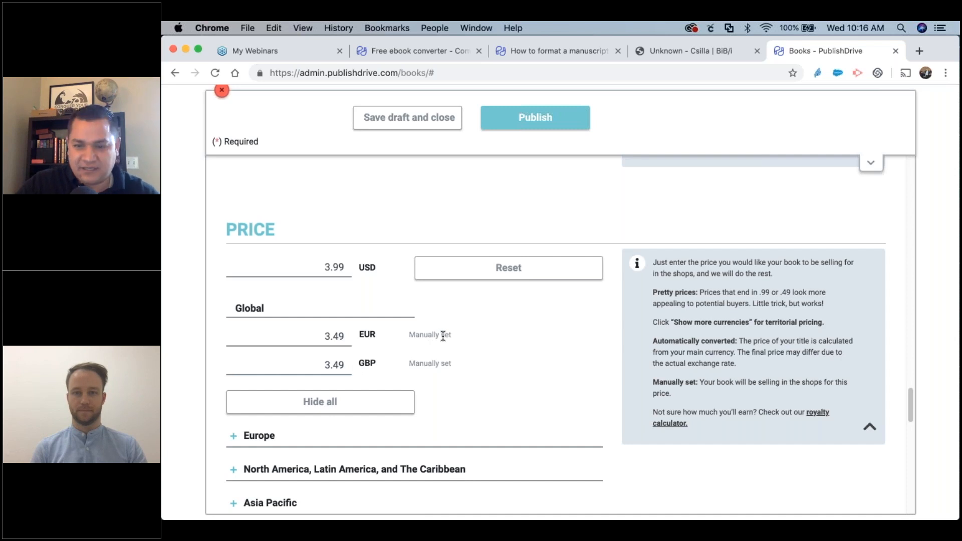
Under RIGHTS, set the publication date to Else instead of today, then continue to DISTRIBUTION.
scroll(444, 336, "down", 3)
scroll(446, 334, "down", 10)
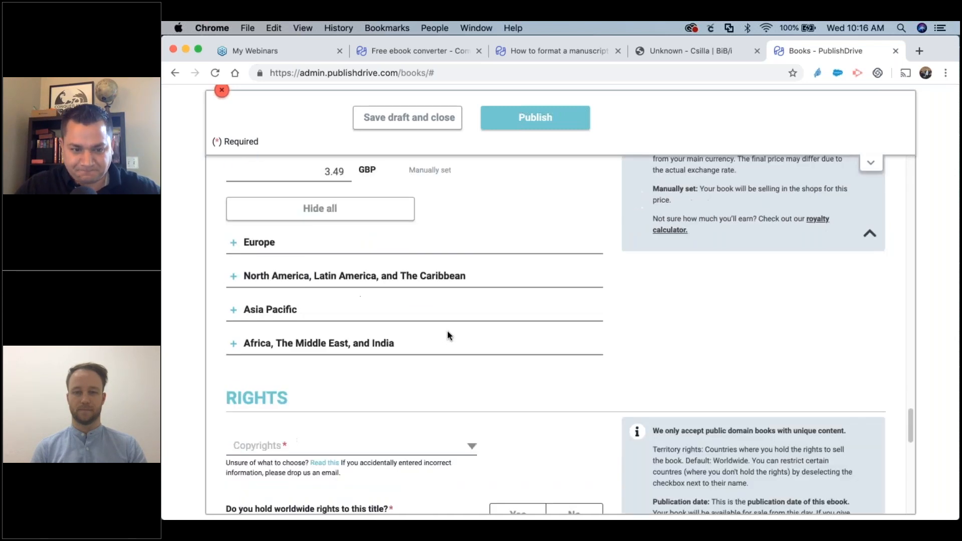
scroll(449, 336, "down", 3)
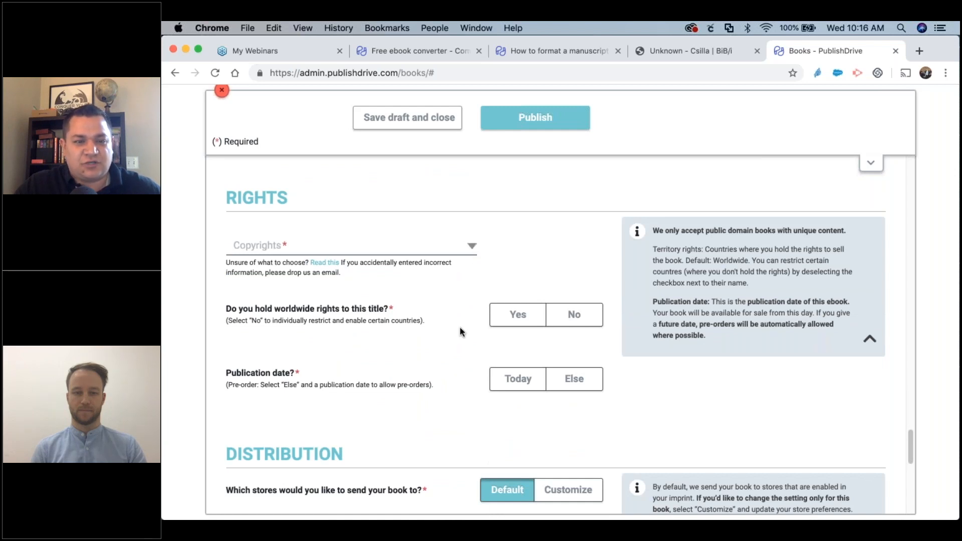
scroll(460, 333, "down", 15)
scroll(462, 332, "up", 7)
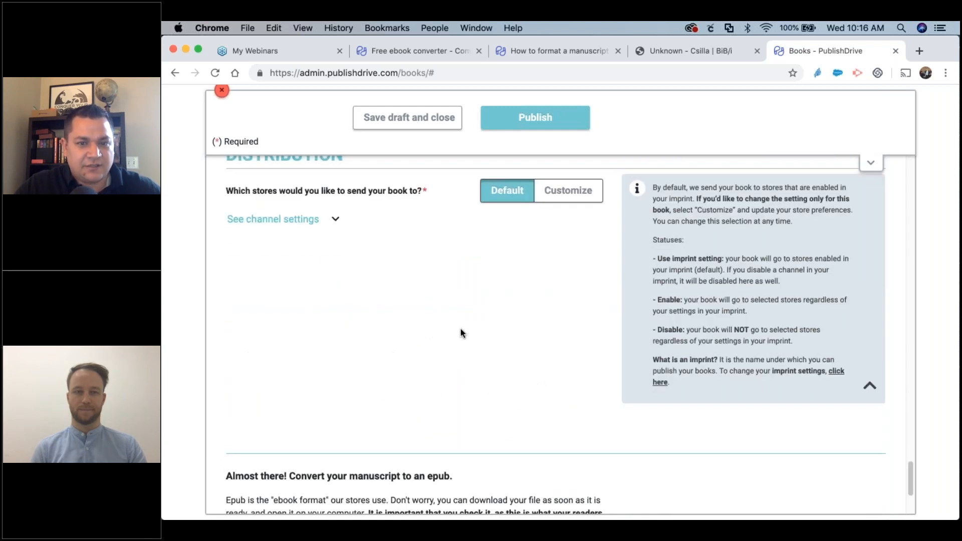
scroll(462, 332, "up", 10)
scroll(462, 333, "down", 12)
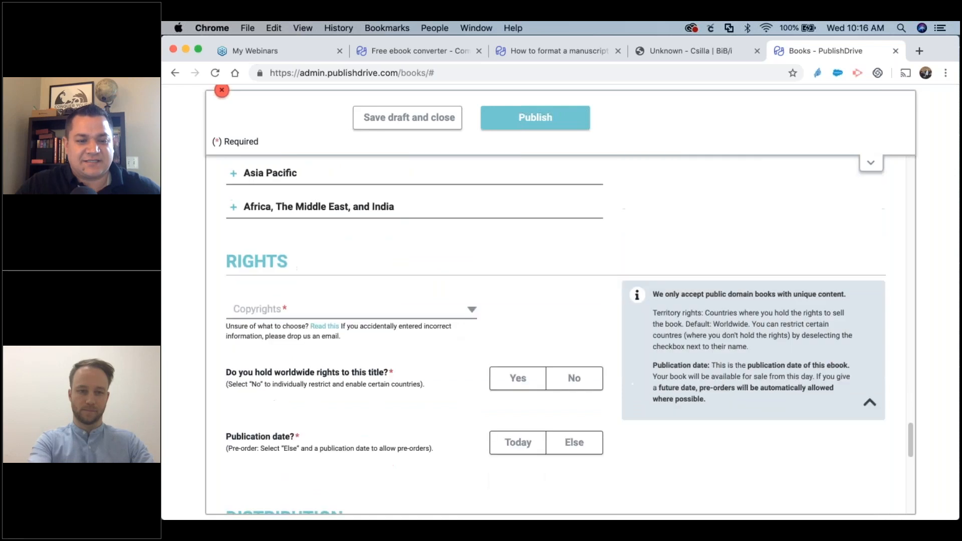
left_click(582, 428)
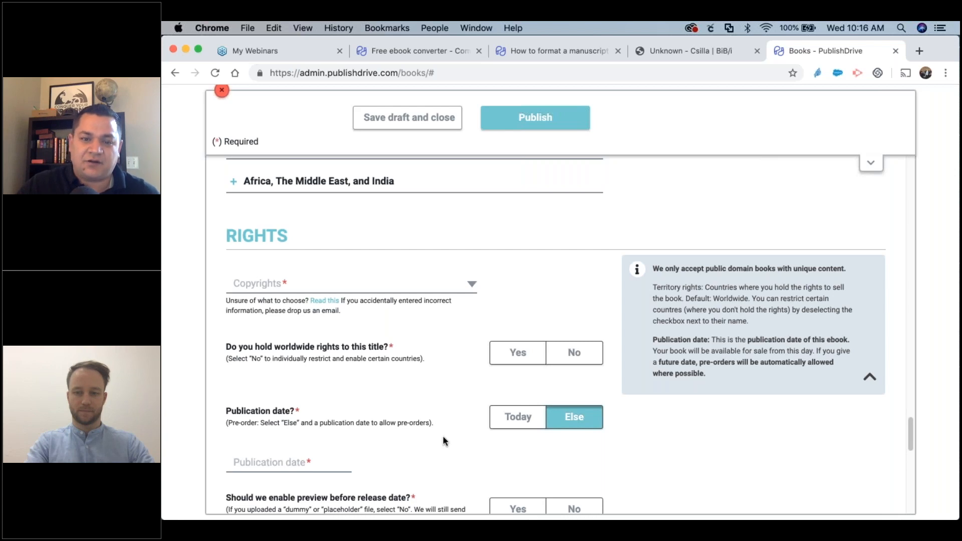
scroll(445, 439, "down", 2)
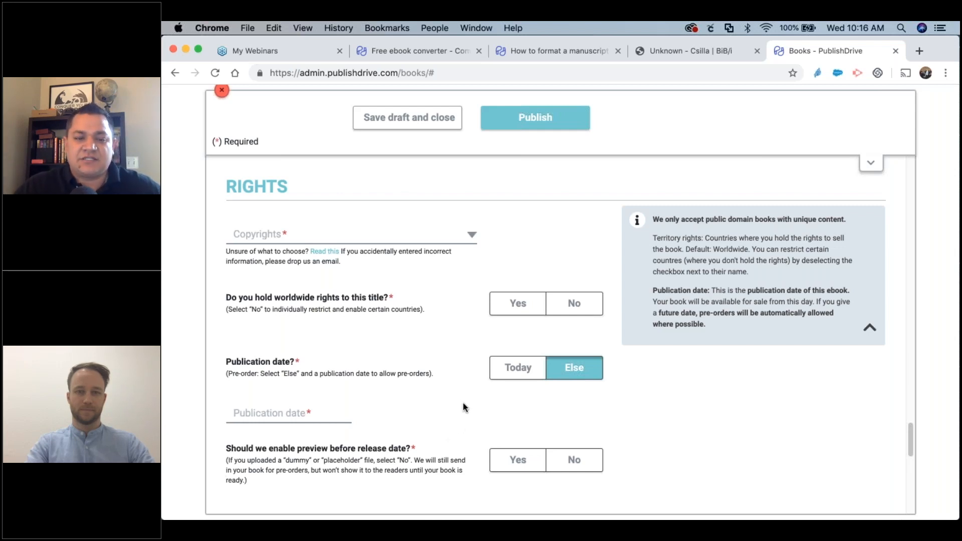
scroll(463, 402, "down", 2)
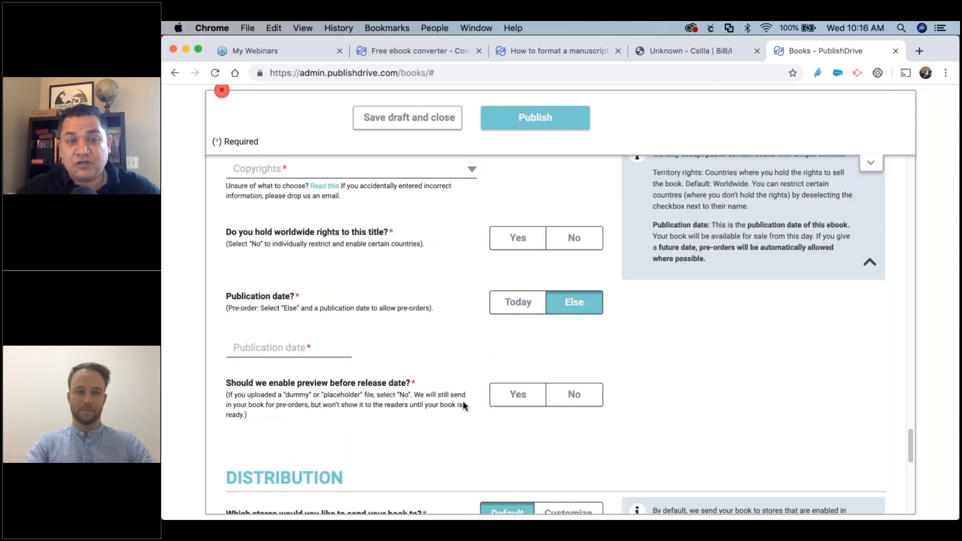
scroll(477, 401, "down", 5)
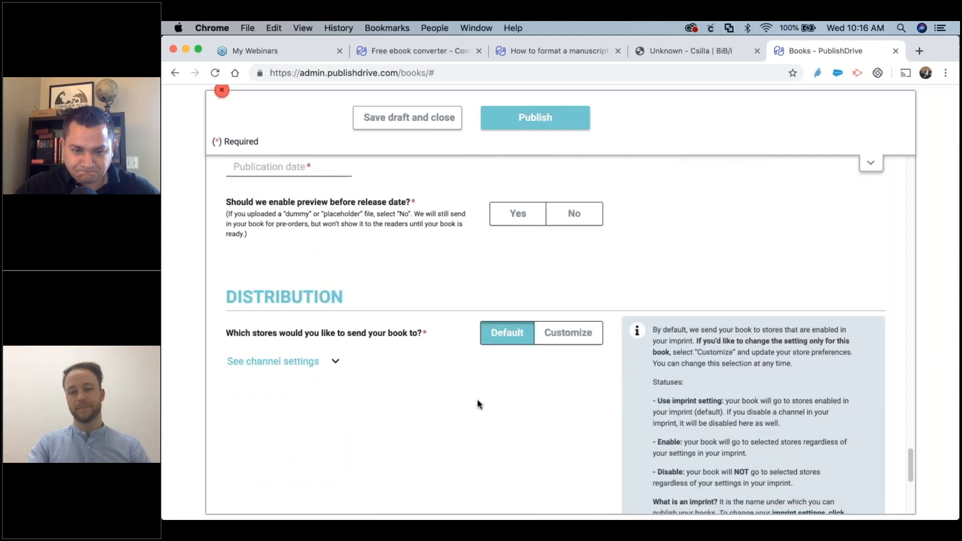
scroll(391, 400, "down", 2)
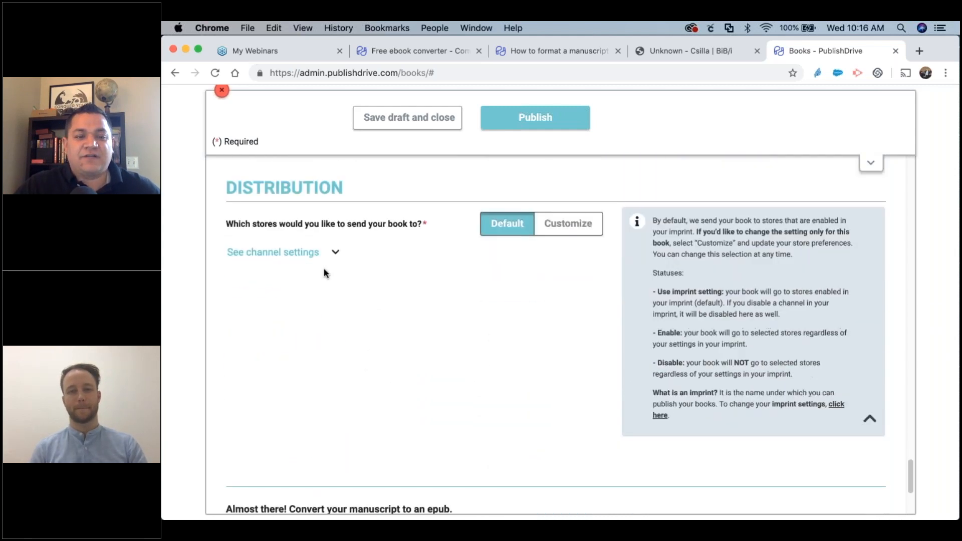
Customize store distribution and disable Amazon, leaving other stores on the imprint default.
left_click(310, 254)
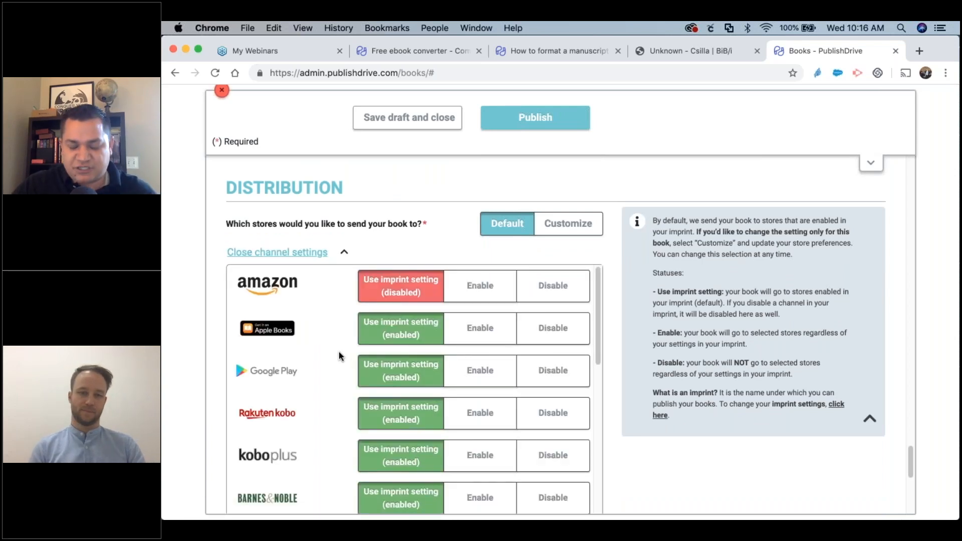
scroll(337, 354, "down", 2)
scroll(336, 359, "up", 2)
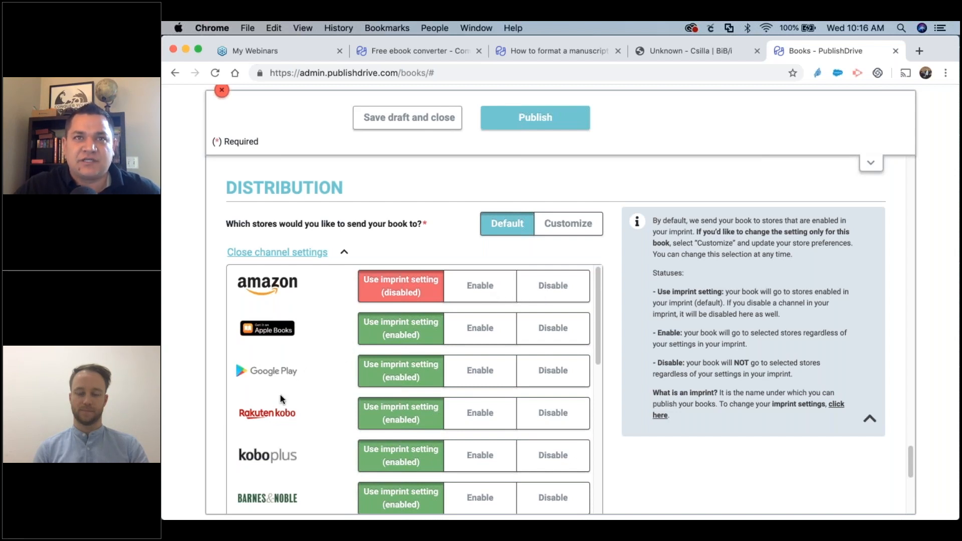
scroll(283, 396, "down", 1)
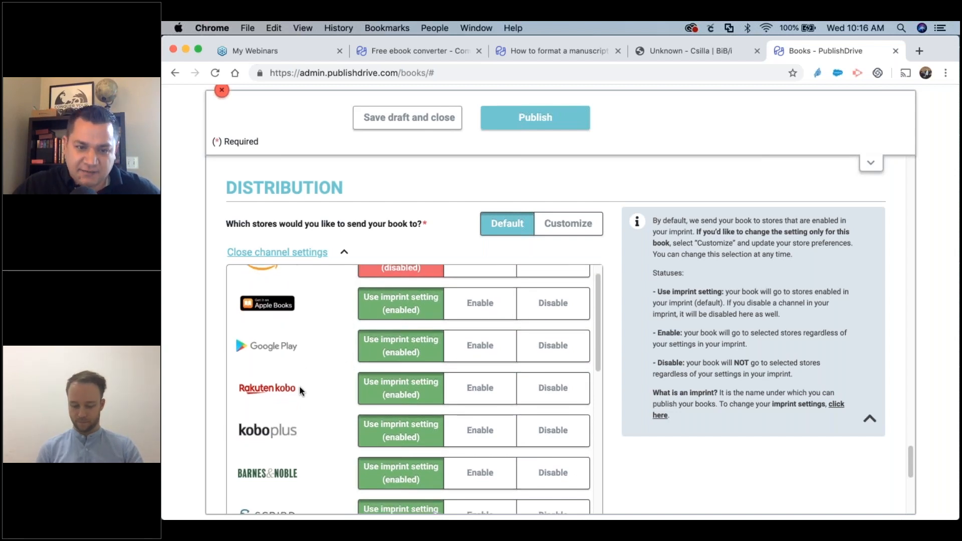
scroll(299, 386, "up", 1)
scroll(300, 385, "down", 2)
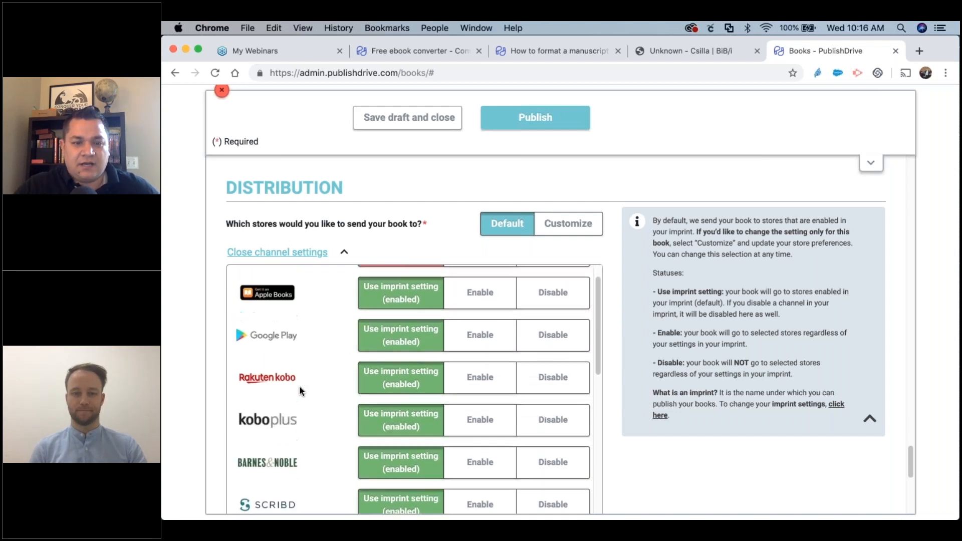
scroll(479, 337, "up", 1)
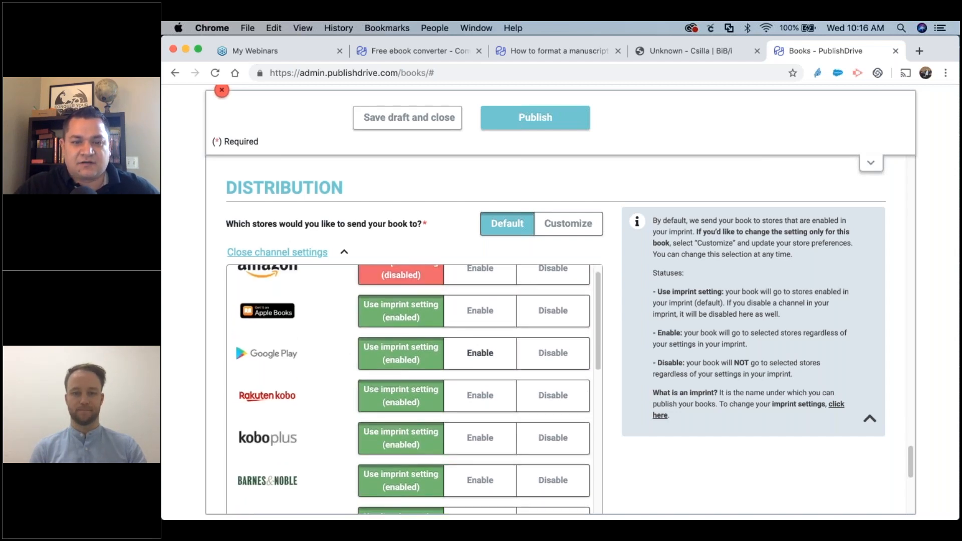
left_click(484, 401)
scroll(296, 402, "down", 3)
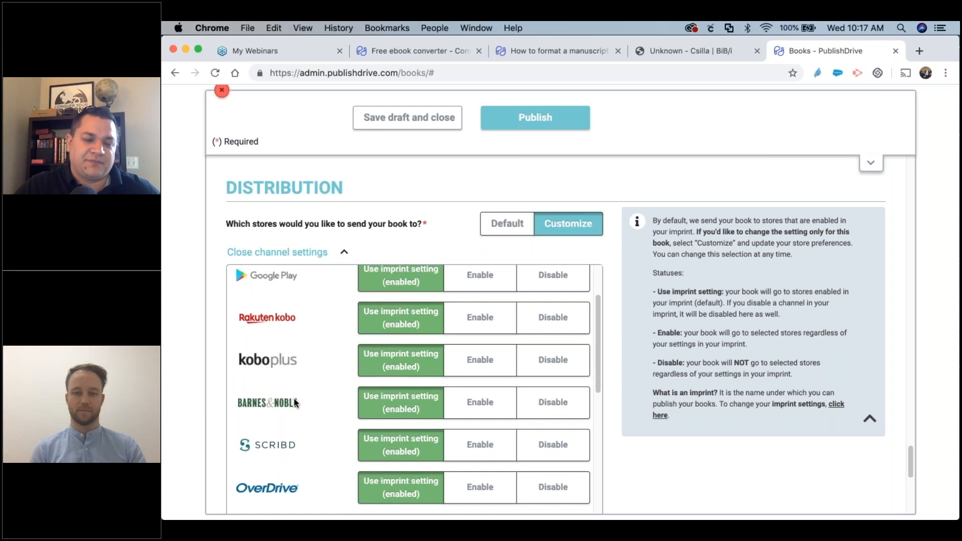
scroll(296, 402, "up", 3)
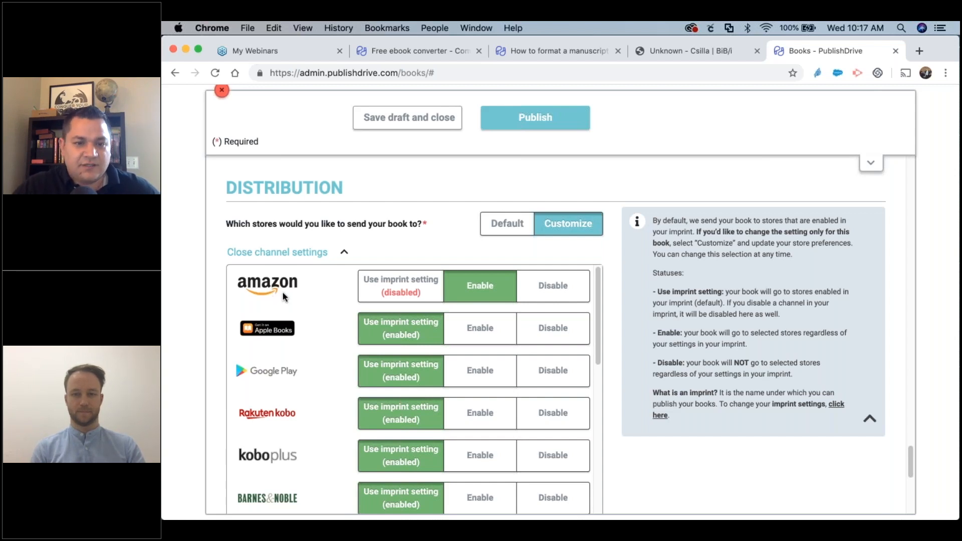
left_click(553, 285)
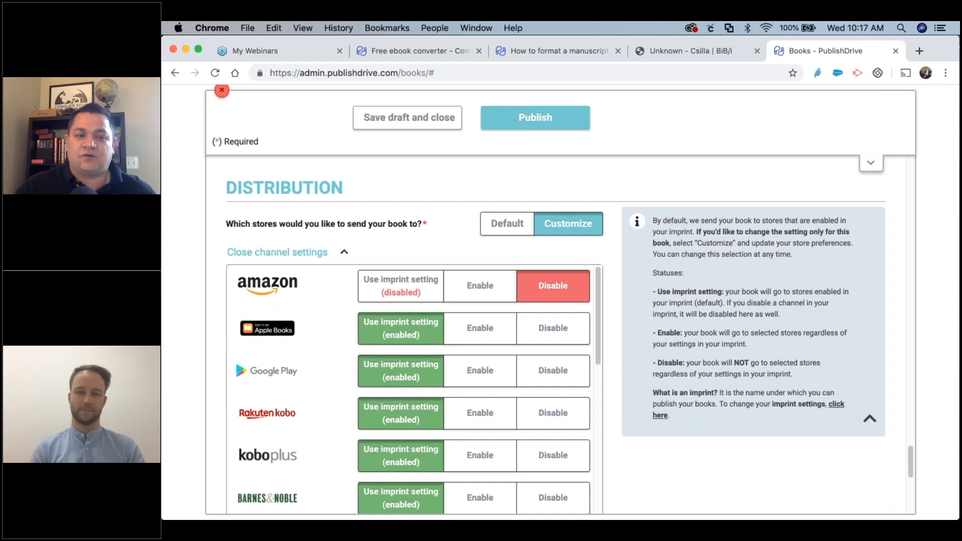
Scroll down to the 'Almost there! Convert your manuscript' section.
scroll(410, 377, "down", 5)
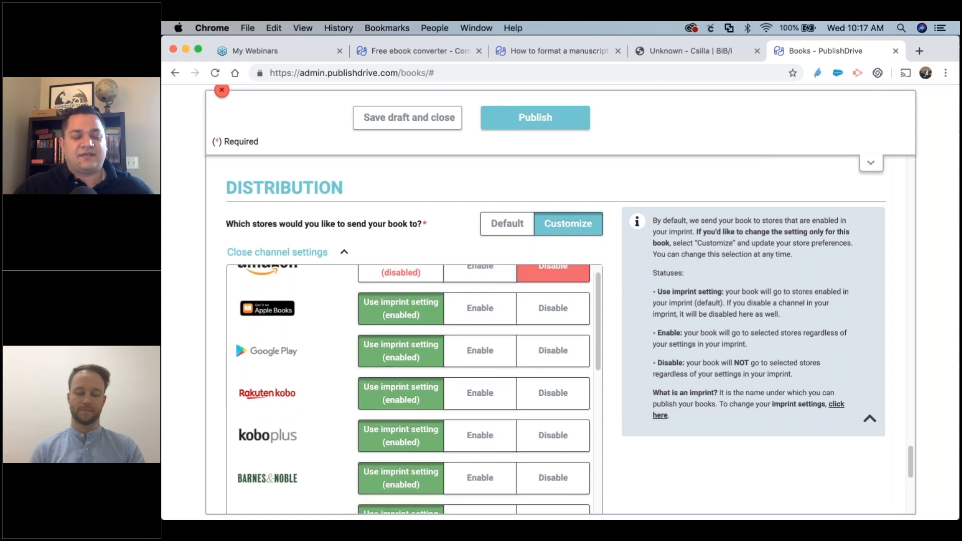
scroll(410, 377, "down", 4)
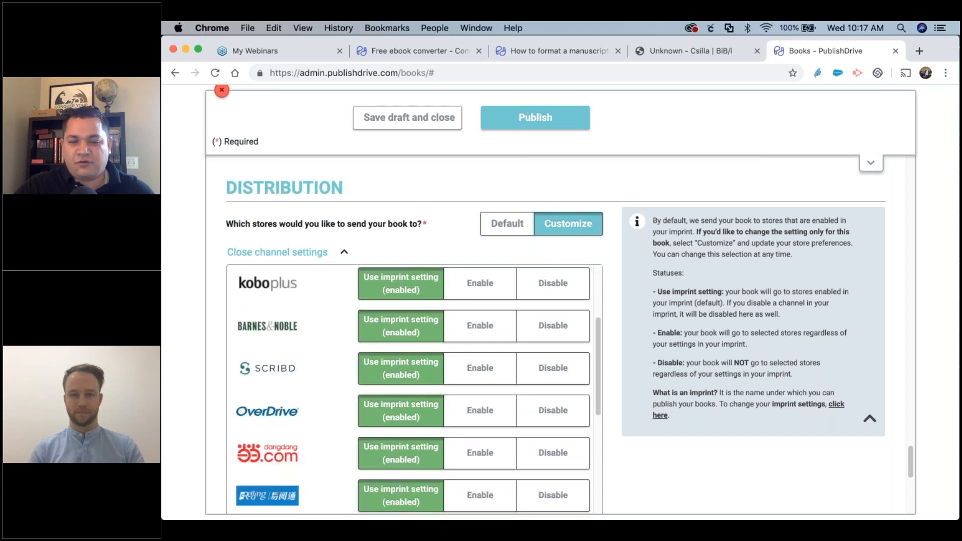
scroll(580, 382, "down", 6)
scroll(484, 369, "down", 6)
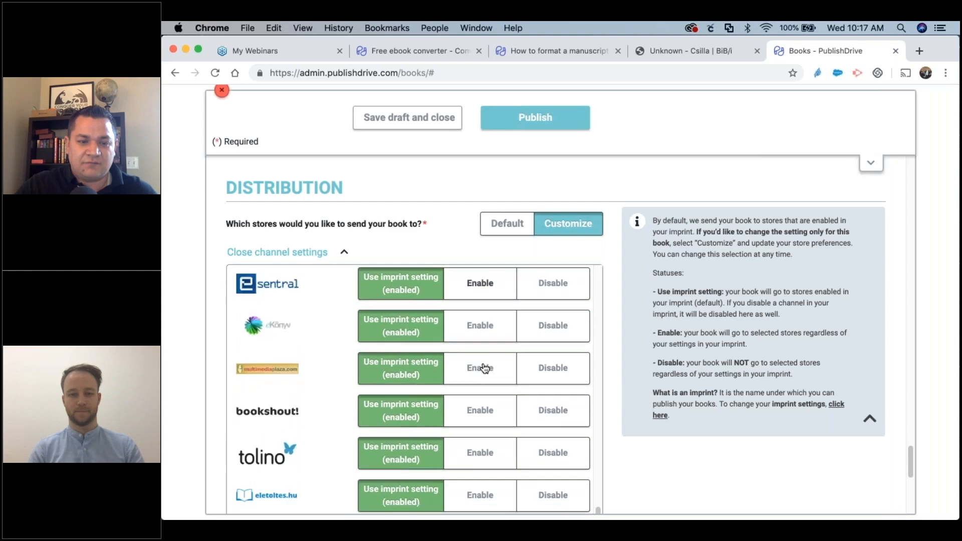
scroll(580, 349, "down", 6)
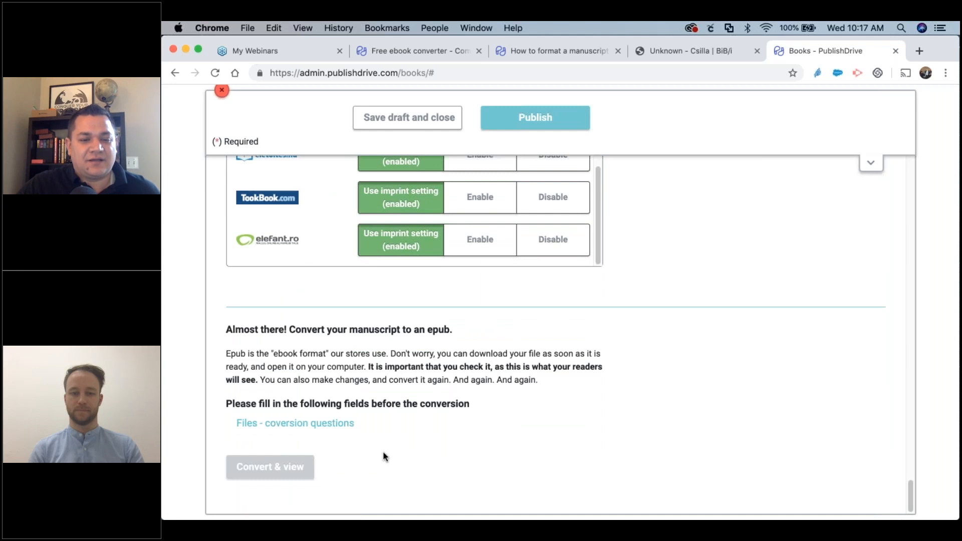
Answer Yes to the title page, cover image and copyright page conversion questions.
left_click(326, 424)
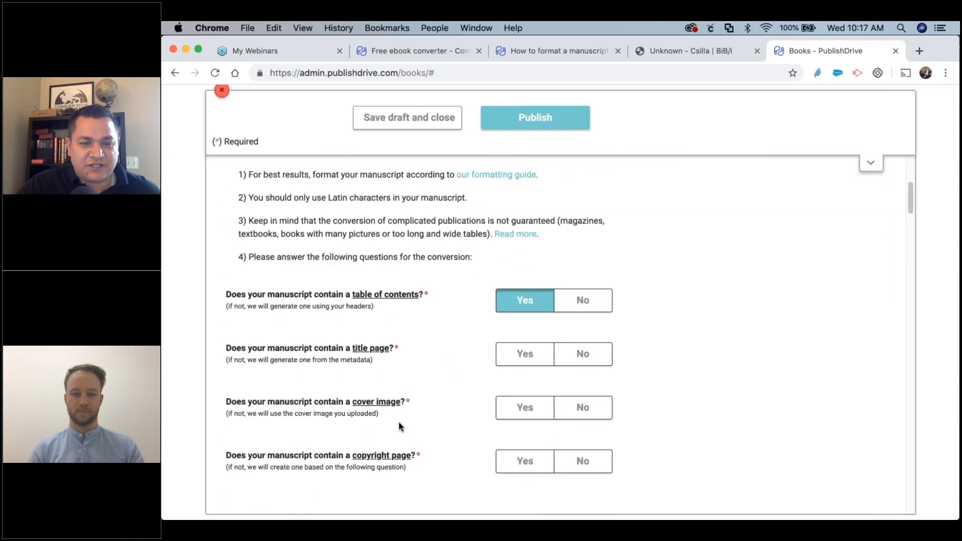
left_click(532, 360)
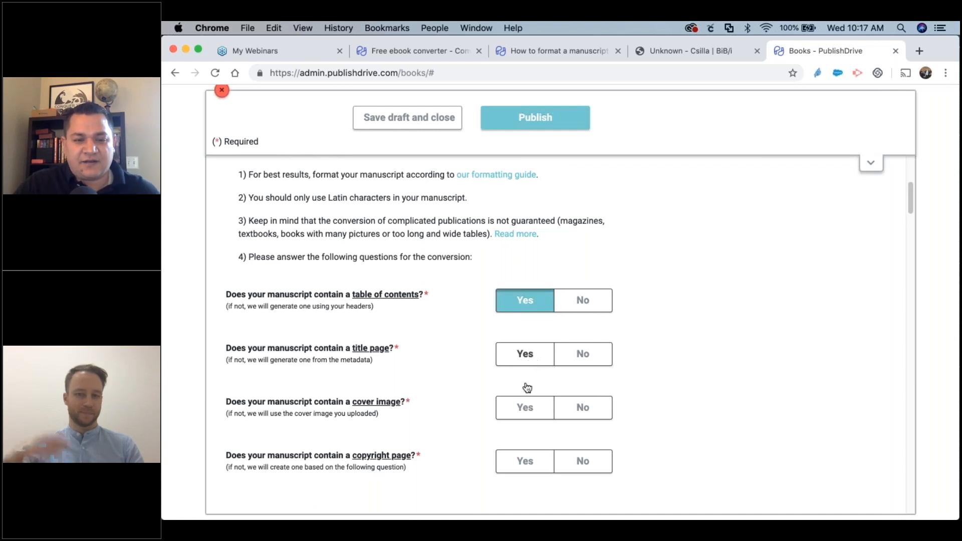
left_click(525, 463)
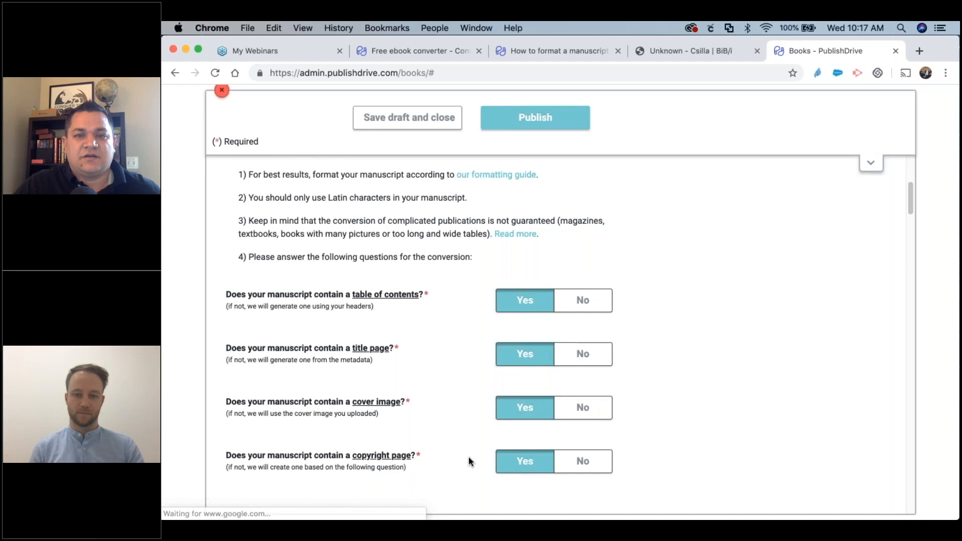
left_click(421, 51)
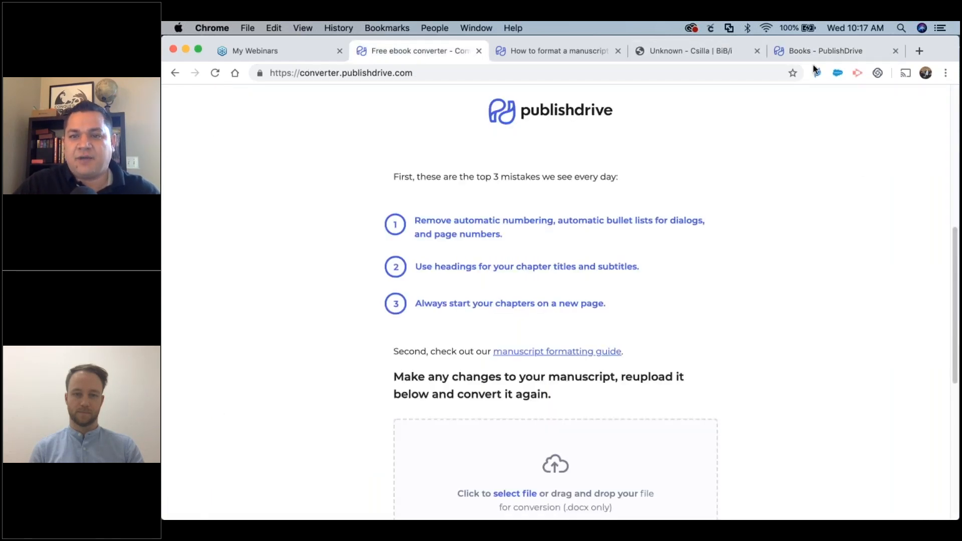
left_click(810, 48)
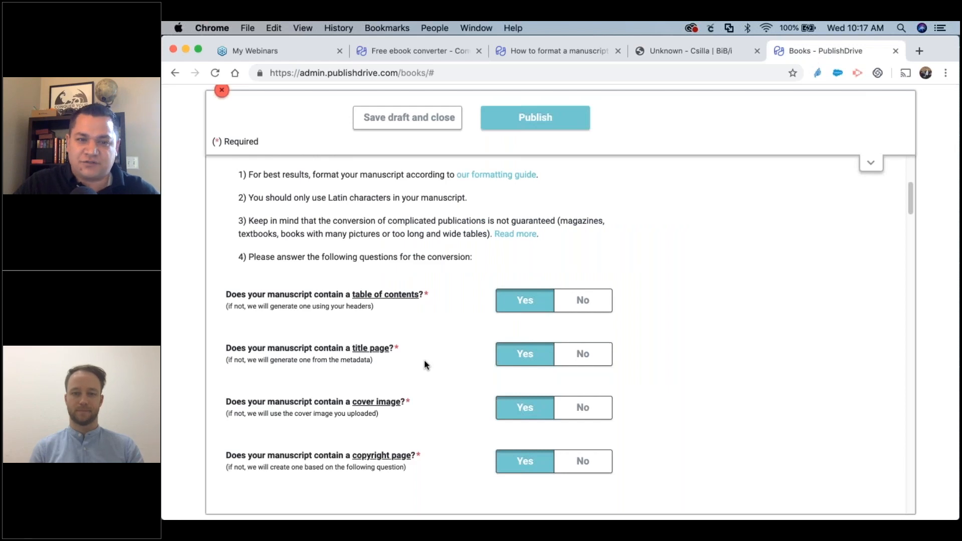
Convert the manuscript to EPUB, dismiss the download notice, and close the book editor.
scroll(424, 359, "down", 10)
scroll(423, 359, "down", 20)
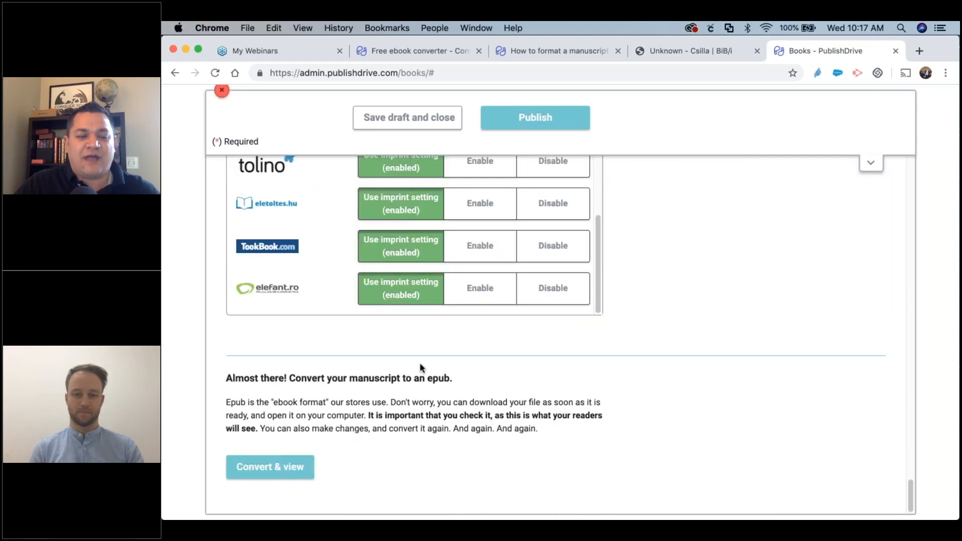
left_click(291, 474)
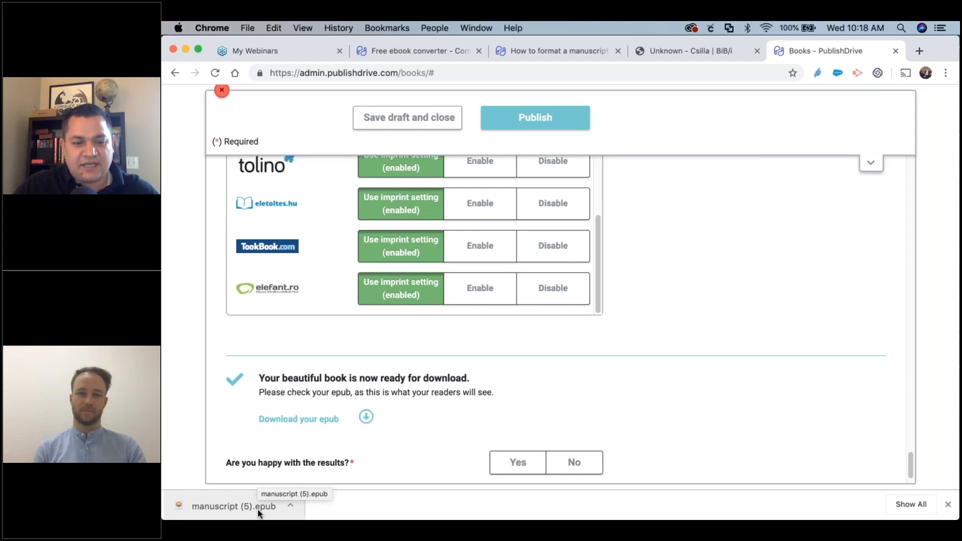
scroll(681, 407, "down", 1)
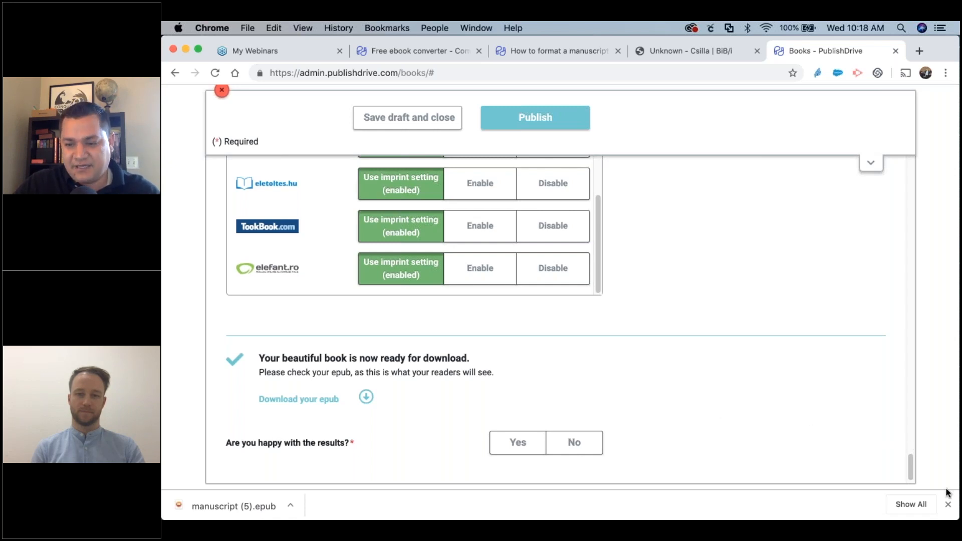
left_click(949, 507)
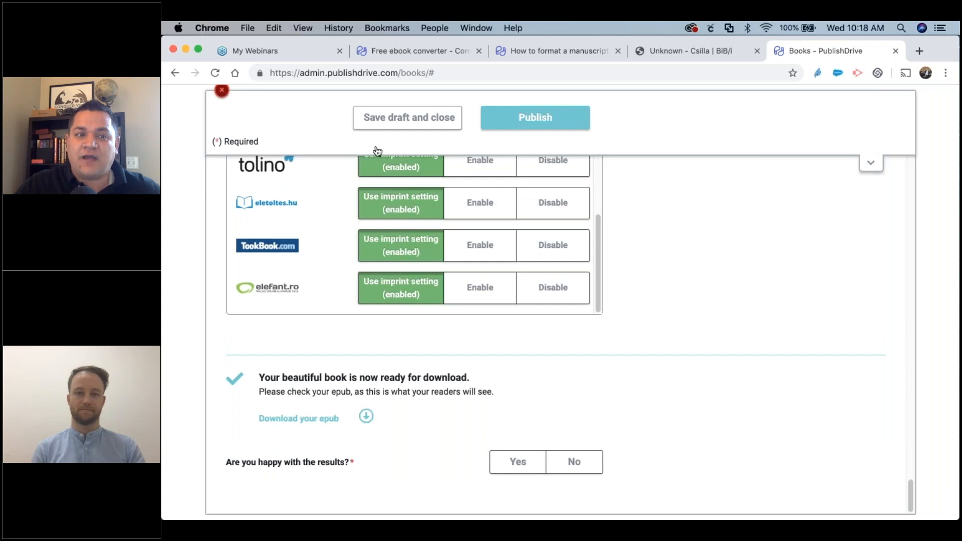
left_click(384, 122)
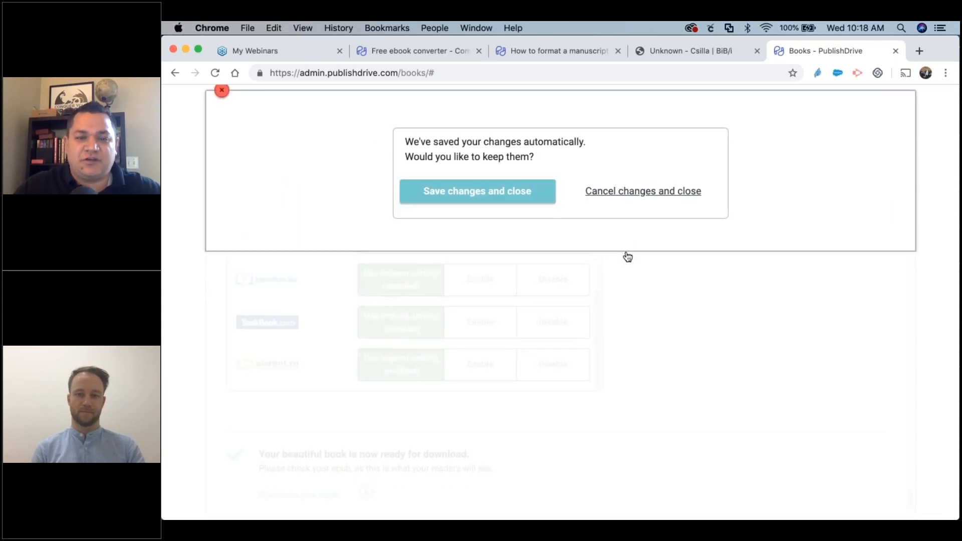
Save changes and close the editor, then search the book list for 'Apology'.
left_click(423, 196)
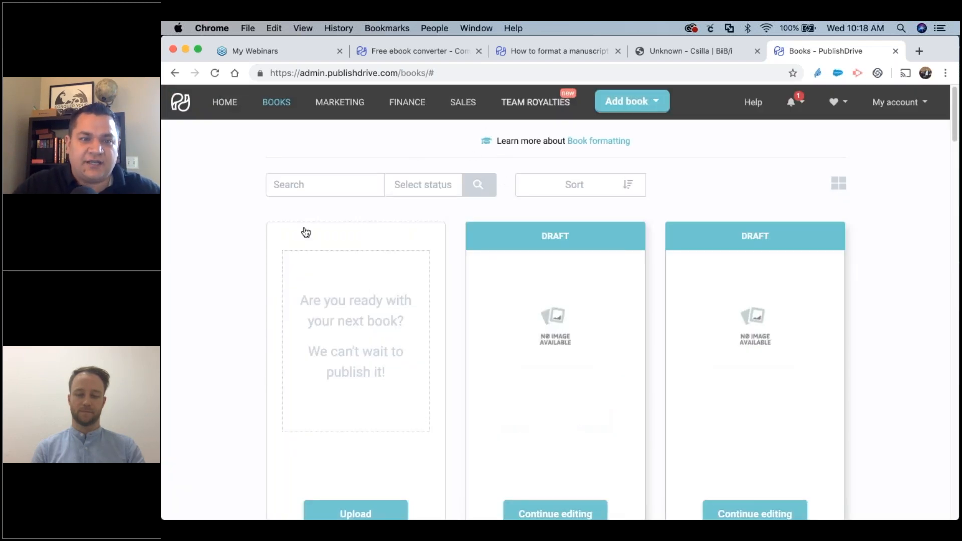
left_click(278, 103)
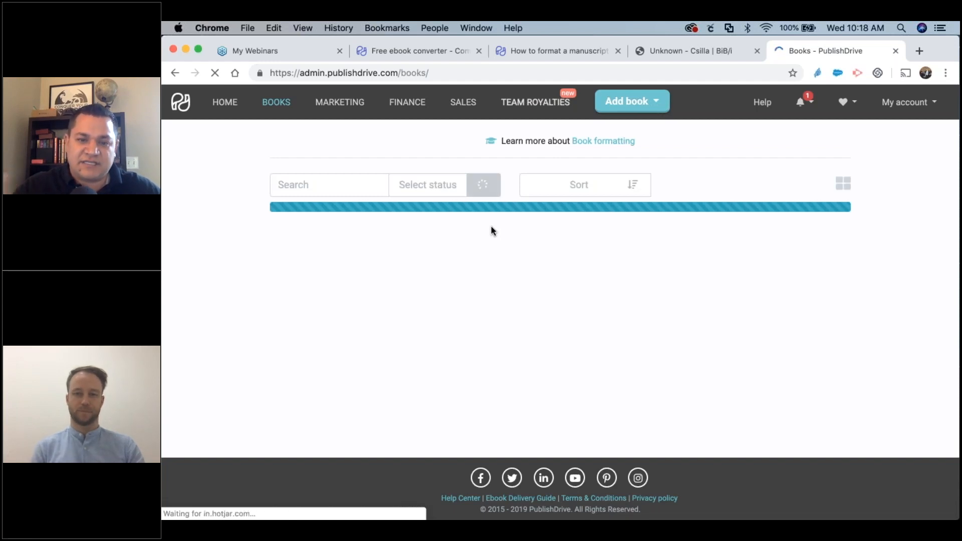
left_click(302, 185)
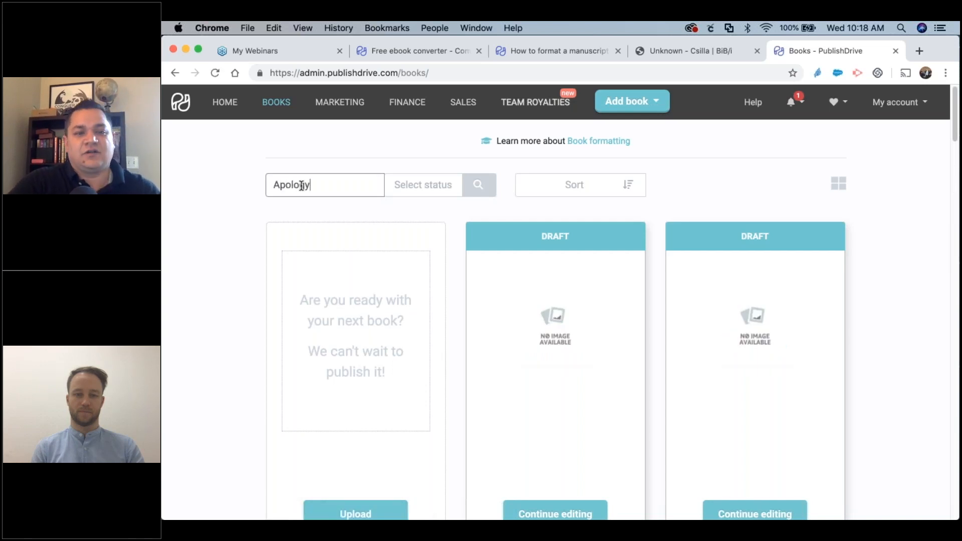
key("Return")
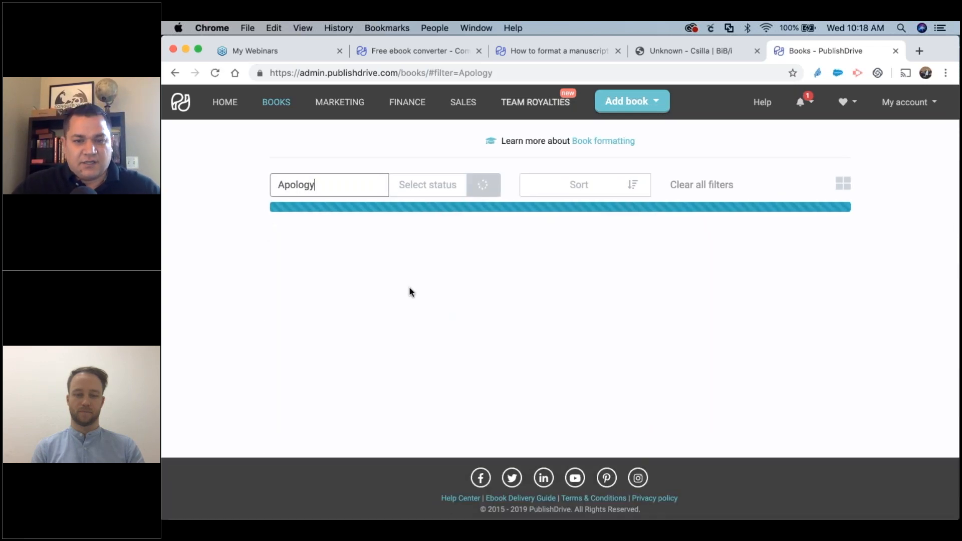
scroll(577, 301, "down", 2)
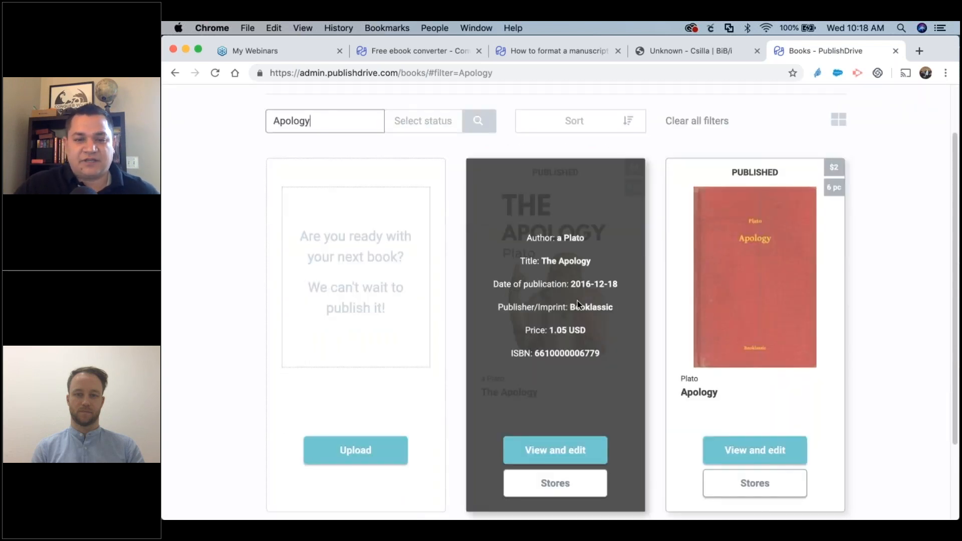
scroll(453, 423, "down", 1)
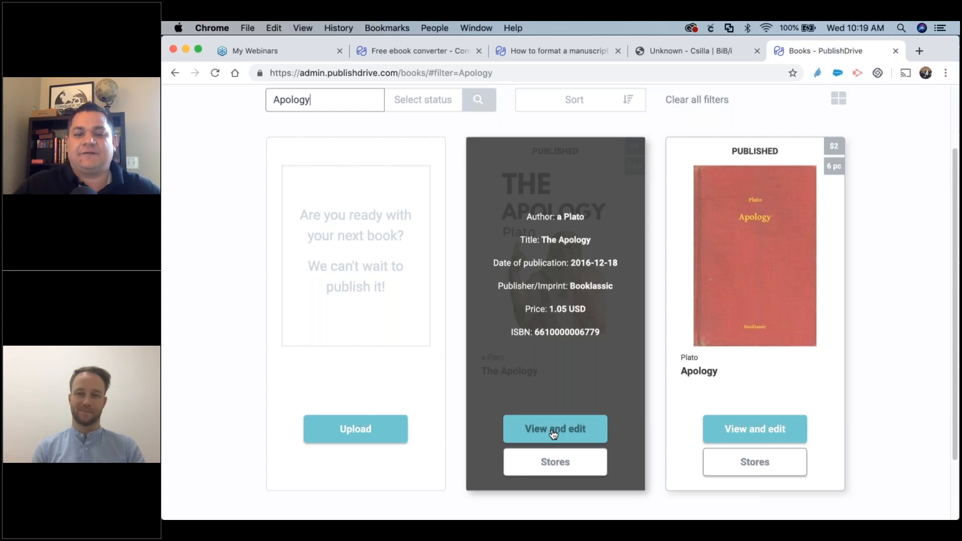
left_click(555, 461)
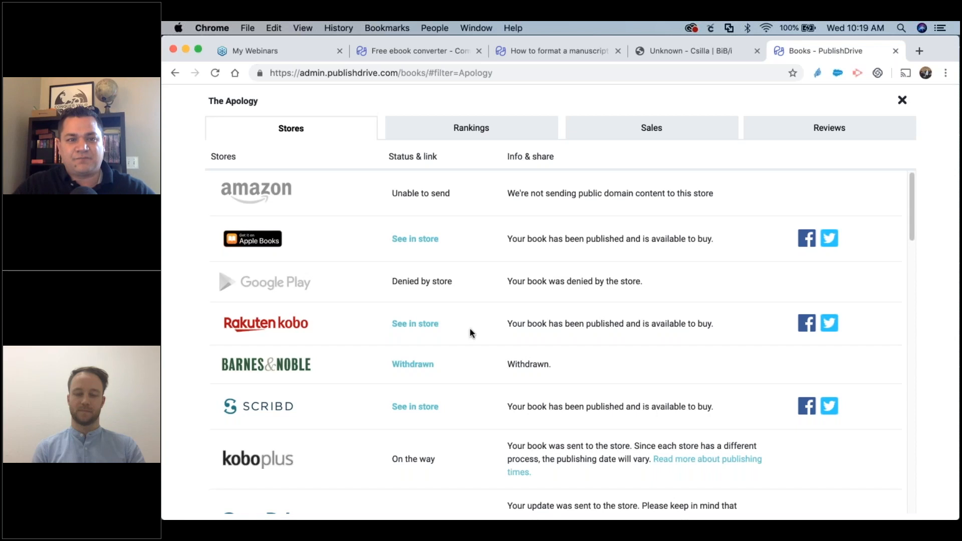
scroll(471, 333, "down", 1)
scroll(471, 333, "up", 1)
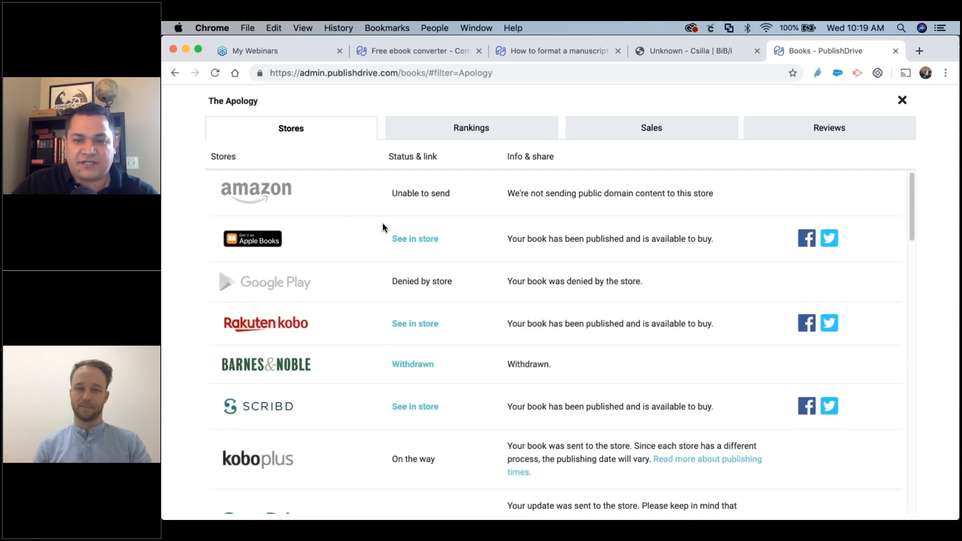
scroll(433, 261, "down", 2)
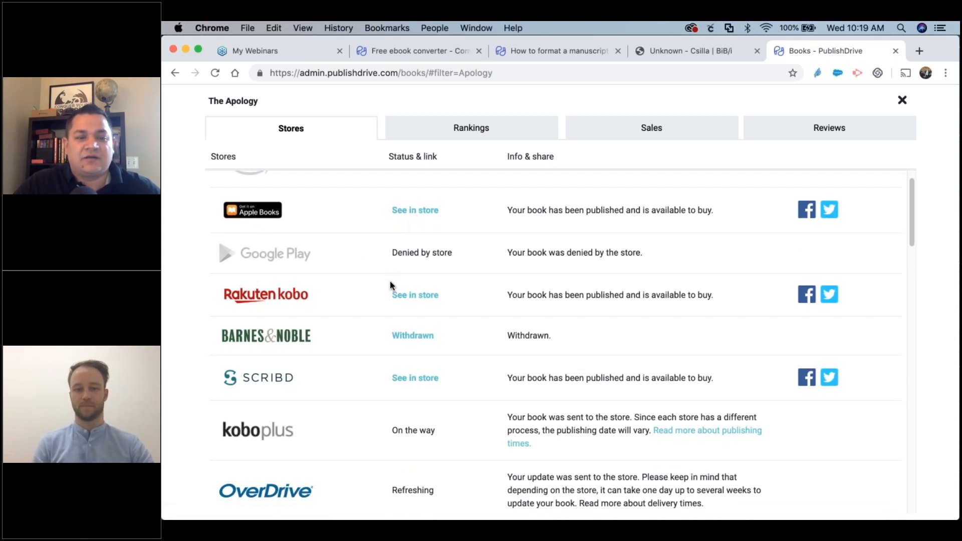
scroll(366, 288, "down", 1)
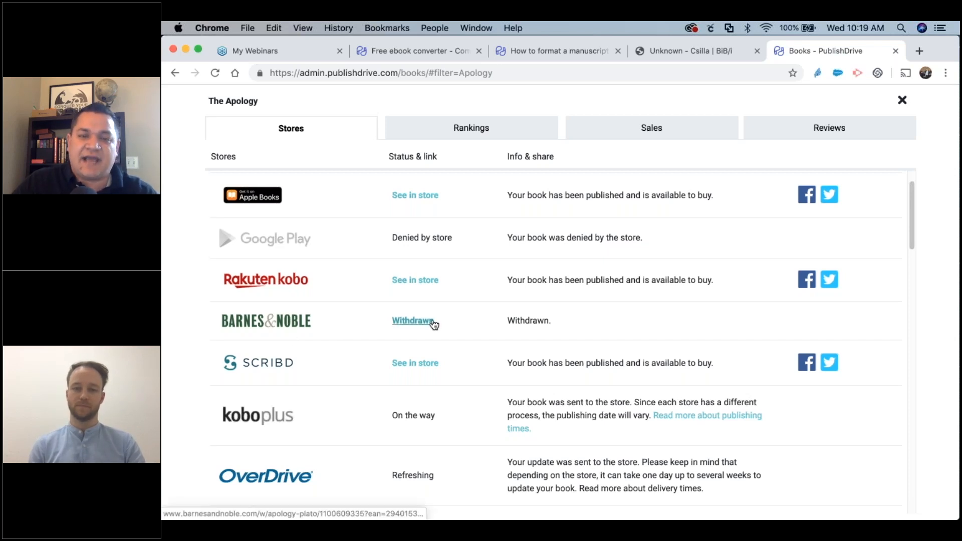
scroll(434, 325, "down", 10)
scroll(434, 325, "up", 15)
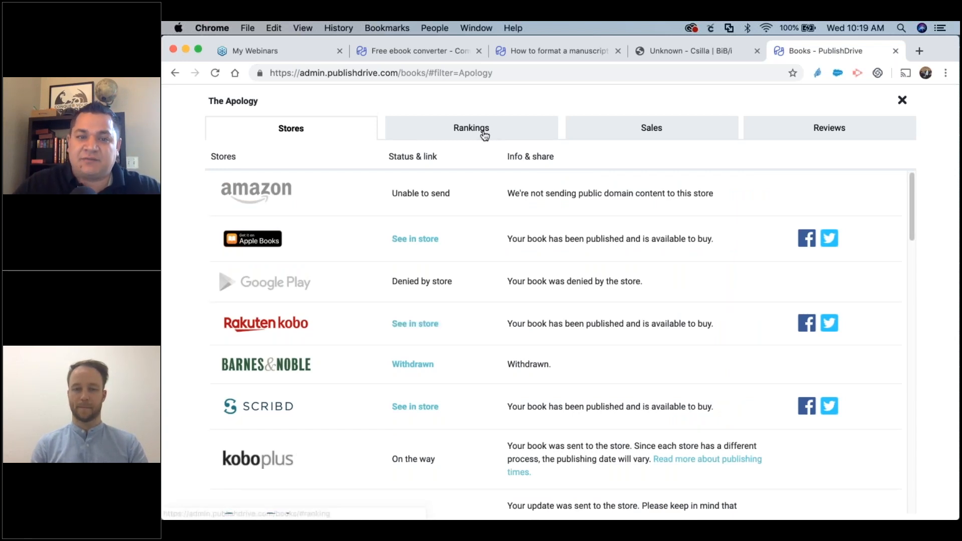
left_click(484, 134)
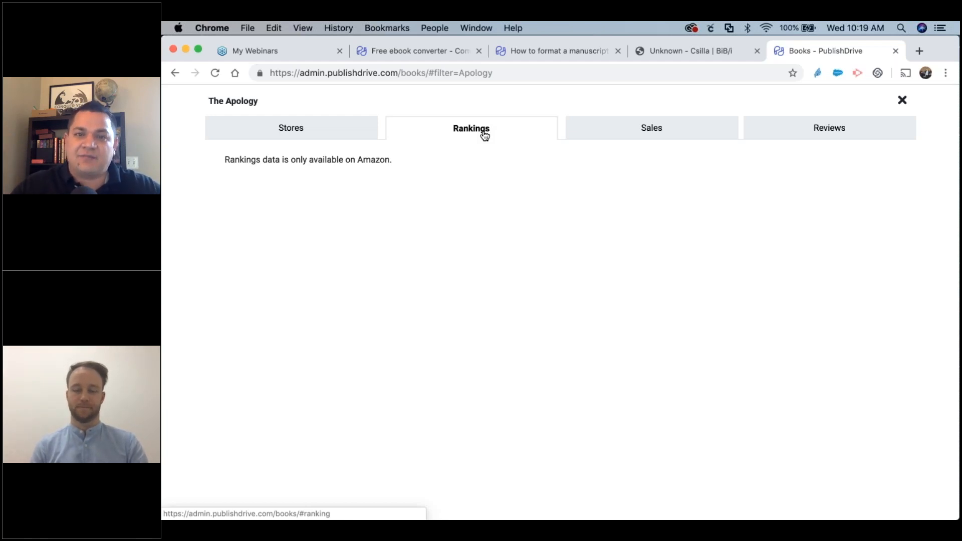
left_click(630, 127)
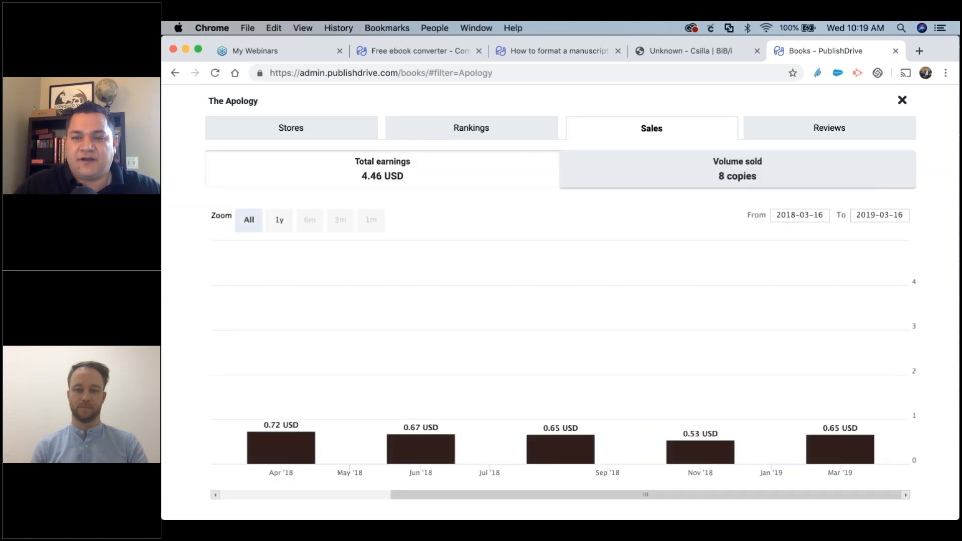
left_click(811, 131)
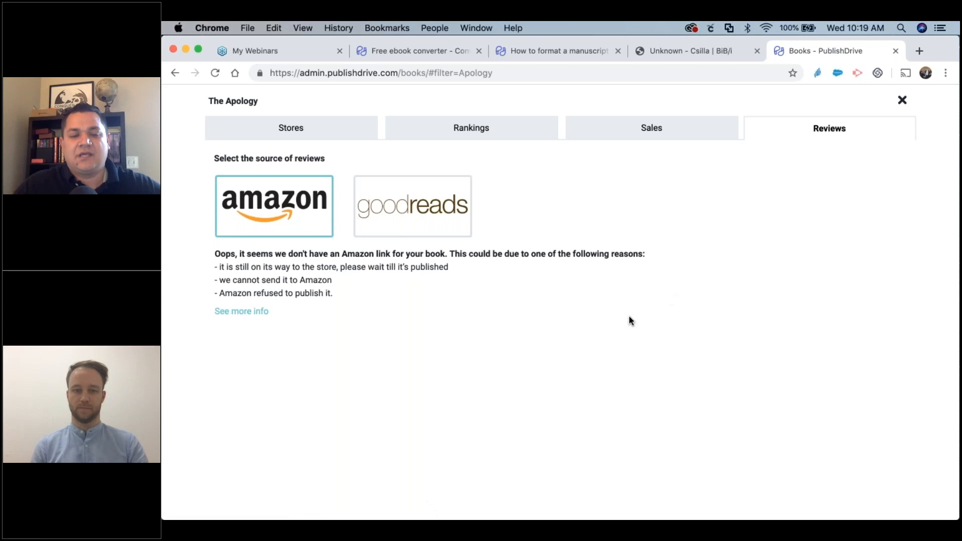
left_click(903, 101)
scroll(250, 336, "up", 3)
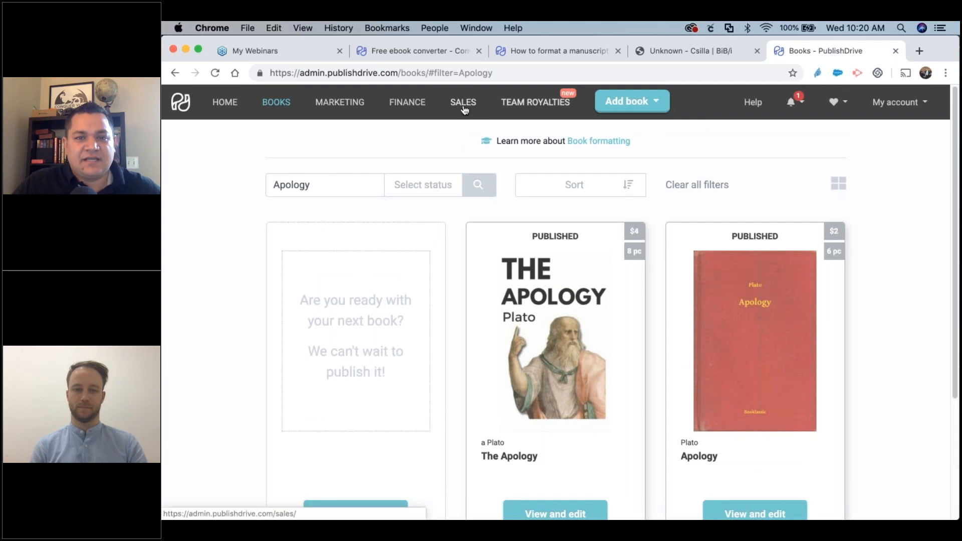
Open Sales reports for 2019-05-05 to 2019-06-03, check the date range, and list filter options.
left_click(465, 108)
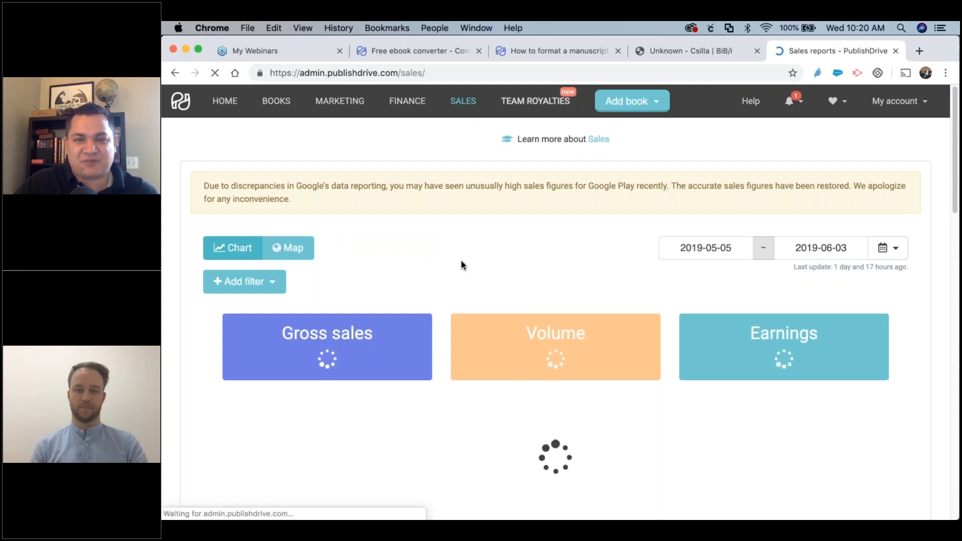
scroll(461, 266, "down", 1)
scroll(441, 252, "down", 4)
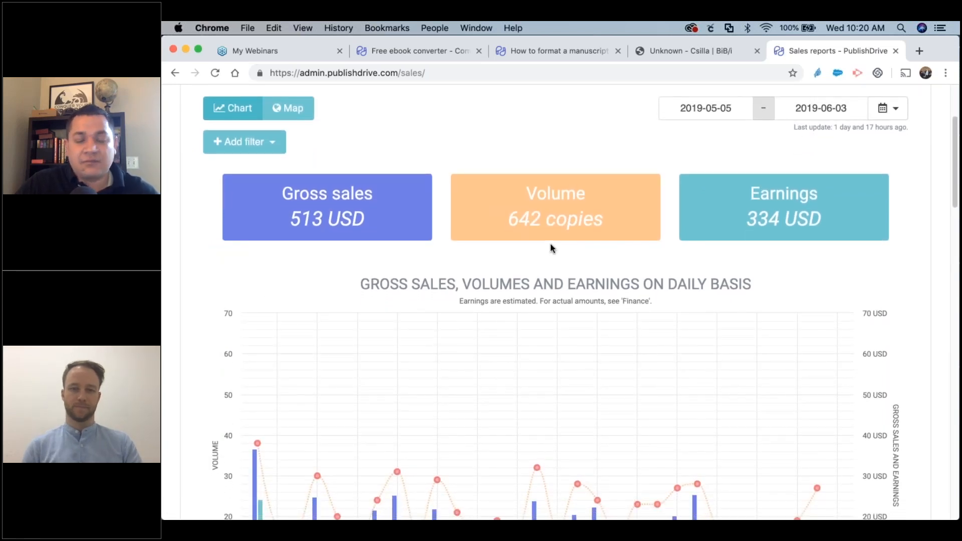
mouse_move(834, 219)
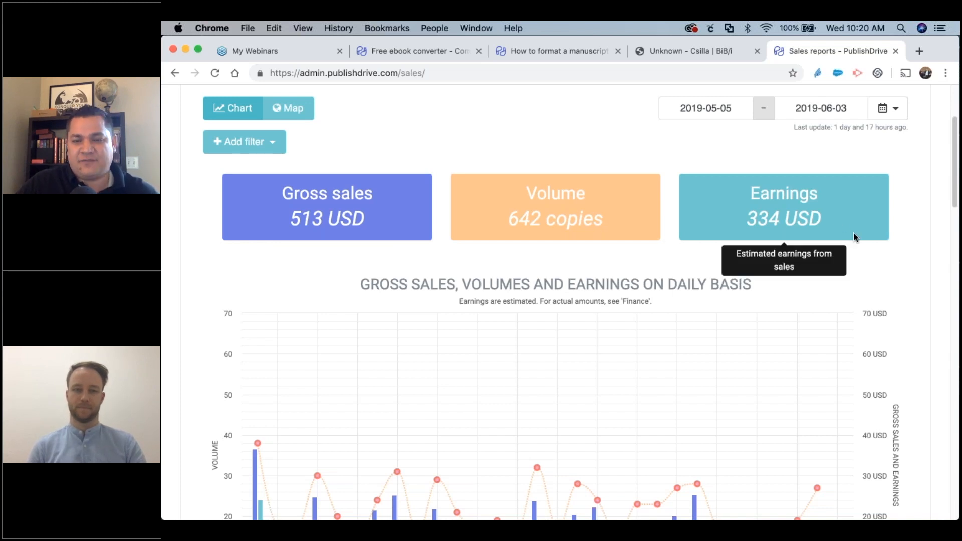
left_click(694, 109)
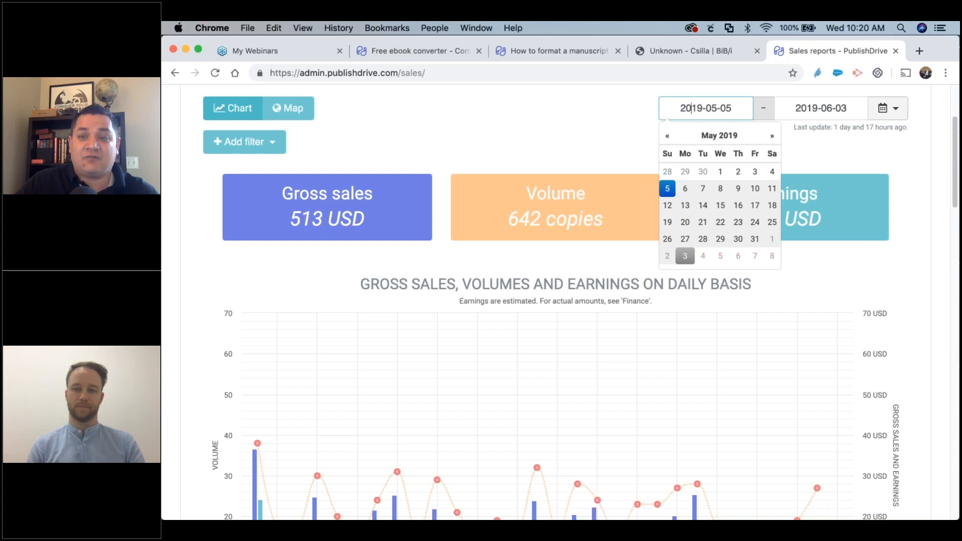
left_click(616, 132)
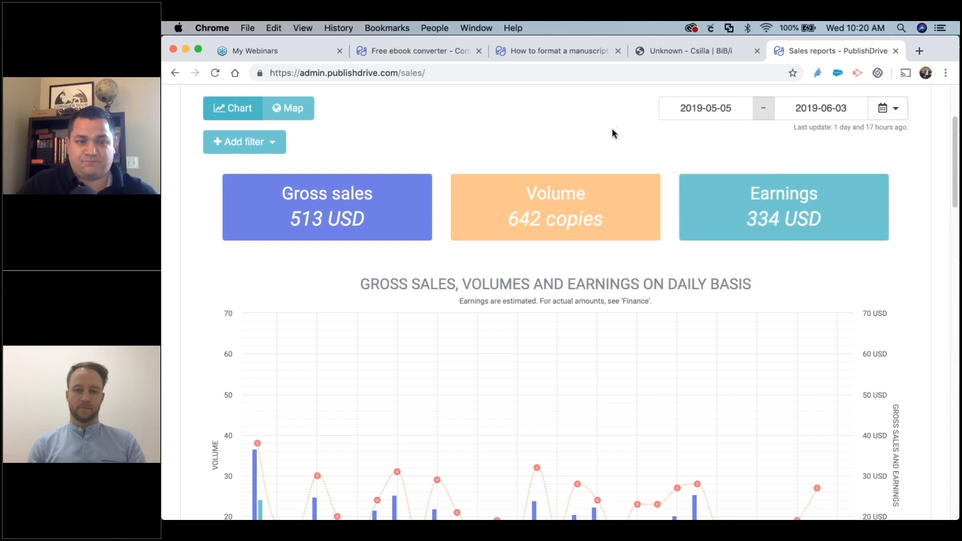
left_click(271, 142)
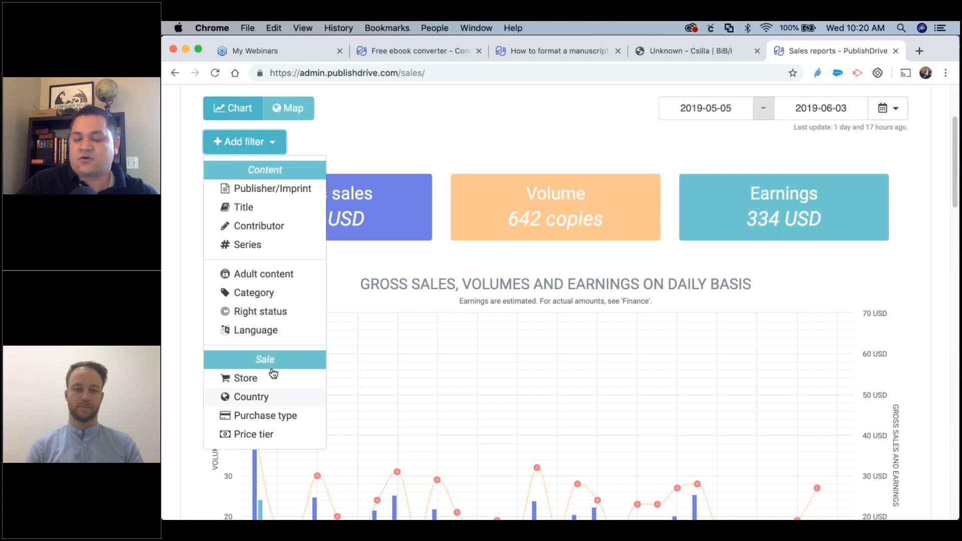
Switch the sales report to Map view and read country tooltips, with the United States and France darkest.
left_click(462, 125)
left_click(290, 110)
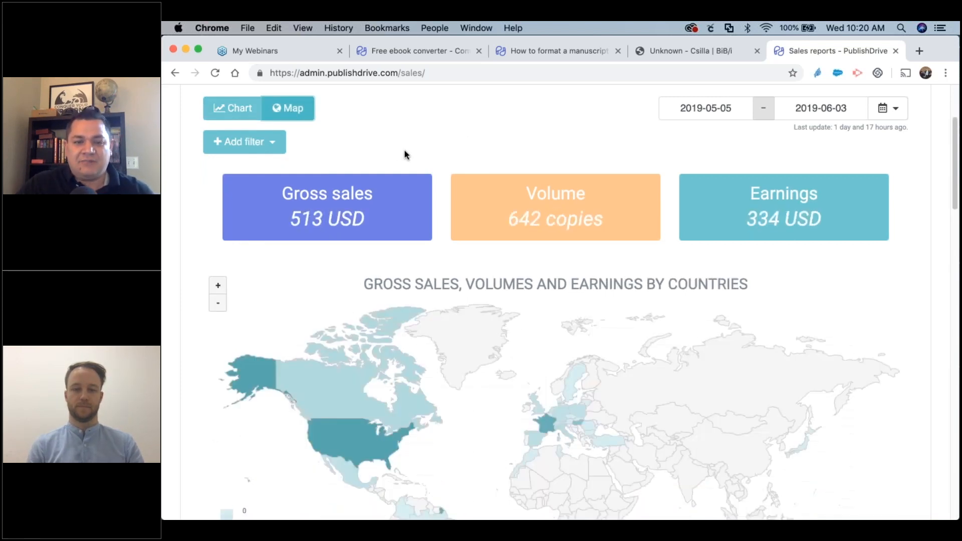
scroll(406, 154, "down", 3)
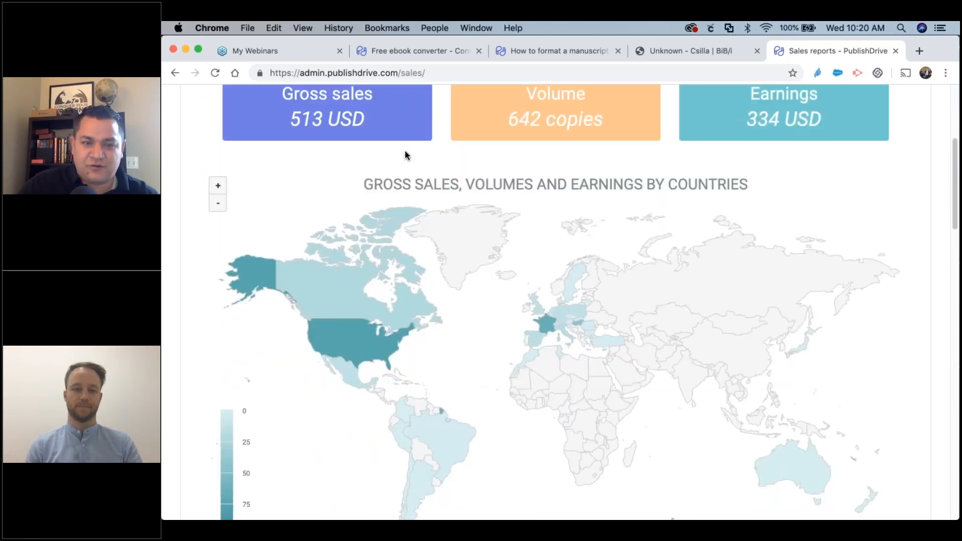
scroll(444, 352, "down", 1)
mouse_move(338, 282)
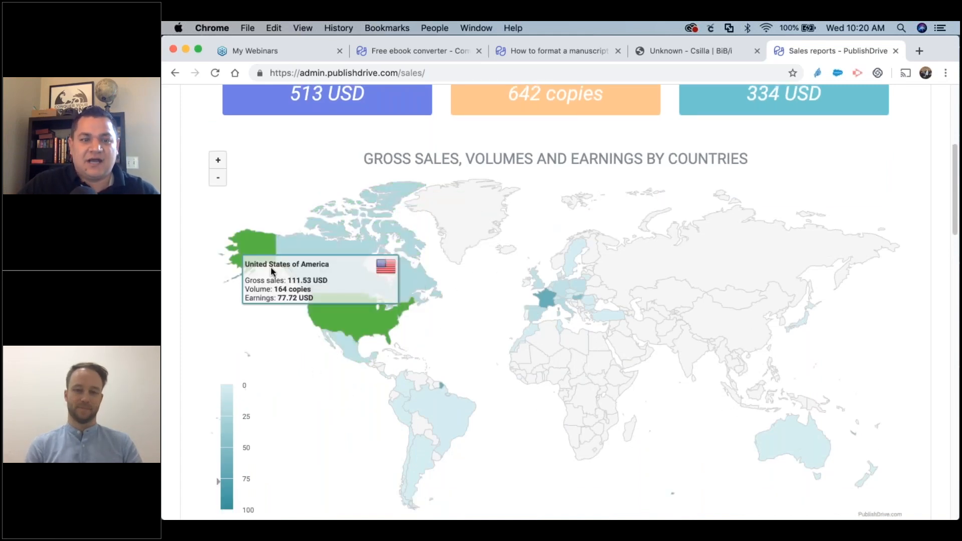
mouse_move(443, 411)
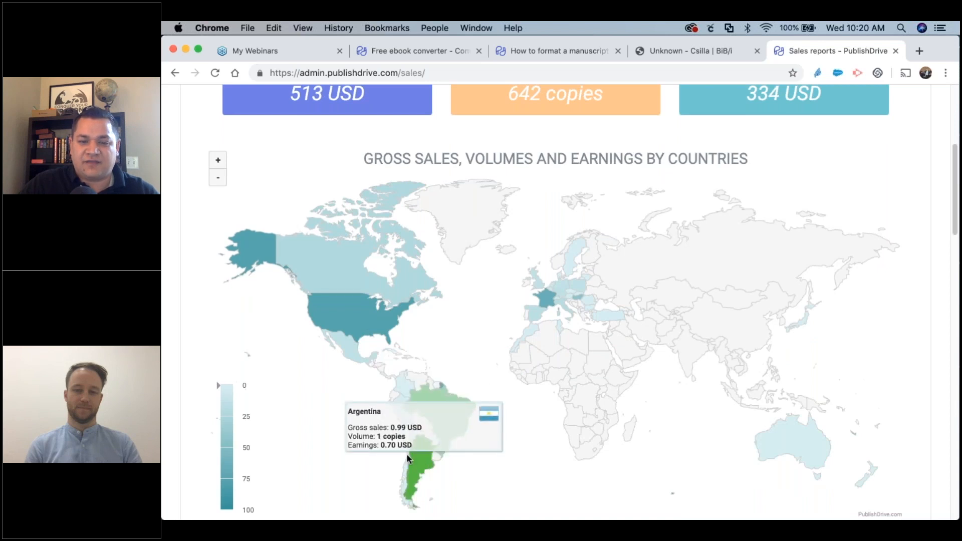
mouse_move(539, 305)
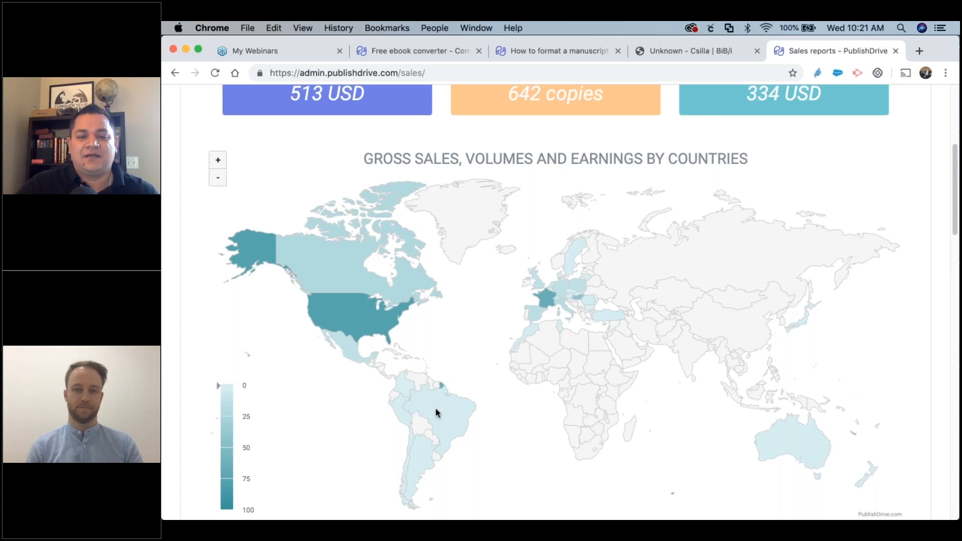
scroll(435, 408, "up", 5)
Switch back to the daily chart and review the Best Performing Titles table.
left_click(239, 245)
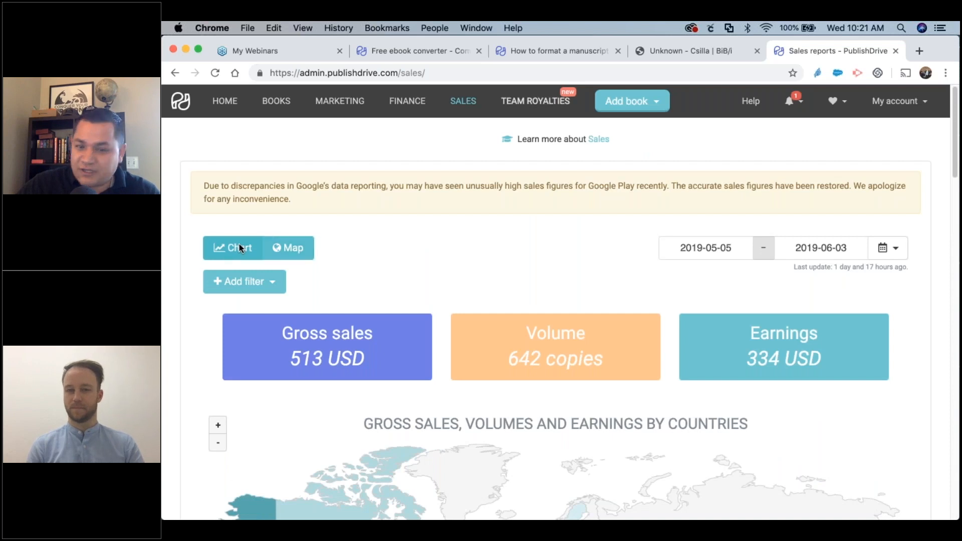
scroll(440, 276, "down", 2)
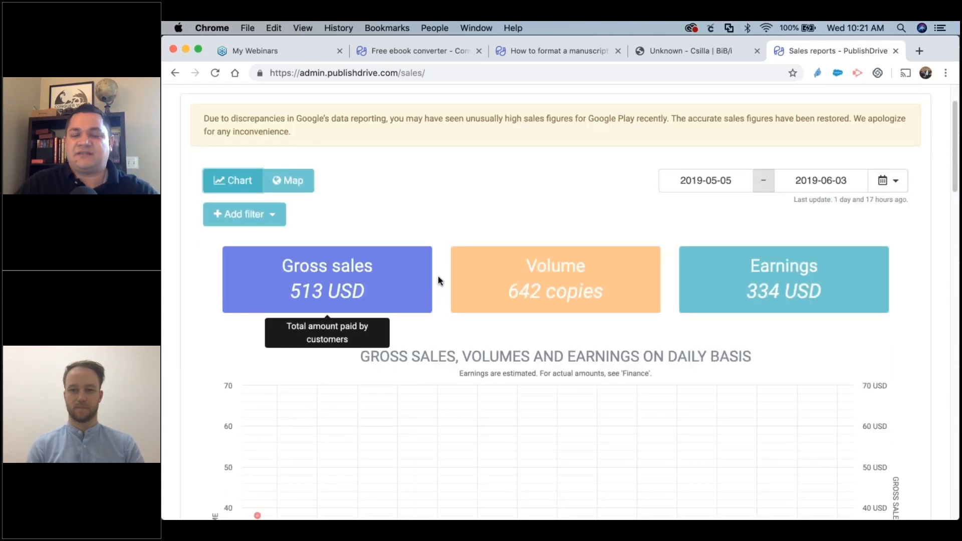
scroll(439, 281, "down", 3)
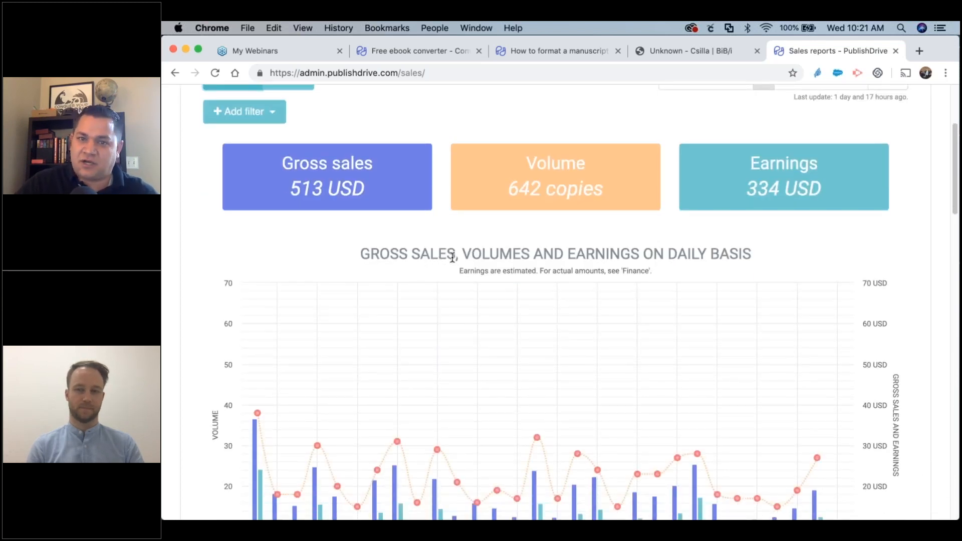
scroll(455, 254, "down", 2)
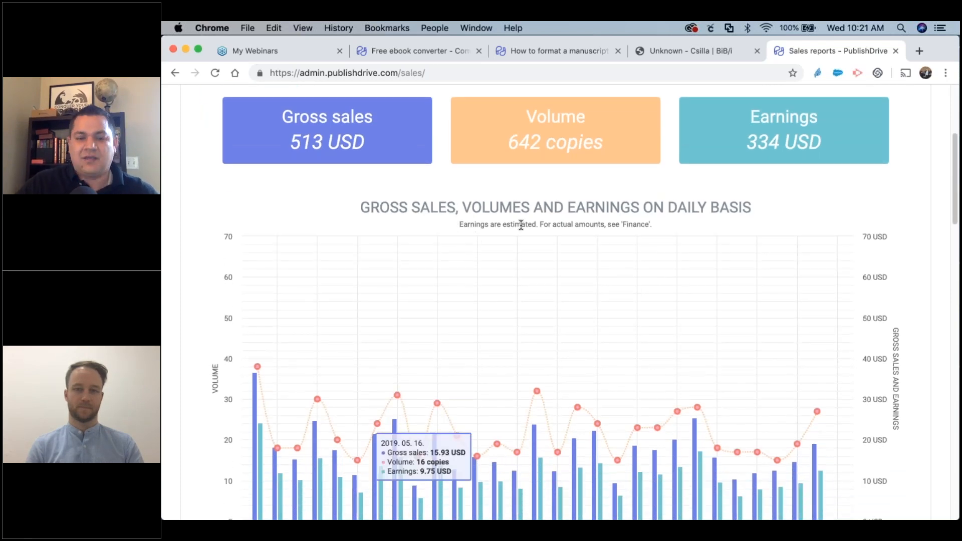
scroll(444, 256, "up", 5)
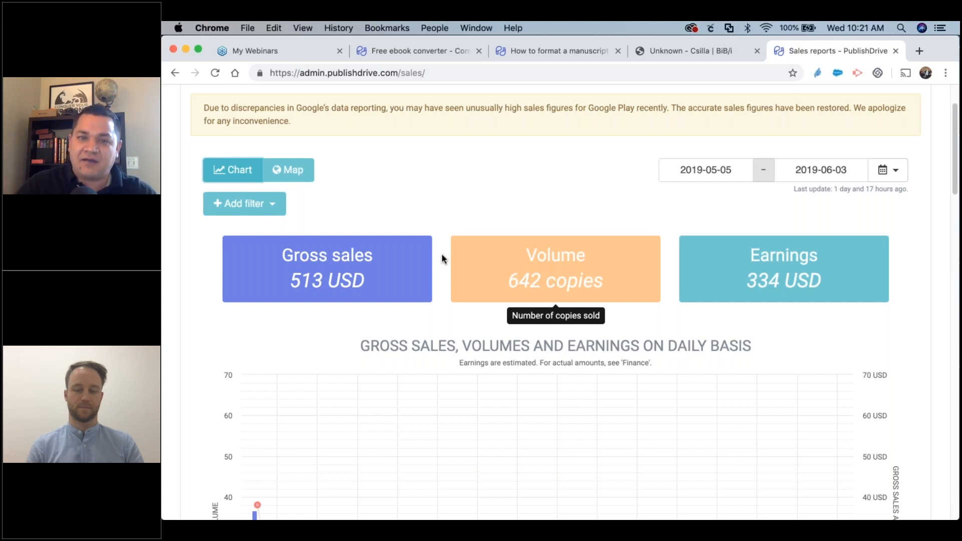
scroll(490, 283, "down", 15)
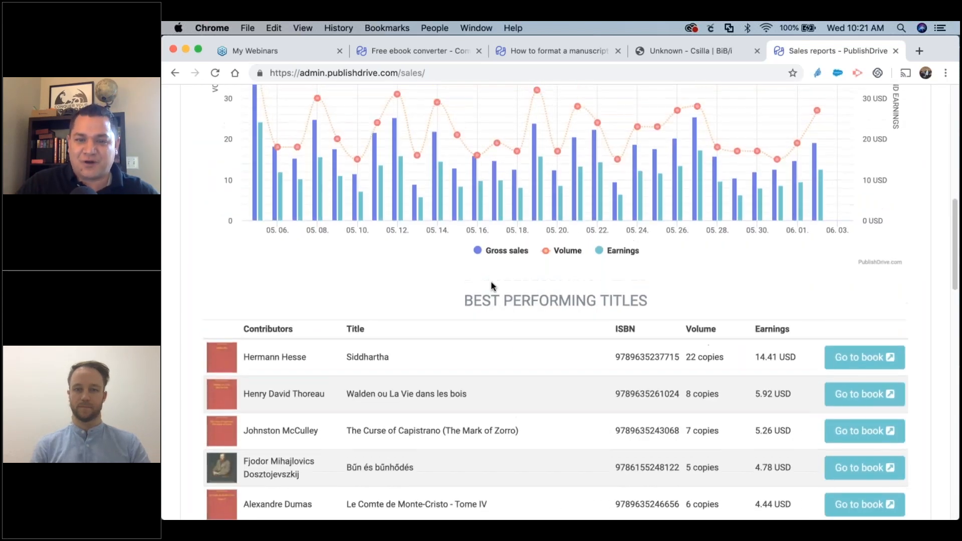
scroll(490, 283, "down", 2)
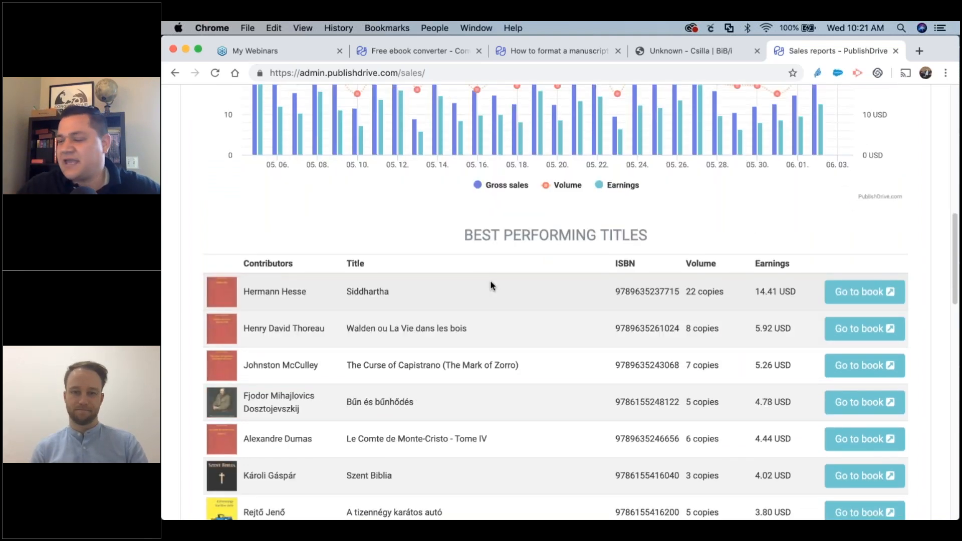
scroll(490, 282, "down", 3)
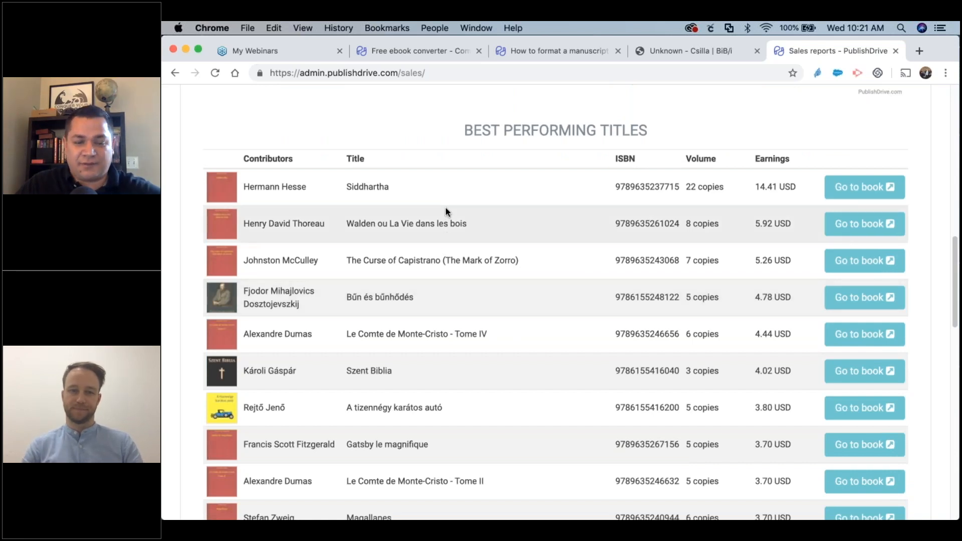
scroll(459, 253, "down", 7)
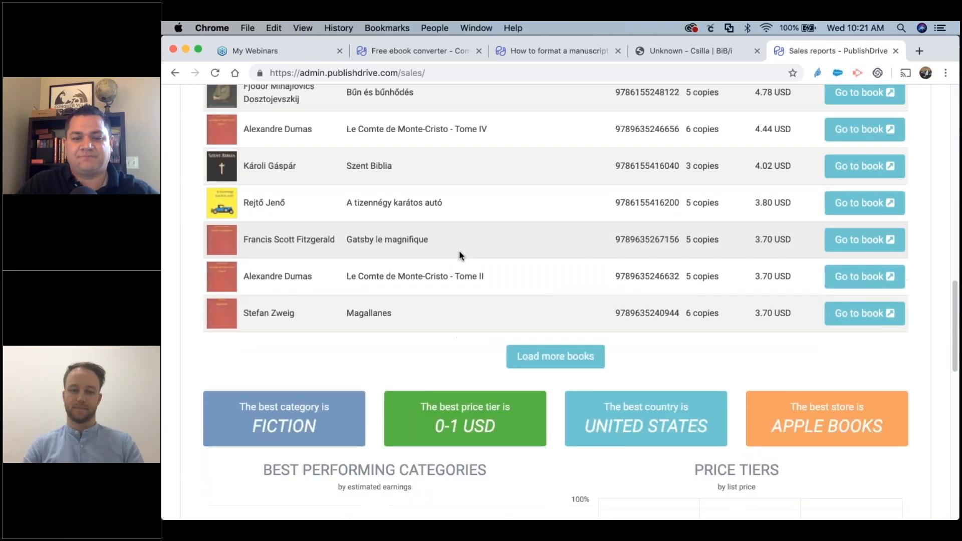
scroll(501, 310, "down", 3)
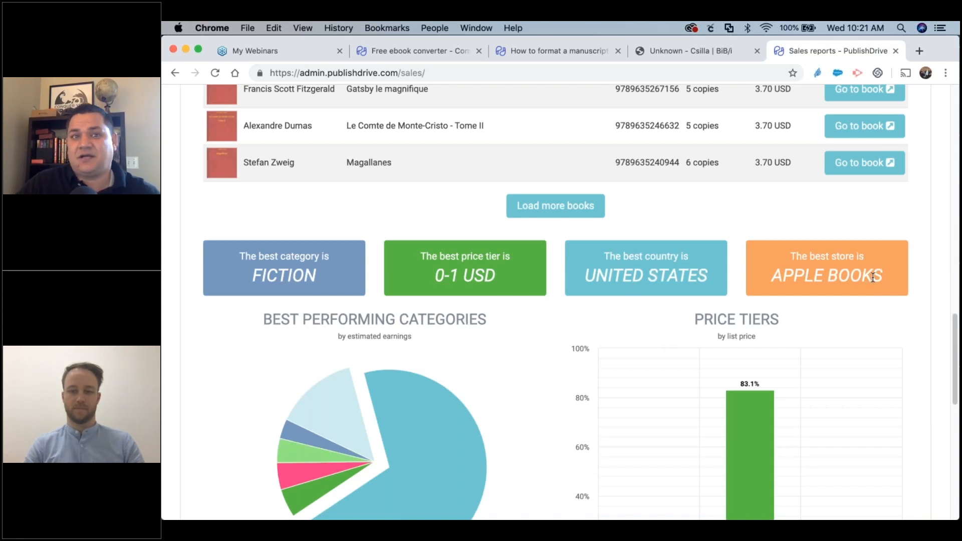
scroll(599, 377, "down", 5)
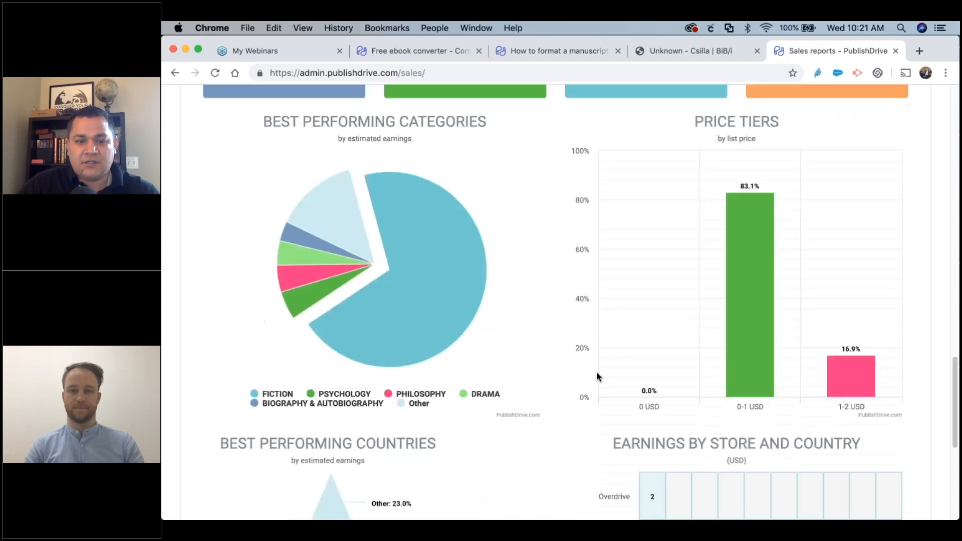
Inspect the Best Performing Categories pie slices, with Fiction leading at 69.8% of earnings.
mouse_move(364, 167)
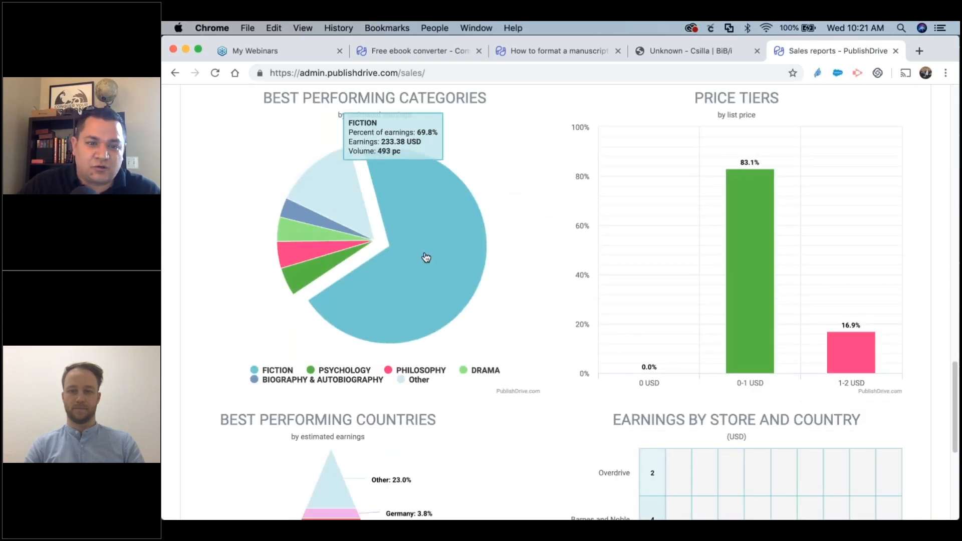
mouse_move(309, 289)
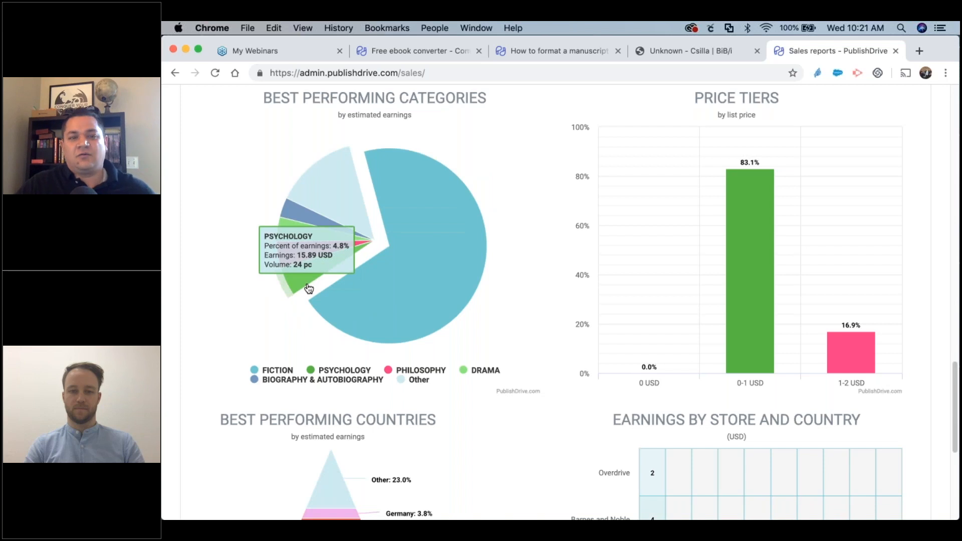
mouse_move(353, 304)
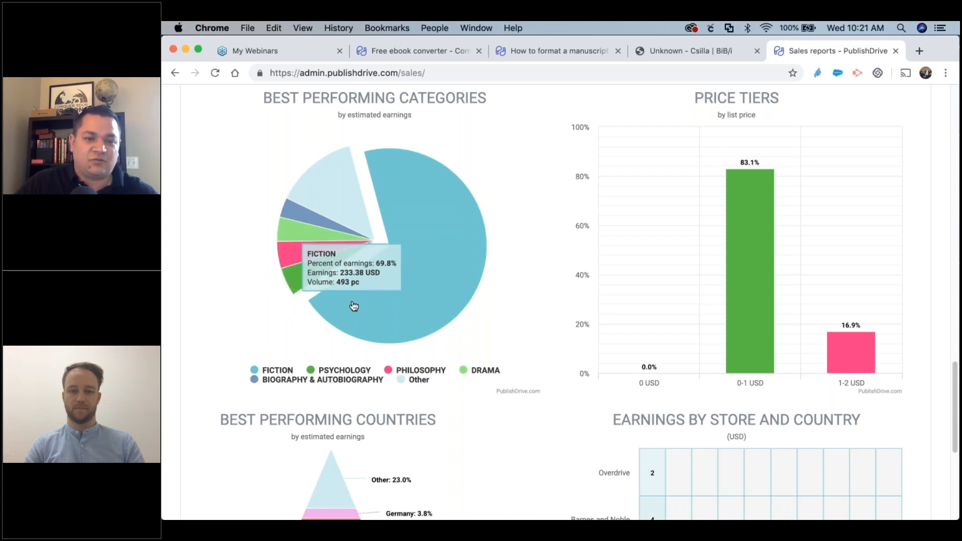
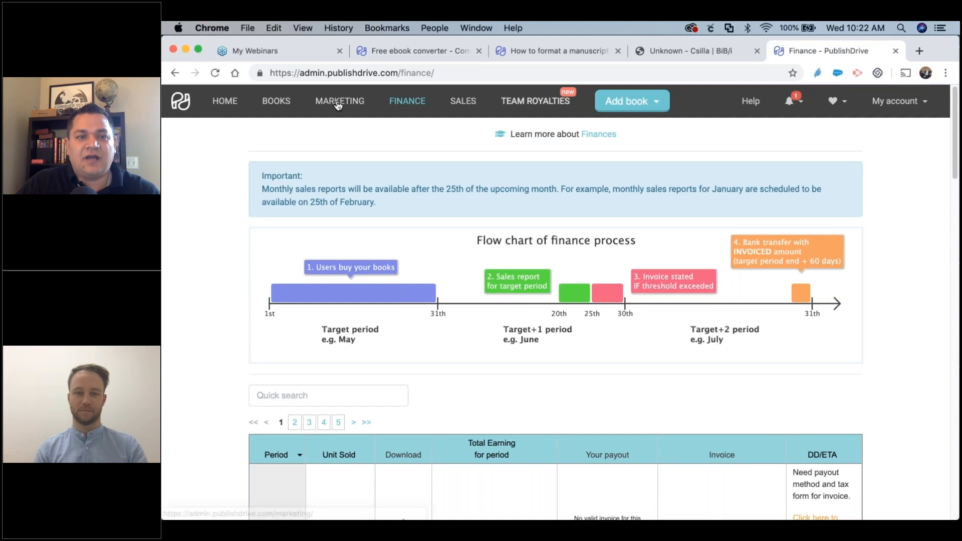
Open the Marketing page and scroll through its paid and free promotion options.
left_click(338, 103)
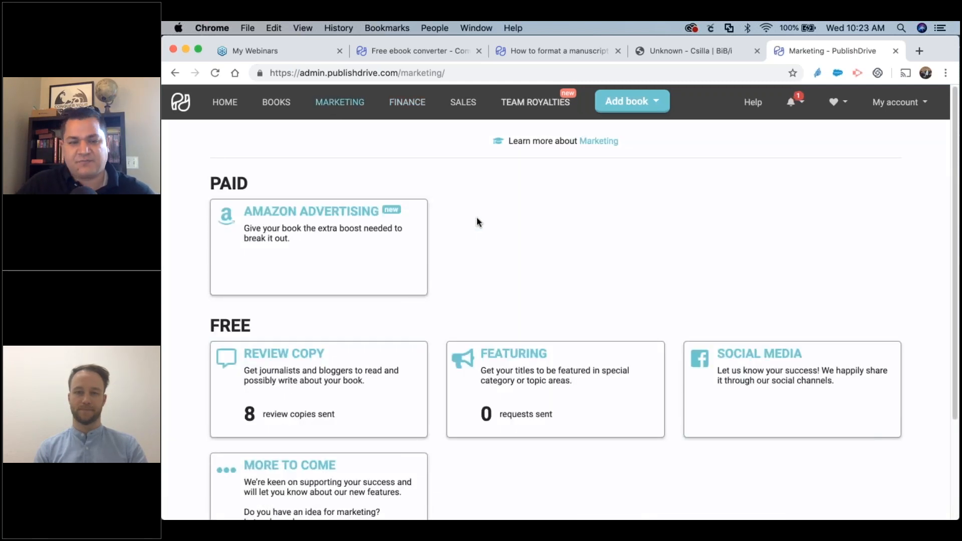
scroll(476, 218, "down", 1)
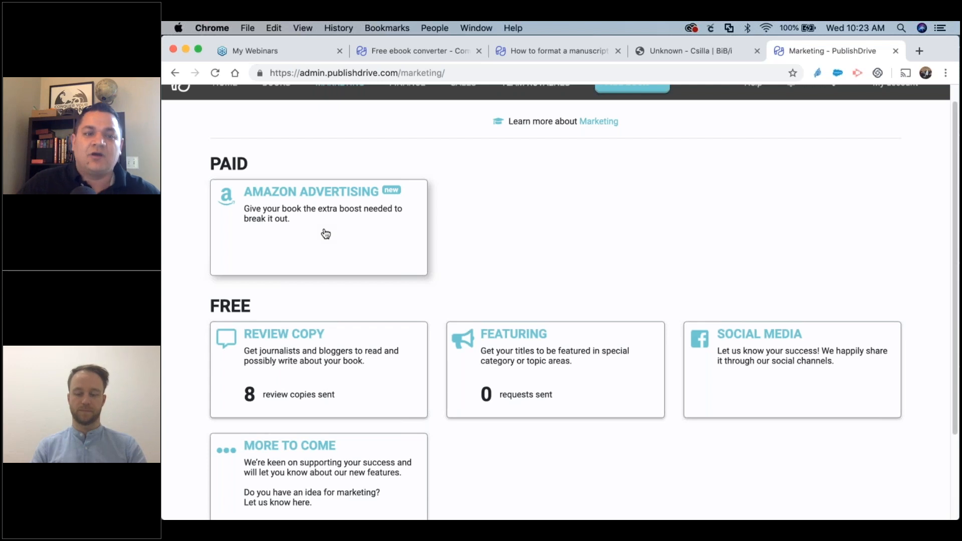
left_click(326, 234)
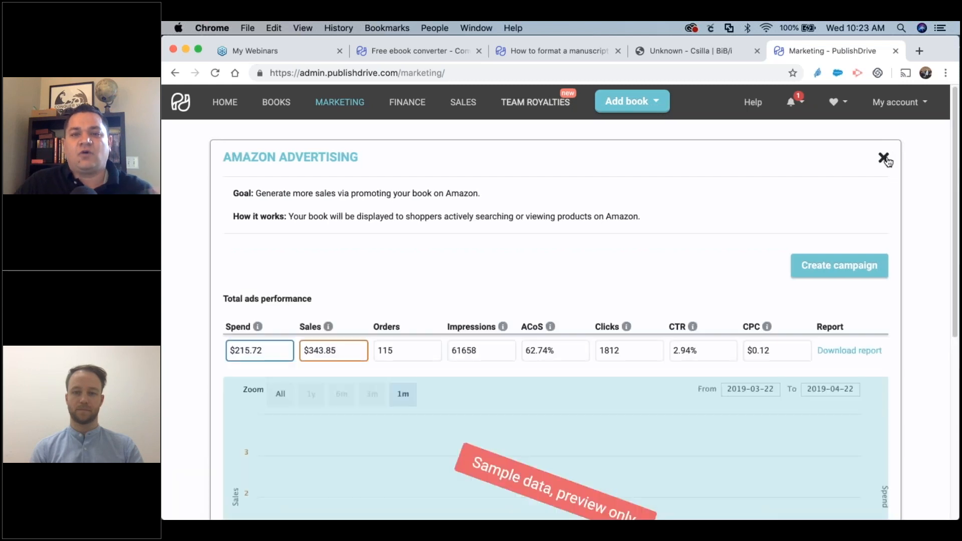
left_click(883, 158)
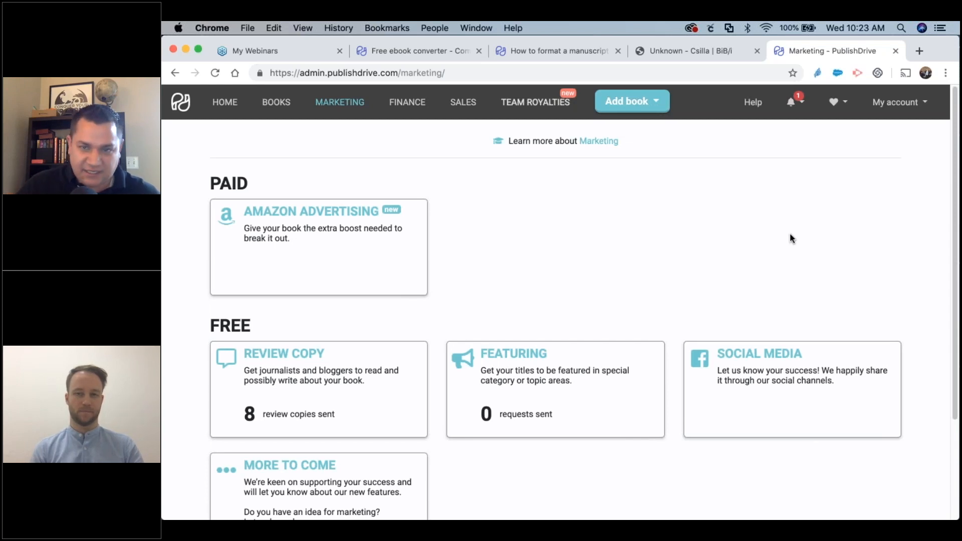
scroll(579, 272, "down", 1)
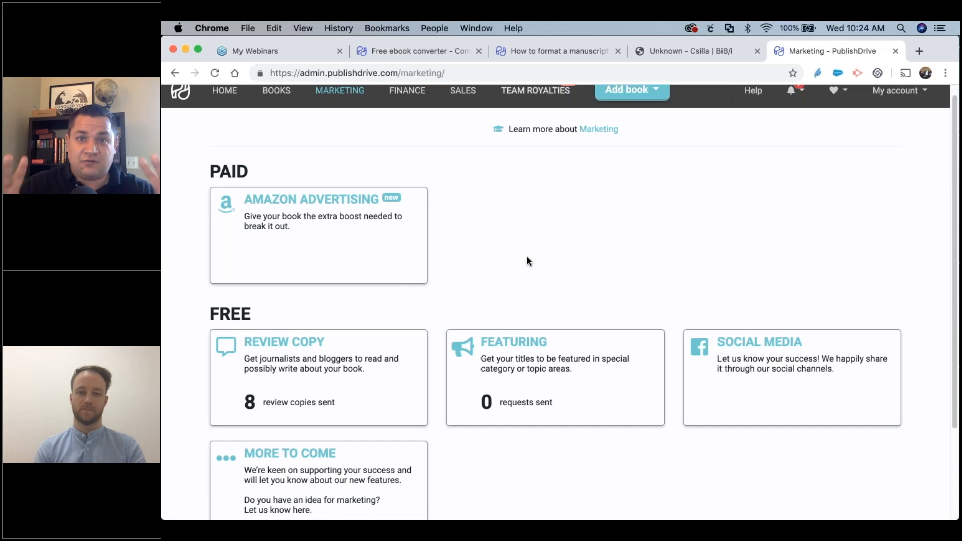
scroll(527, 261, "down", 3)
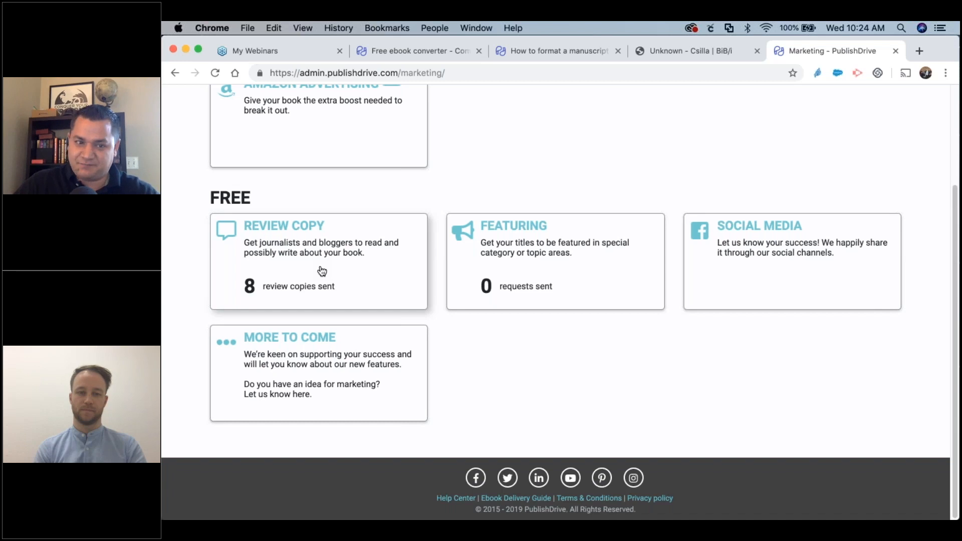
left_click(321, 271)
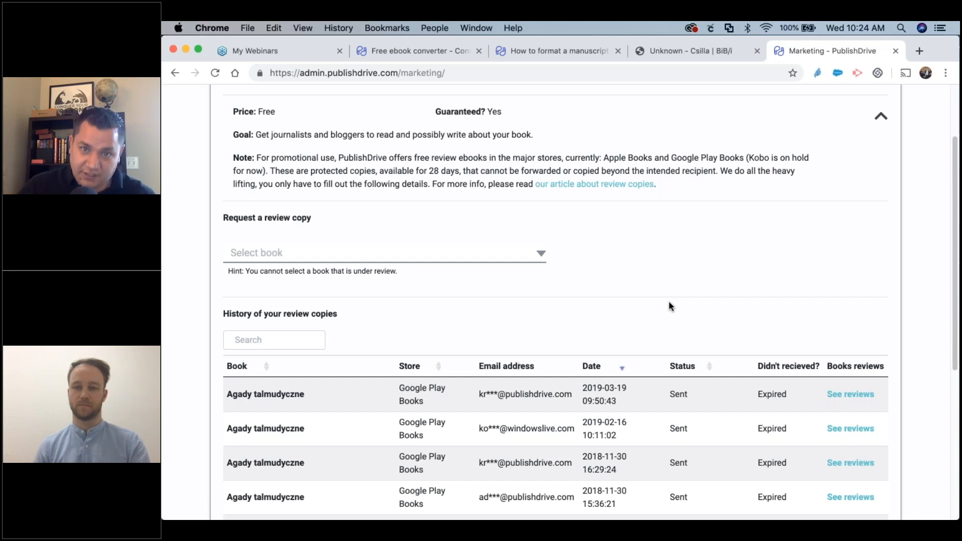
scroll(667, 305, "up", 3)
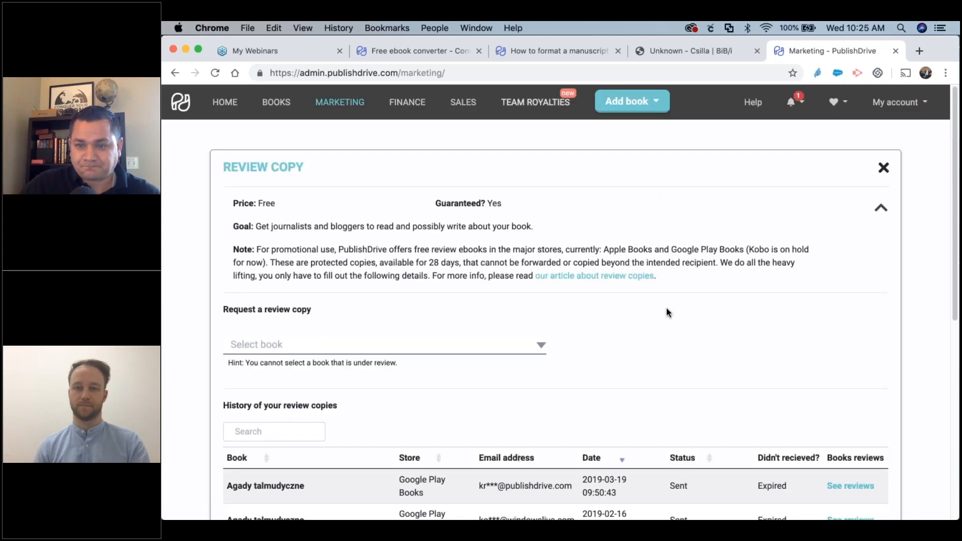
left_click(885, 168)
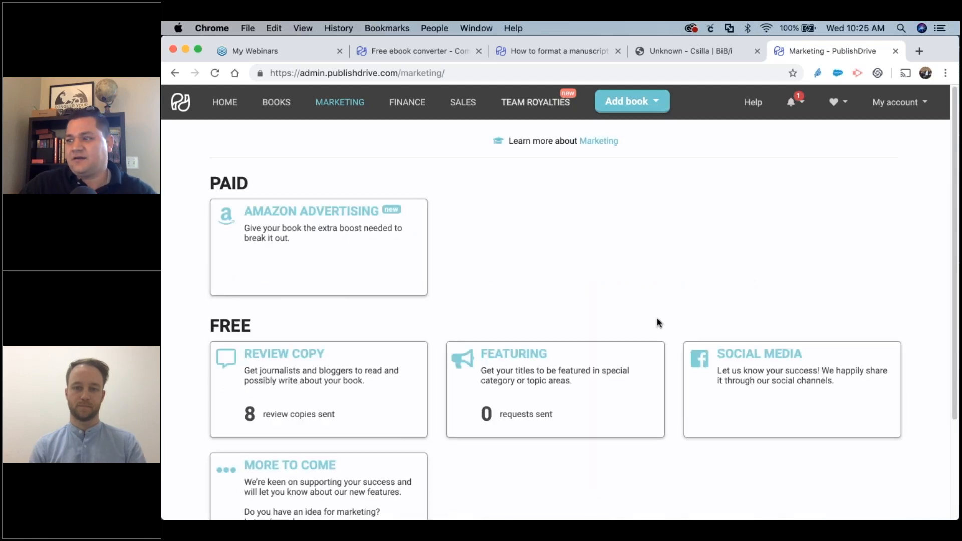
scroll(772, 379, "down", 1)
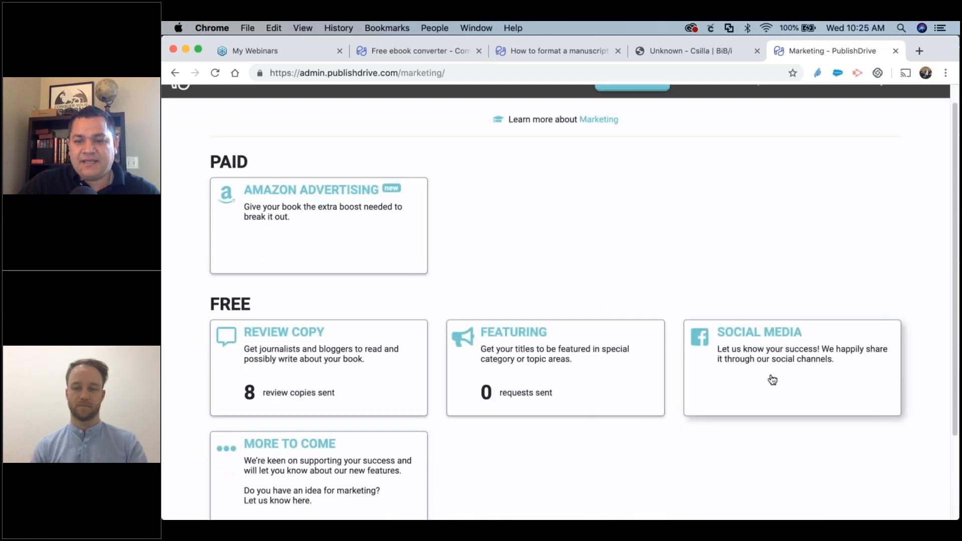
left_click(772, 379)
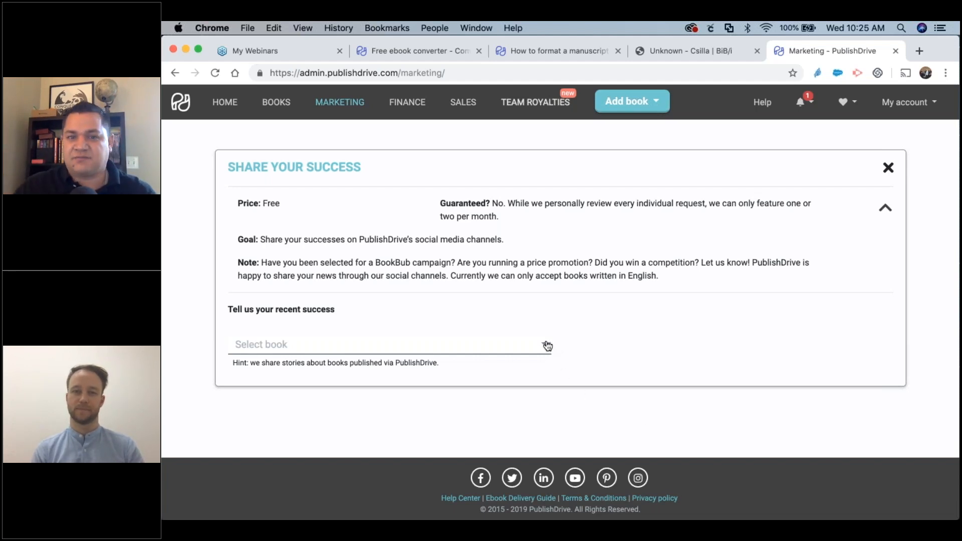
left_click(889, 169)
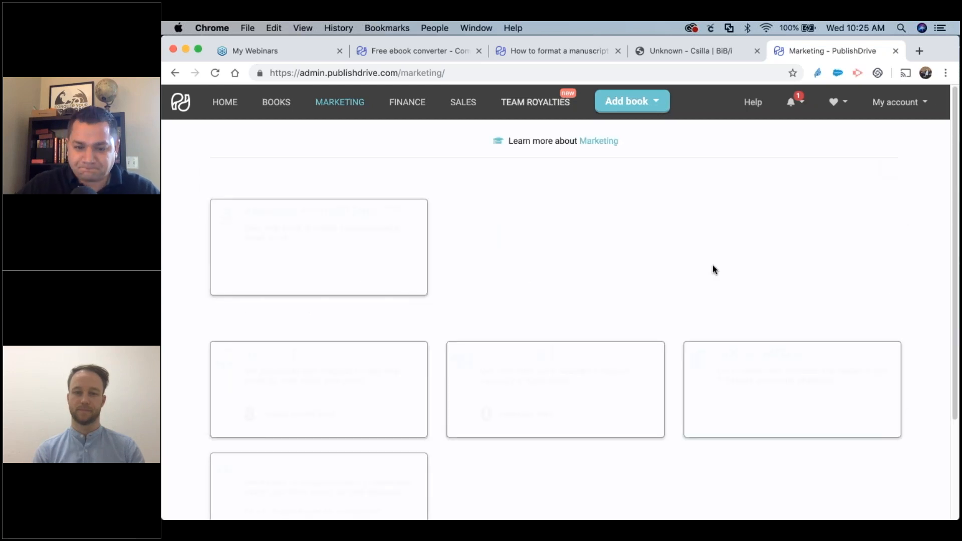
scroll(706, 263, "down", 2)
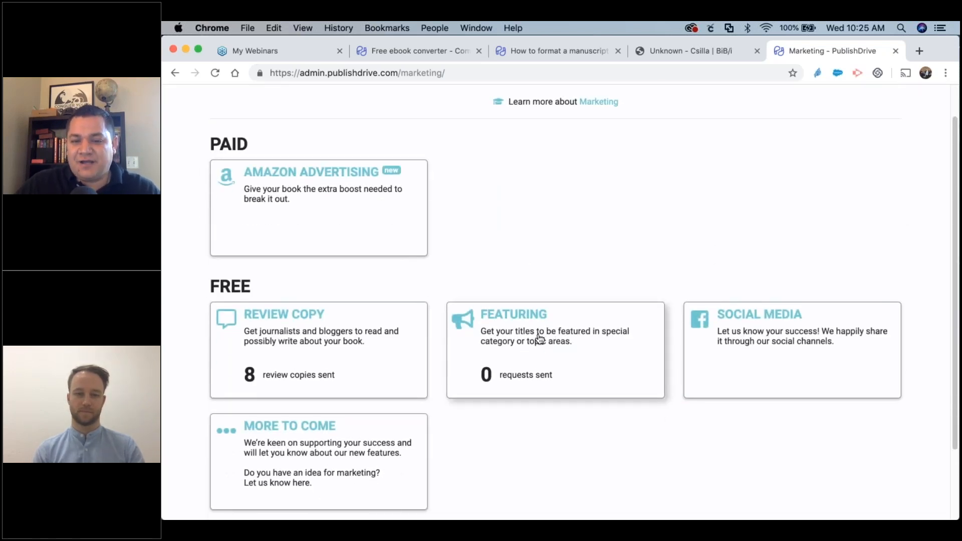
left_click(540, 338)
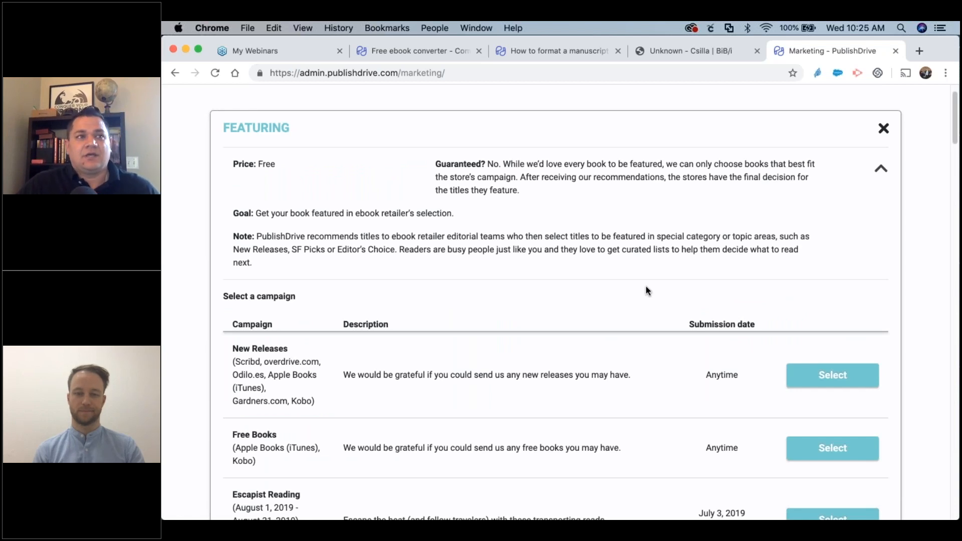
scroll(646, 290, "down", 3)
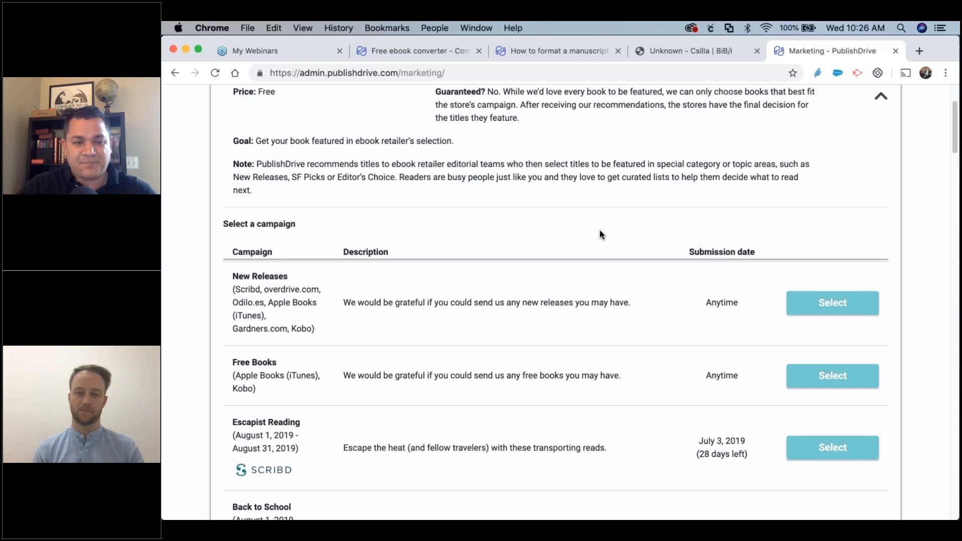
scroll(600, 229, "down", 3)
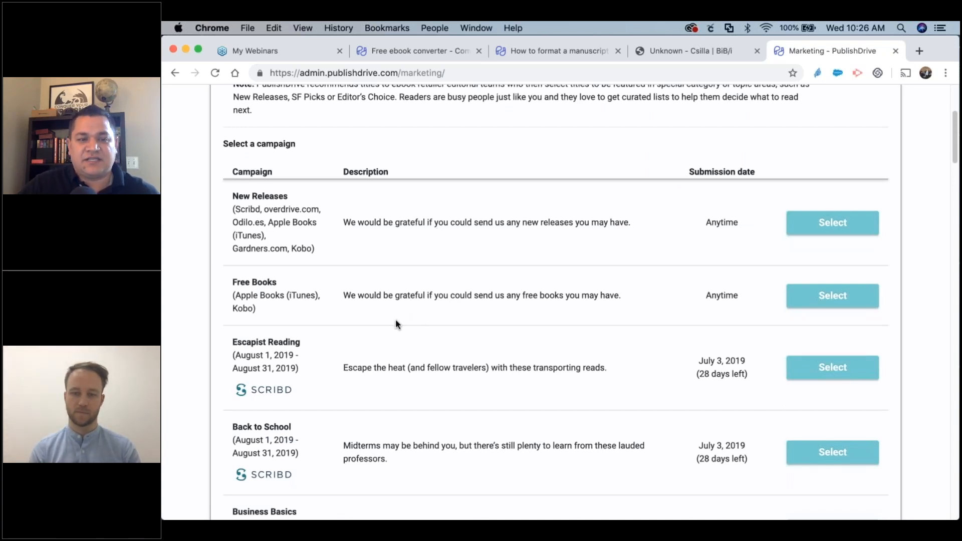
scroll(396, 320, "down", 5)
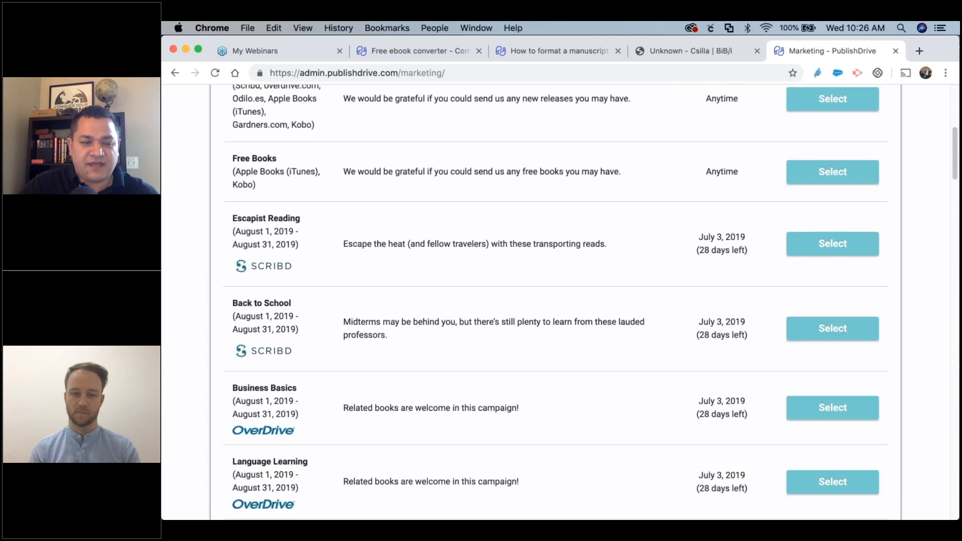
scroll(393, 322, "down", 3)
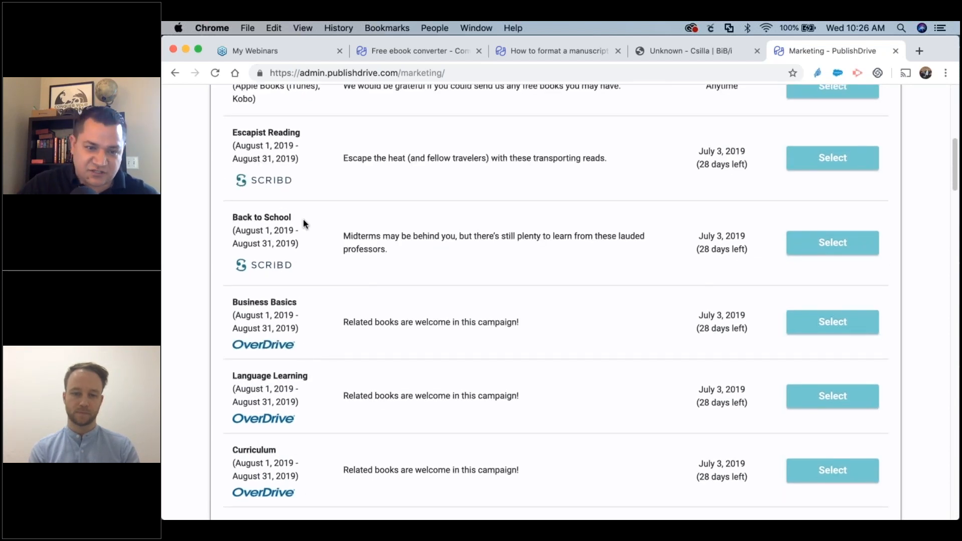
scroll(346, 250, "down", 8)
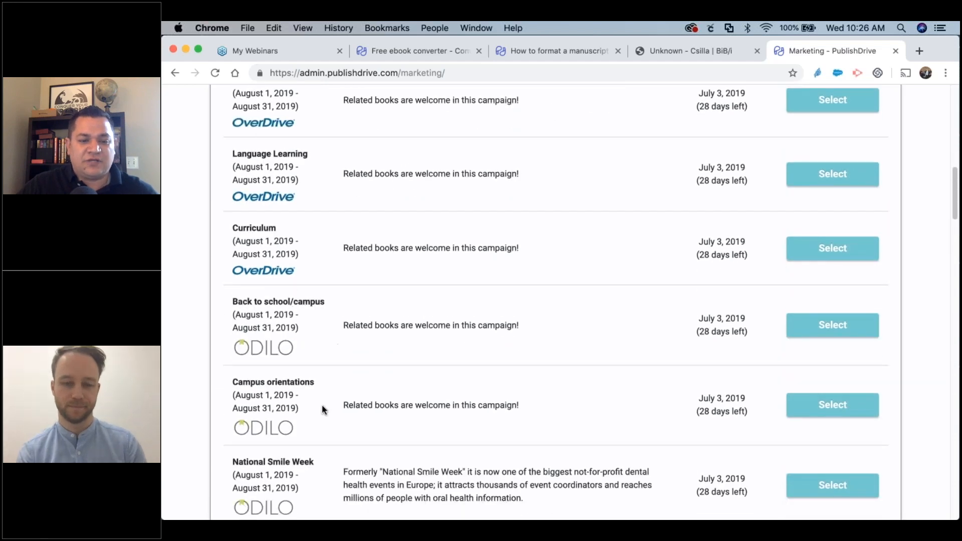
scroll(357, 410, "up", 15)
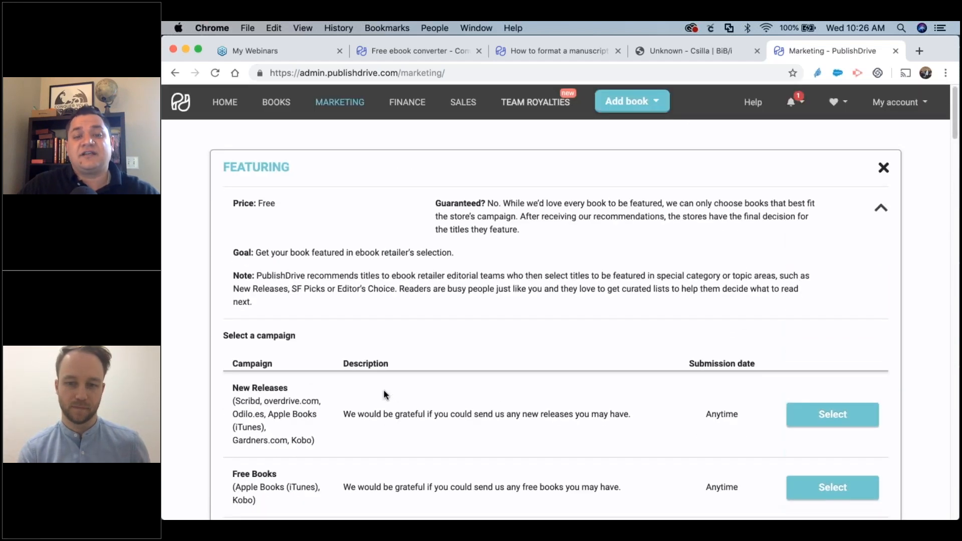
scroll(384, 393, "down", 20)
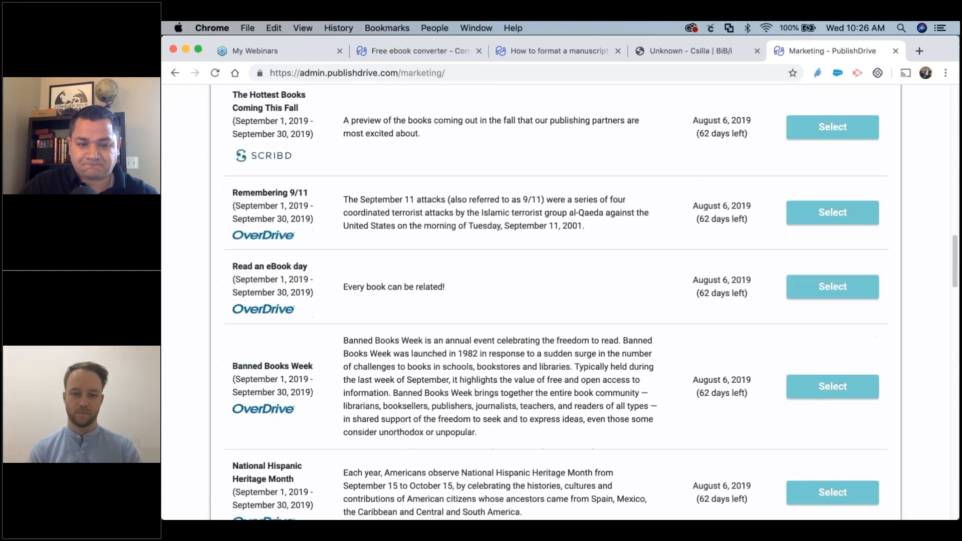
scroll(551, 301, "down", 3)
scroll(551, 301, "up", 20)
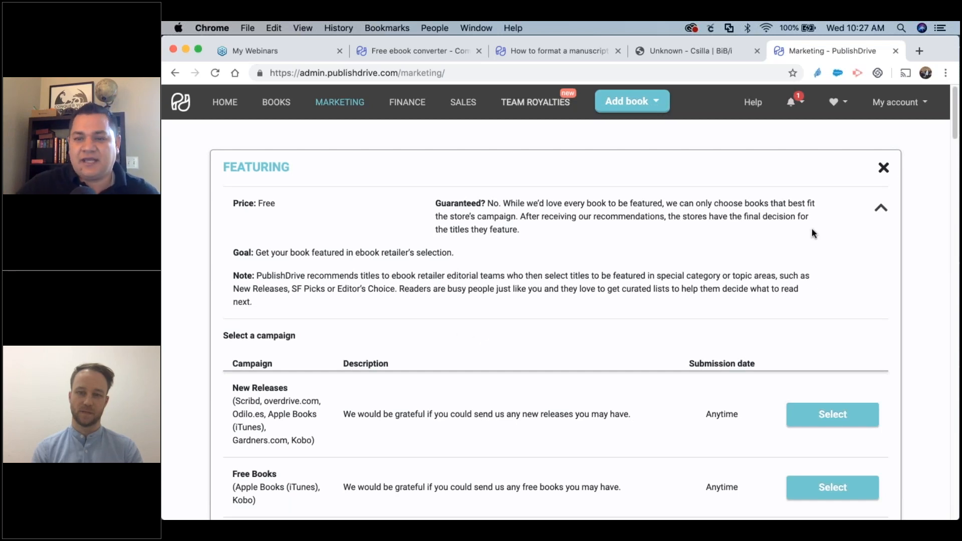
Close the Featuring panel to return to the Marketing overview.
left_click(885, 169)
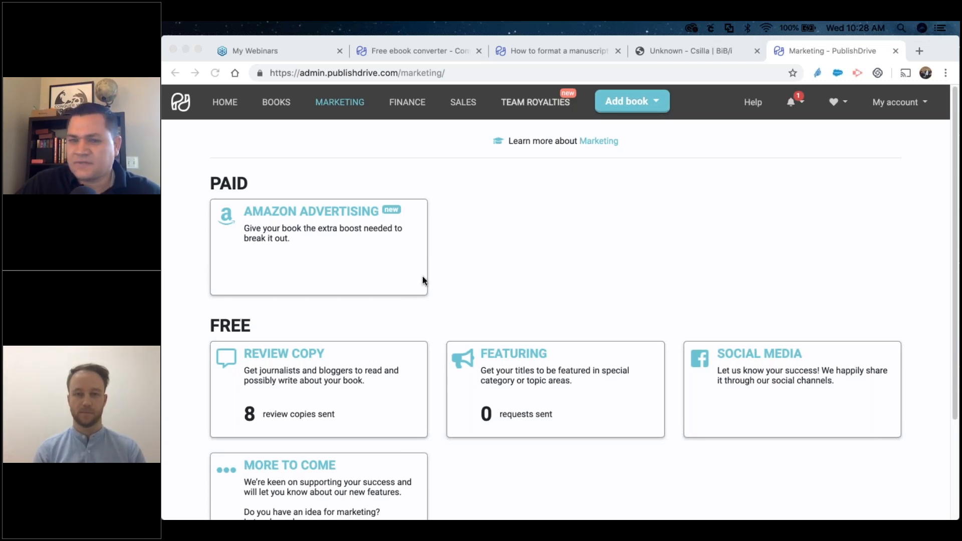
Go to Team Royalties to see the account's pending and active co-author teams.
left_click(518, 101)
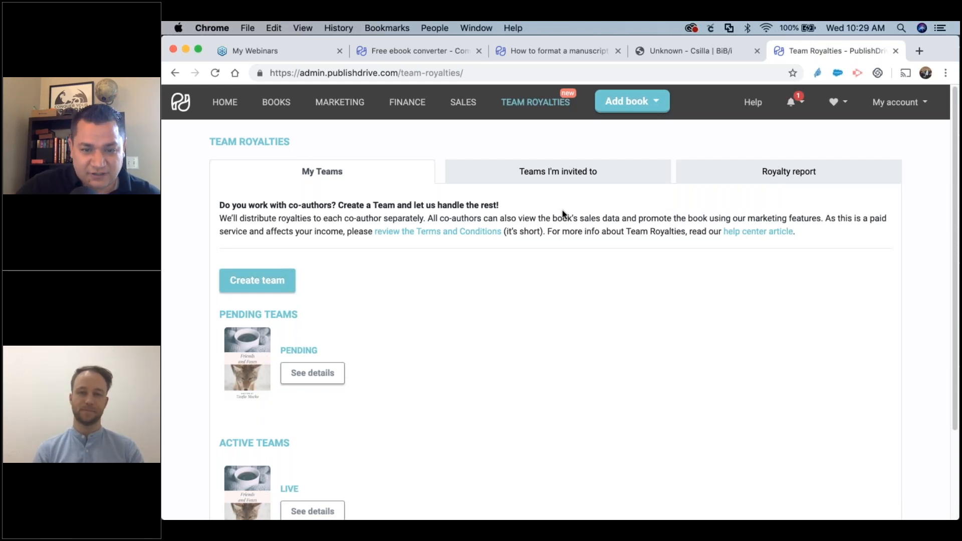
Scroll through the My Teams list, then switch to the Sales reports page.
scroll(549, 271, "down", 3)
scroll(549, 274, "up", 1)
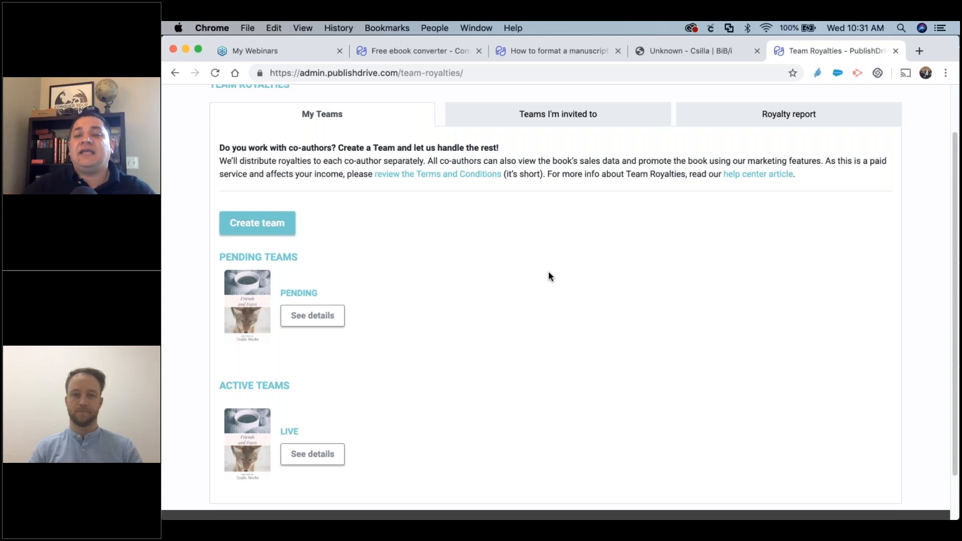
scroll(548, 273, "up", 1)
scroll(550, 278, "up", 2)
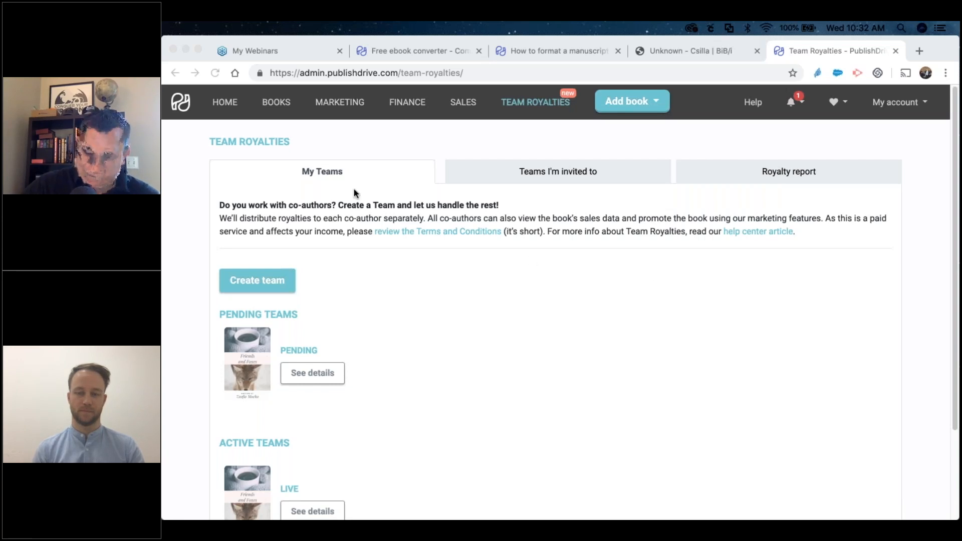
left_click(463, 102)
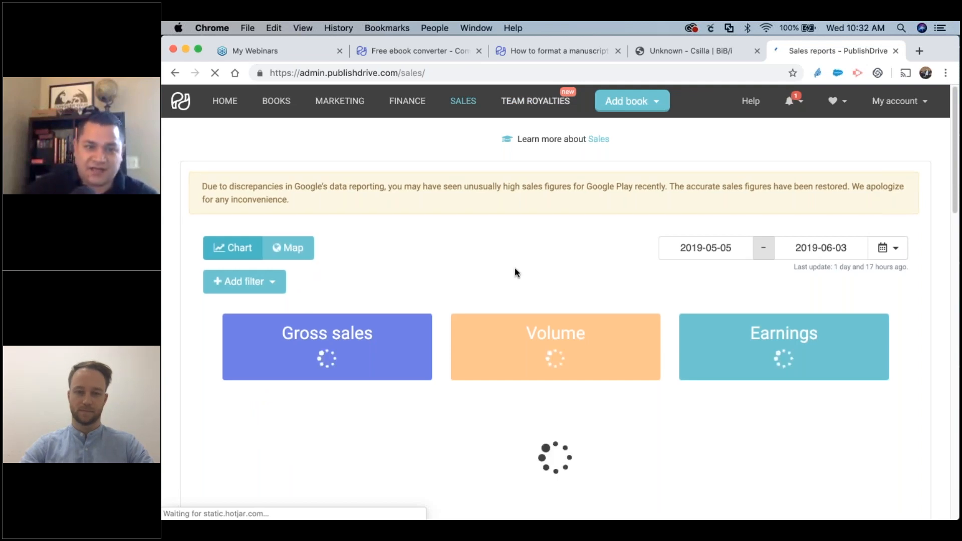
scroll(390, 239, "down", 2)
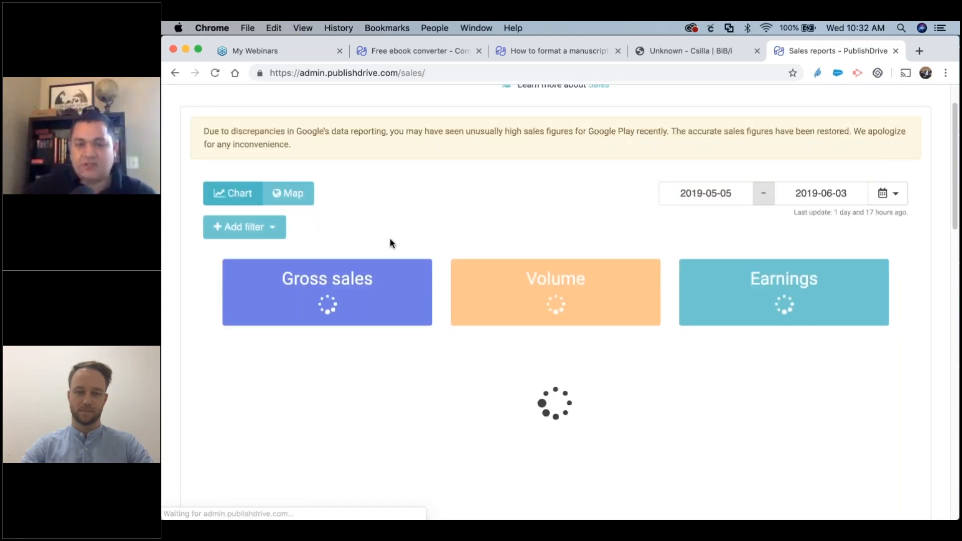
left_click(290, 194)
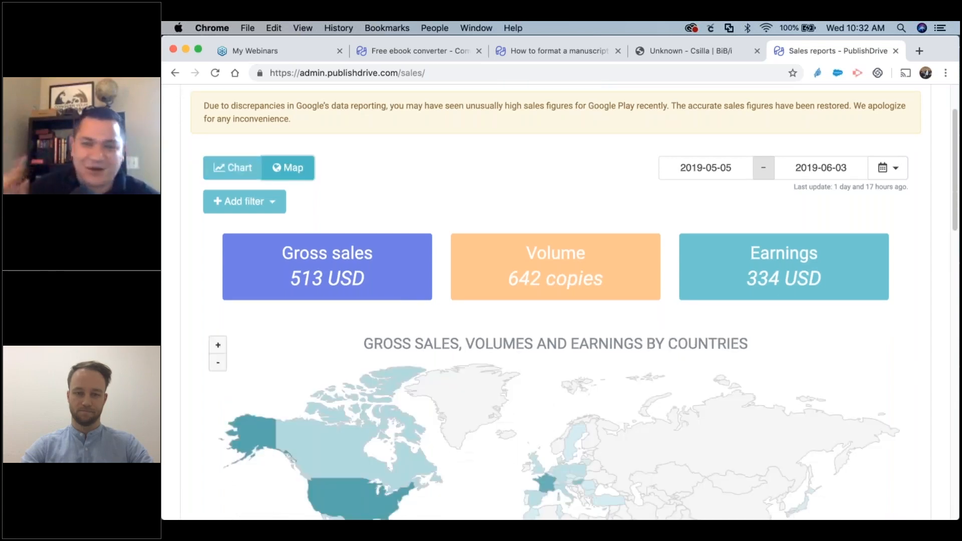
scroll(332, 413, "down", 3)
mouse_move(333, 413)
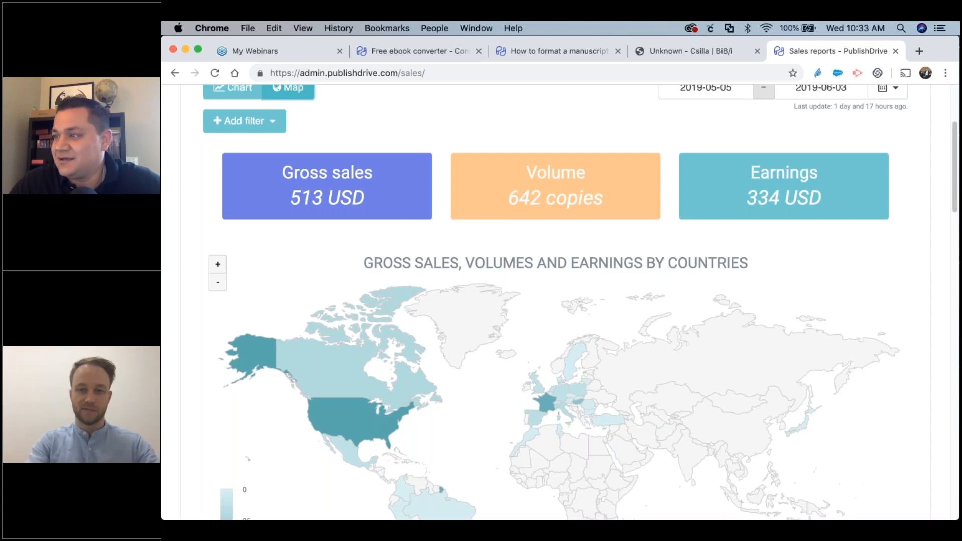
key("super+Tab")
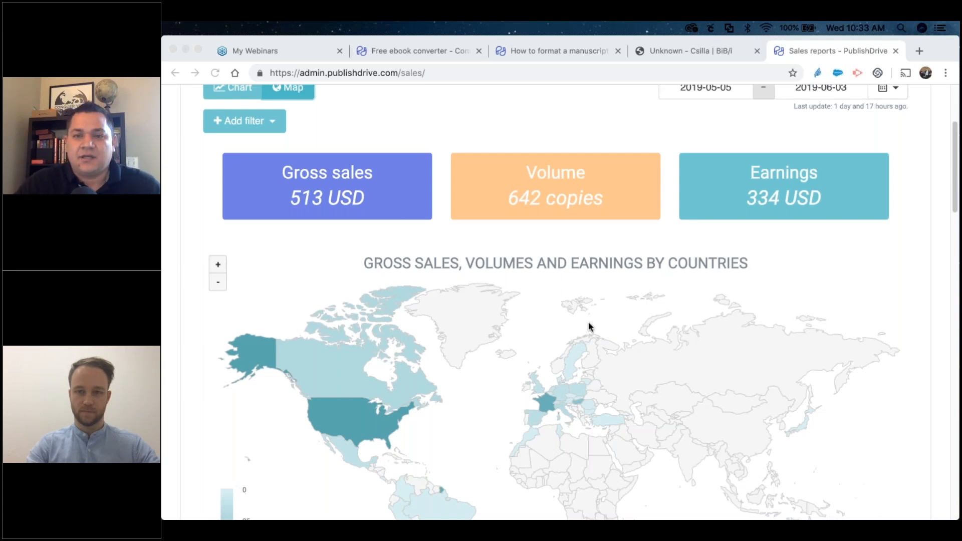
scroll(588, 321, "up", 4)
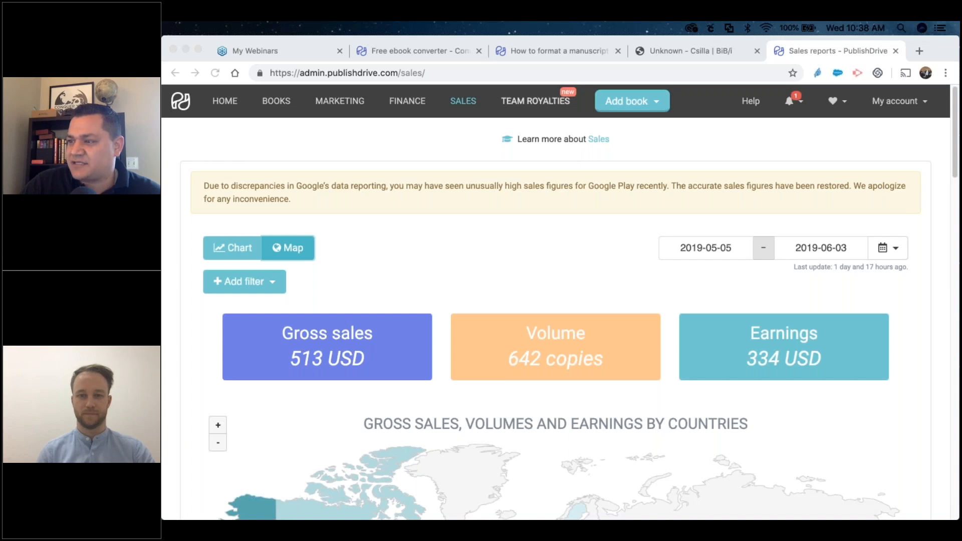
Go to My account > Users and bring up the Invite user dialog.
left_click(891, 100)
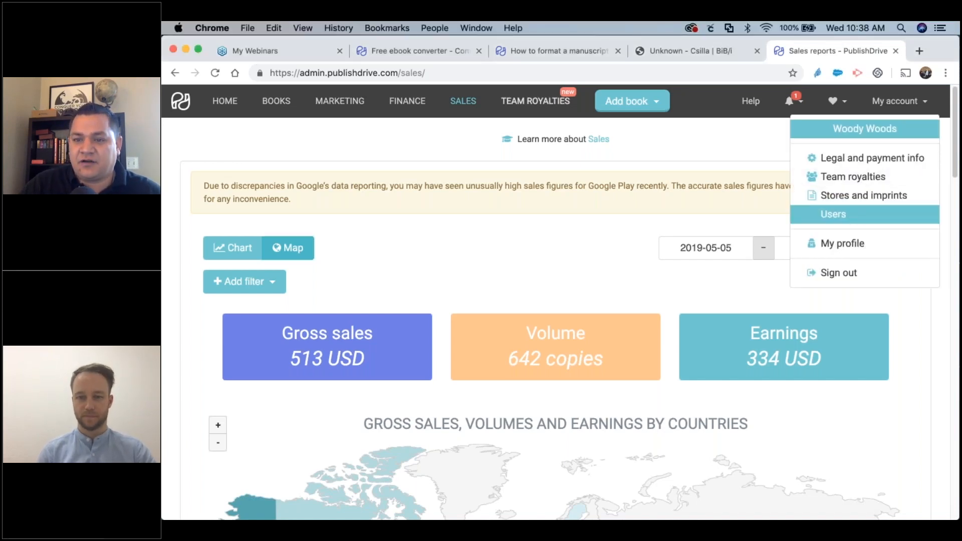
left_click(833, 214)
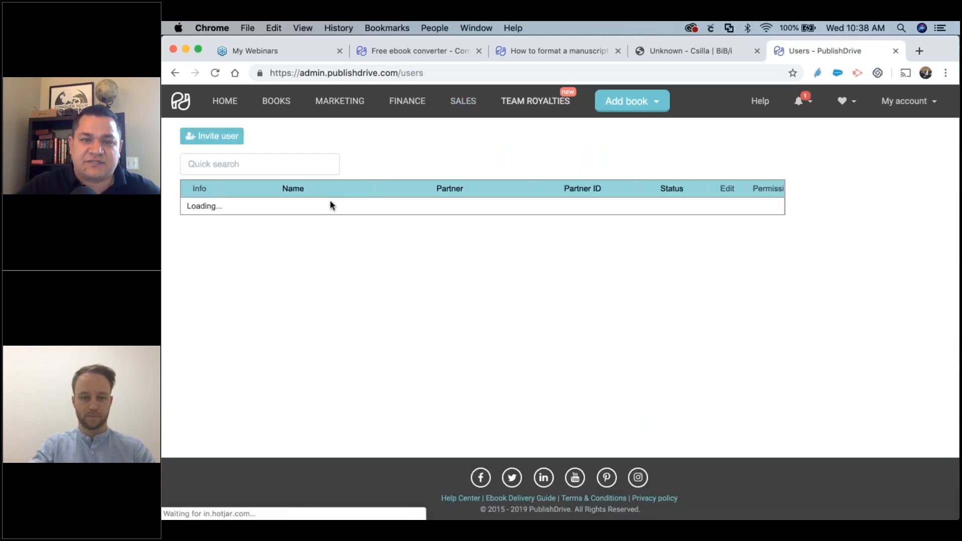
left_click(215, 135)
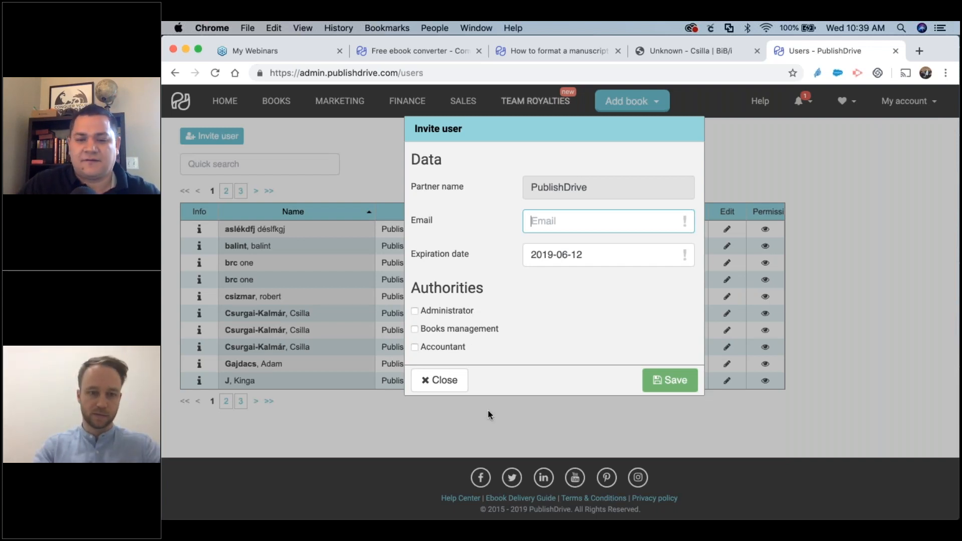
Cancel the Invite user dialog without sending an invitation.
left_click(453, 383)
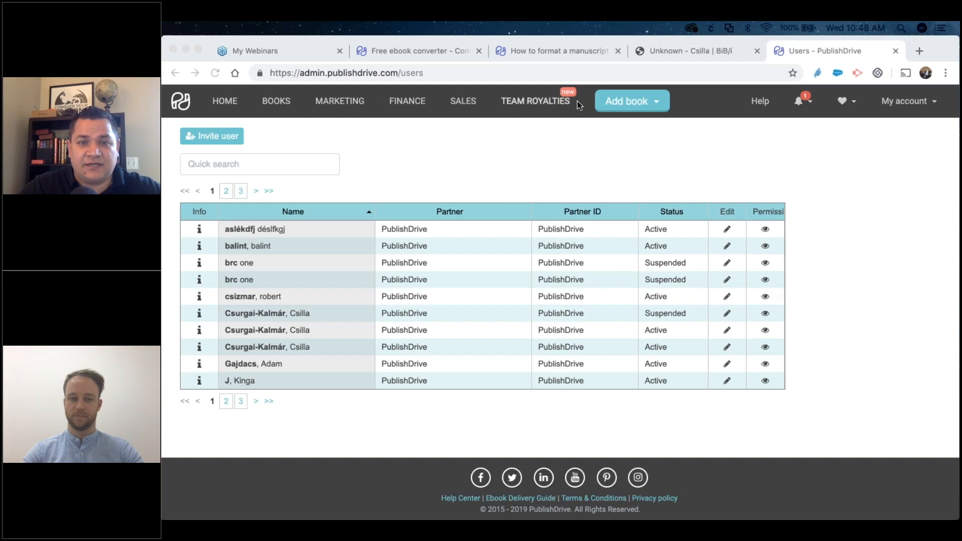
Start a single new book via Add book > Add one book and scroll down to Rights.
left_click(611, 97)
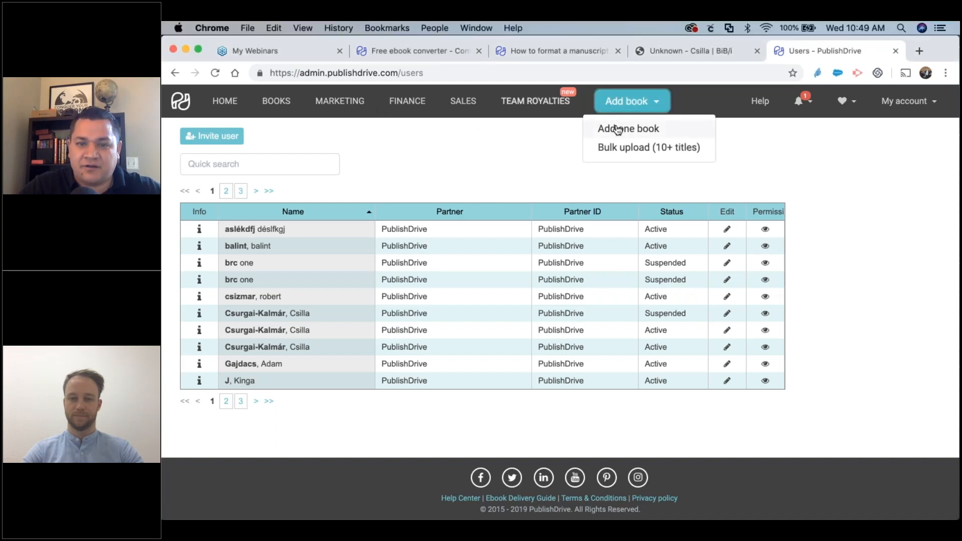
left_click(621, 128)
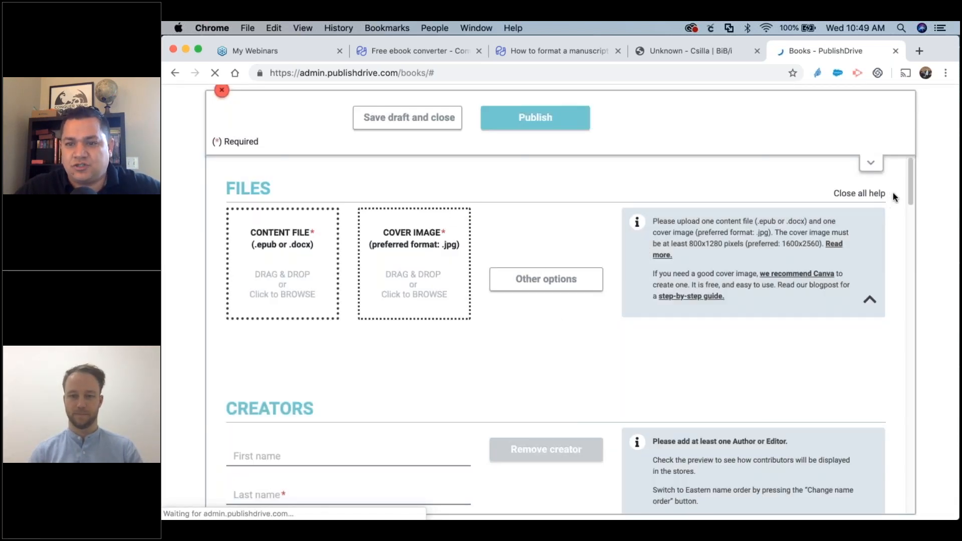
scroll(898, 200, "down", 10)
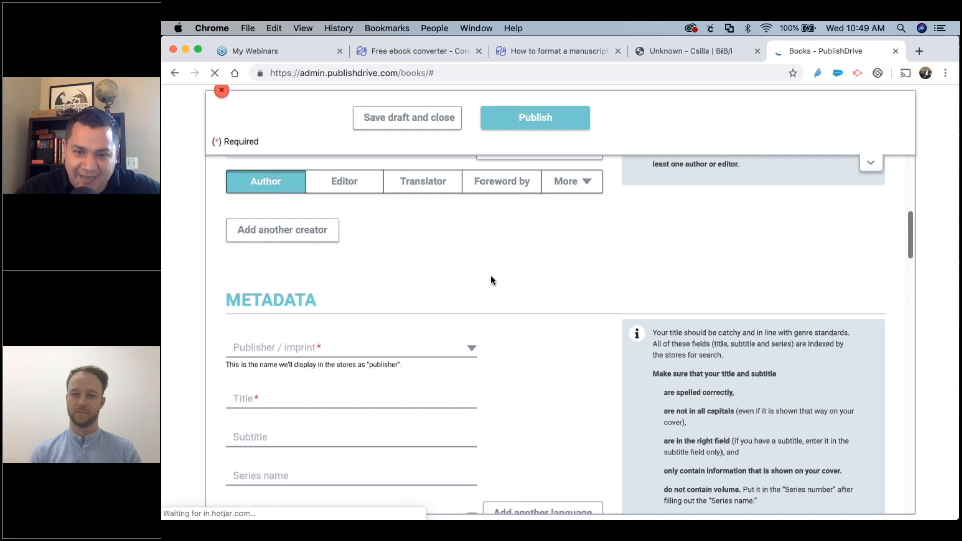
scroll(525, 270, "up", 1)
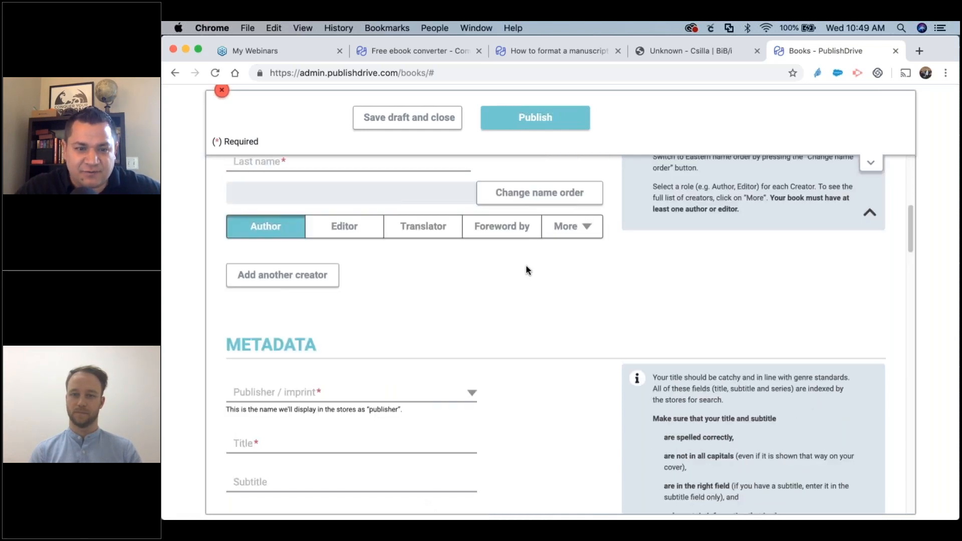
scroll(525, 271, "down", 15)
scroll(525, 271, "down", 8)
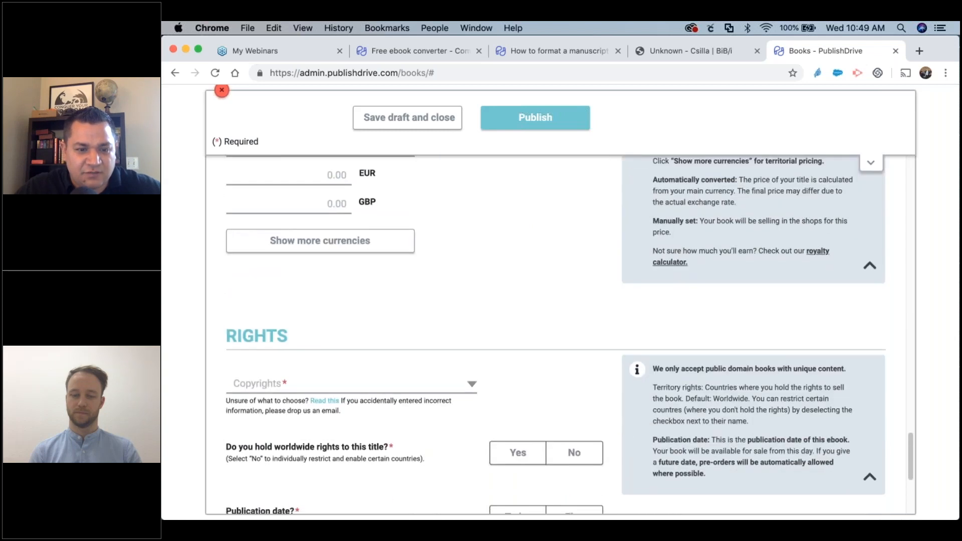
scroll(252, 234, "up", 2)
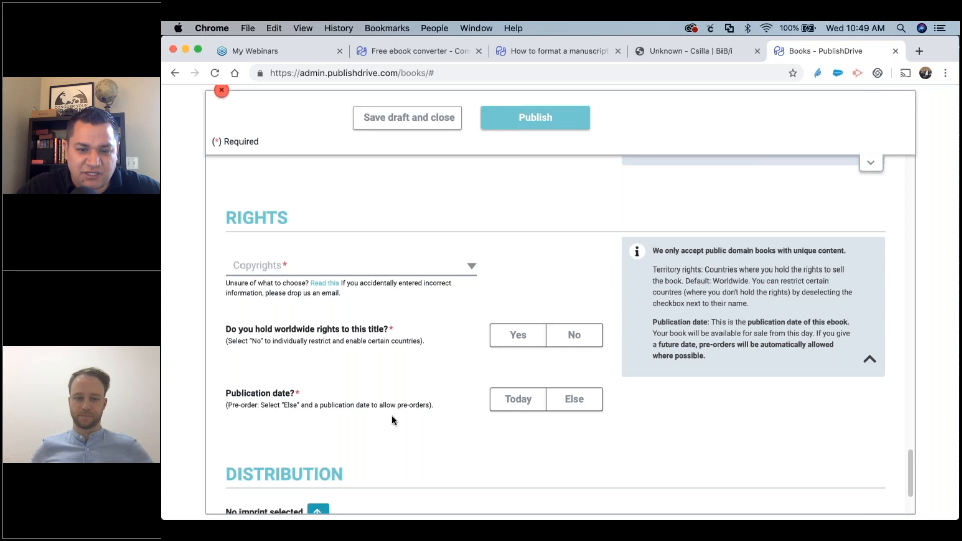
Change the publication date from Today to Else, revealing the date field and preview question.
left_click(519, 403)
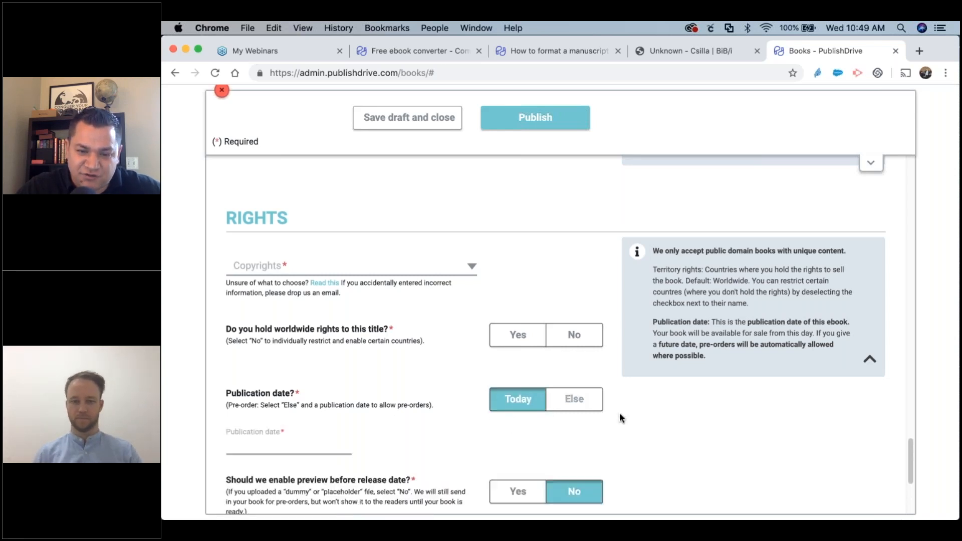
left_click(574, 400)
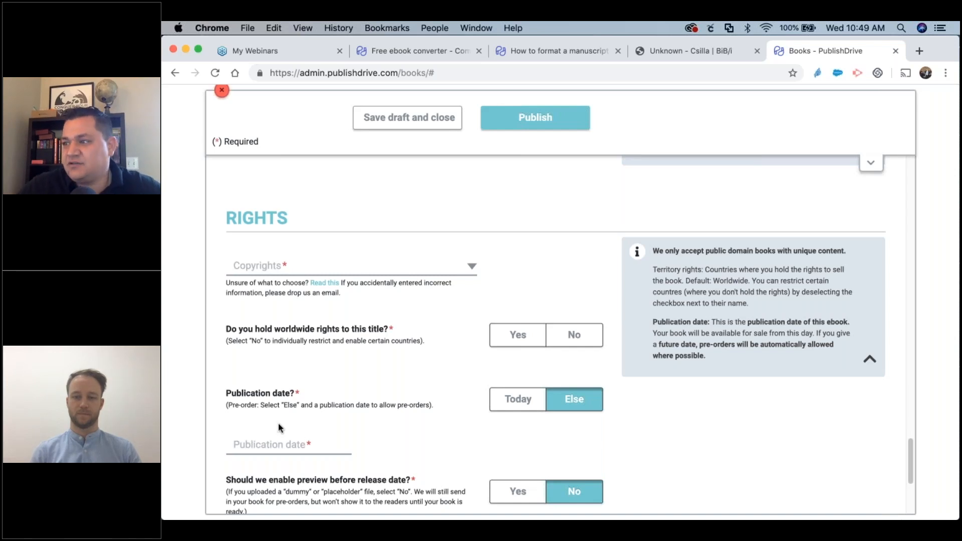
scroll(347, 407, "down", 4)
Set the book's Publisher / imprint to PublishDrive in the Metadata section.
scroll(372, 417, "up", 8)
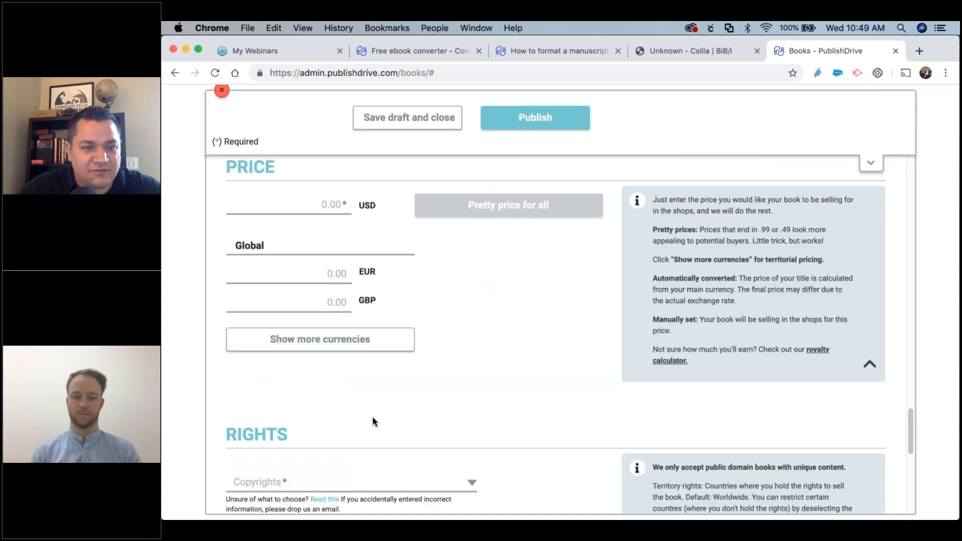
scroll(372, 416, "up", 10)
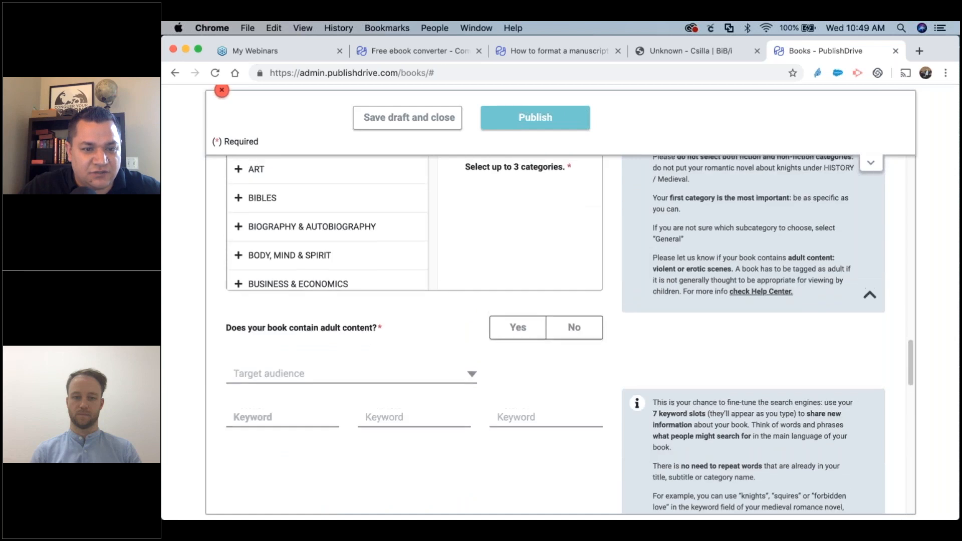
scroll(471, 403, "up", 12)
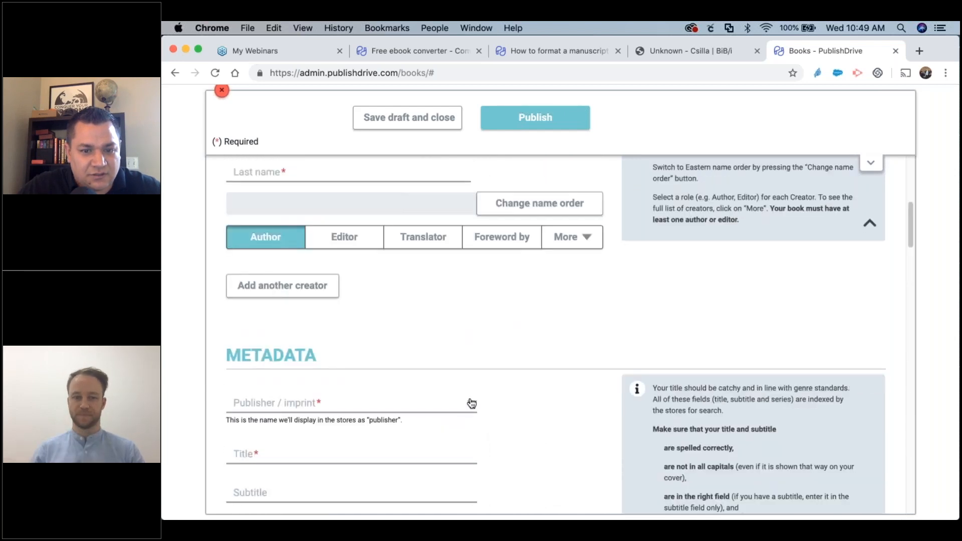
left_click(396, 401)
scroll(299, 343, "down", 3)
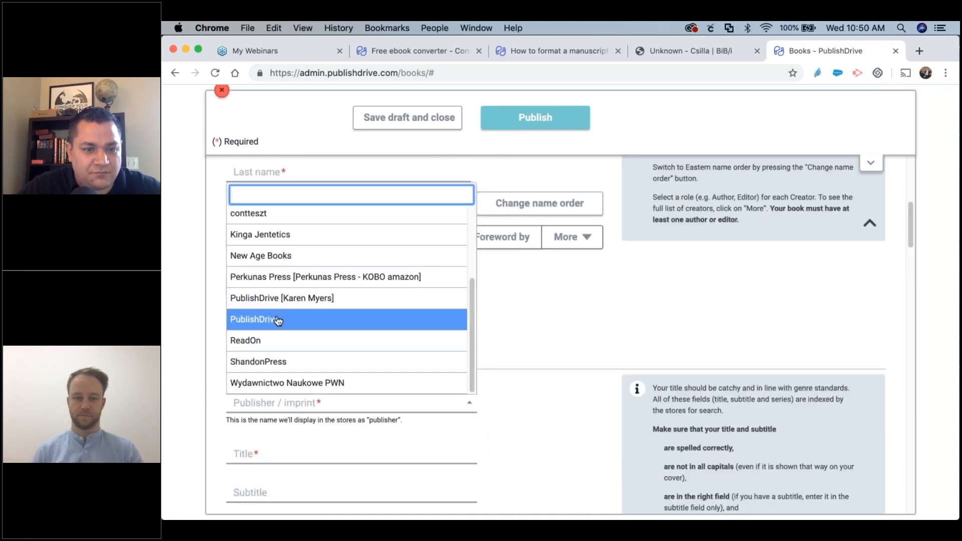
left_click(426, 319)
scroll(529, 395, "down", 20)
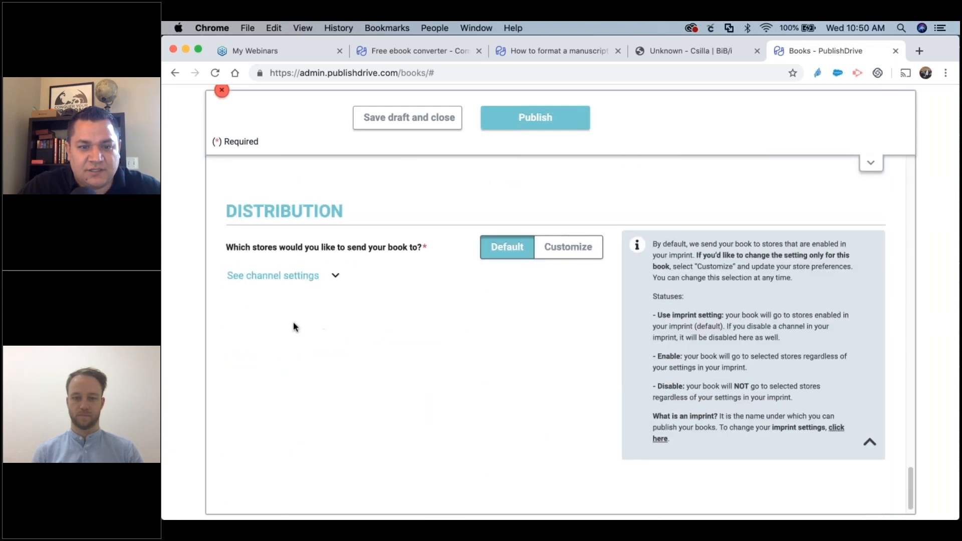
Open the per-store channel settings and set Apple Books to Disable for this book.
left_click(273, 276)
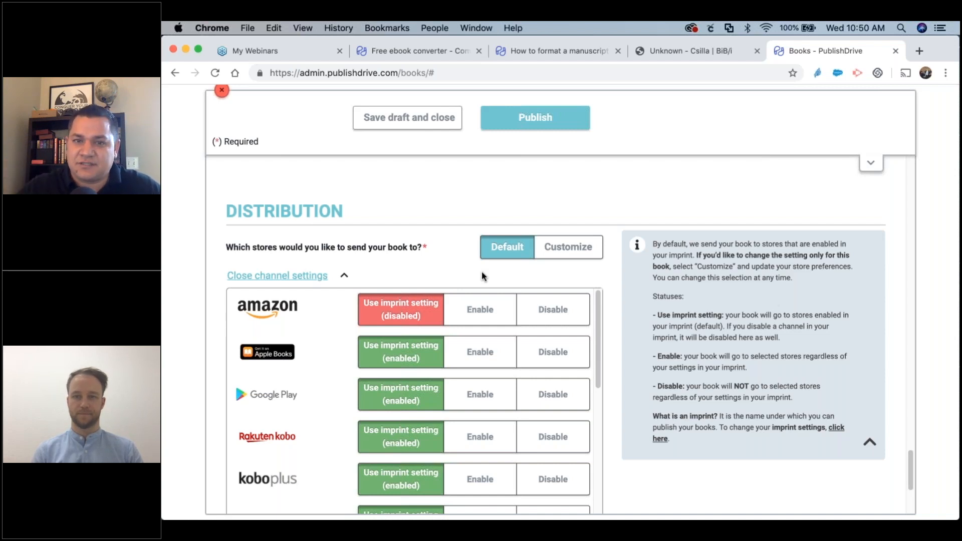
scroll(328, 331, "down", 1)
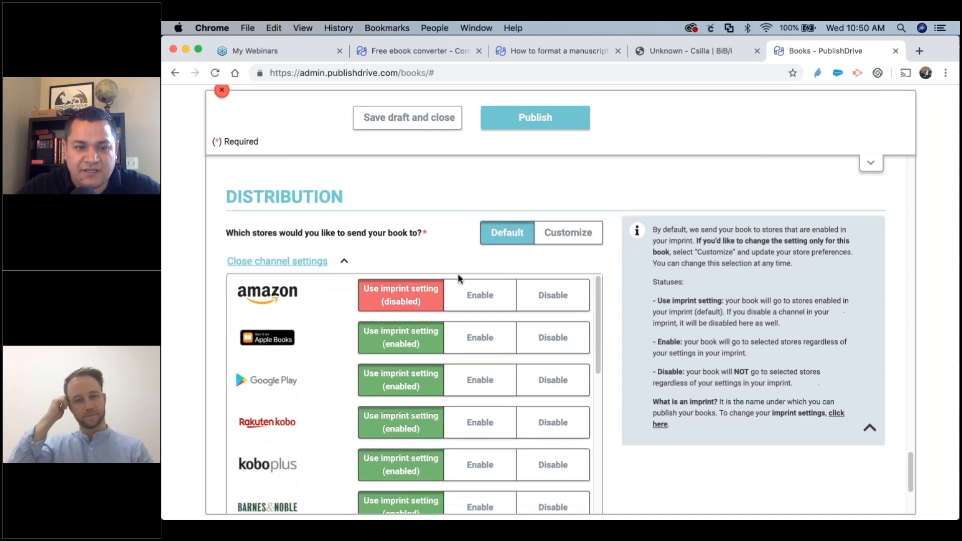
scroll(541, 327, "down", 1)
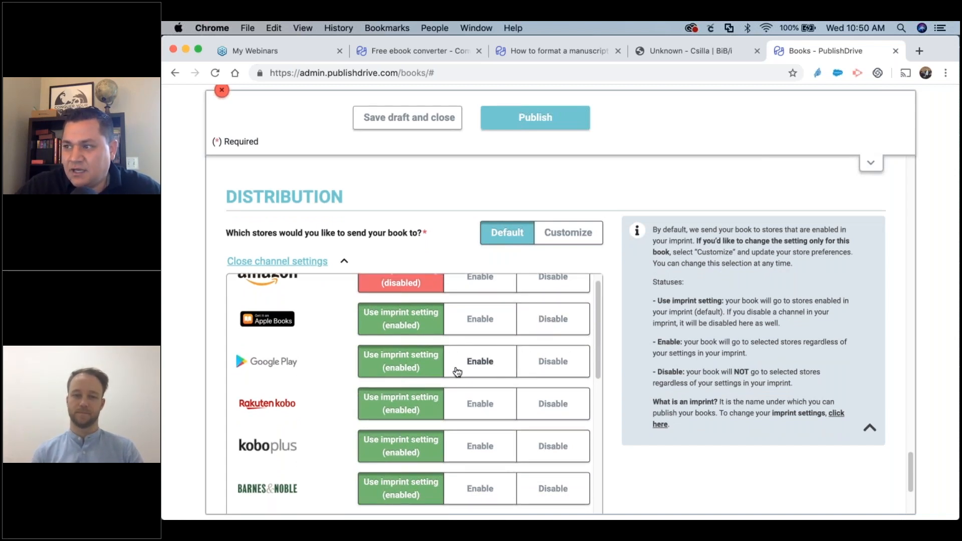
left_click(548, 321)
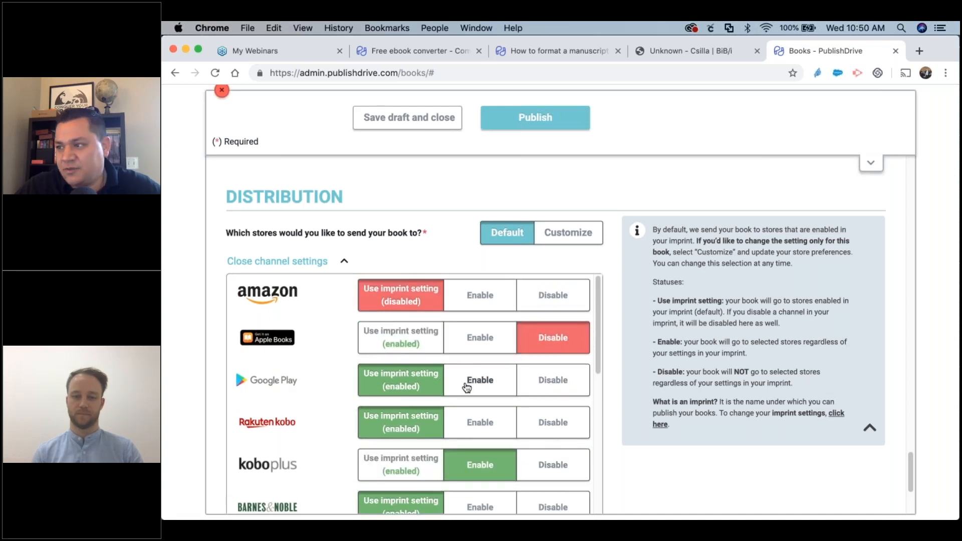
scroll(466, 387, "down", 10)
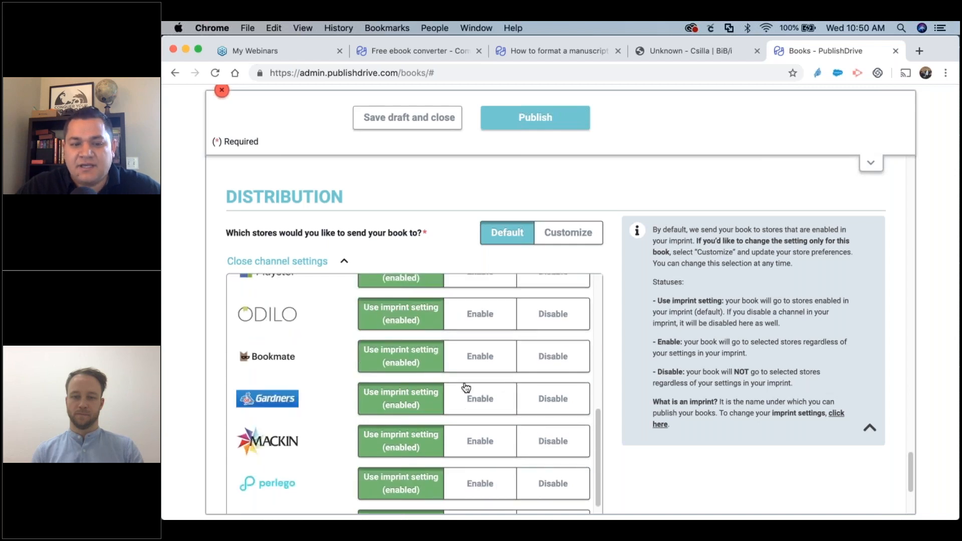
scroll(480, 351, "down", 6)
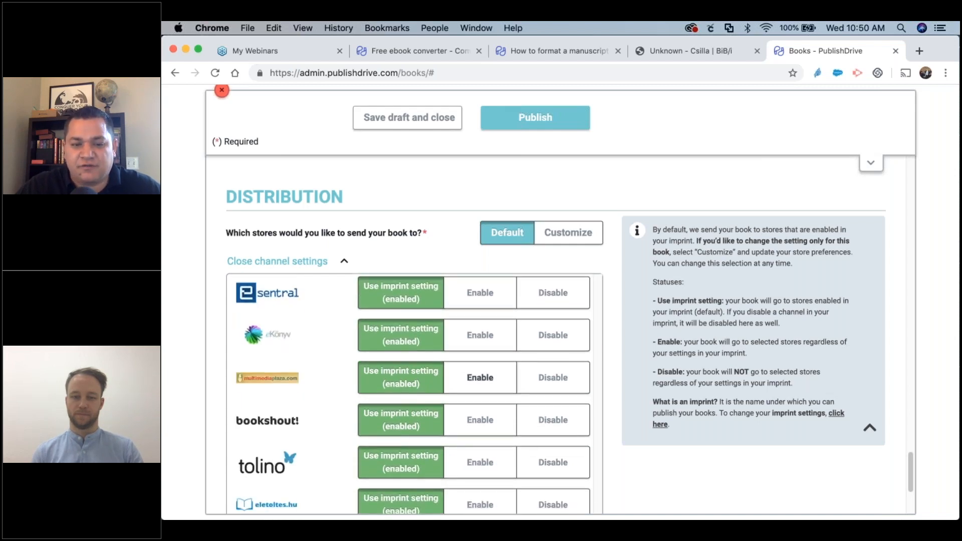
scroll(481, 416, "up", 15)
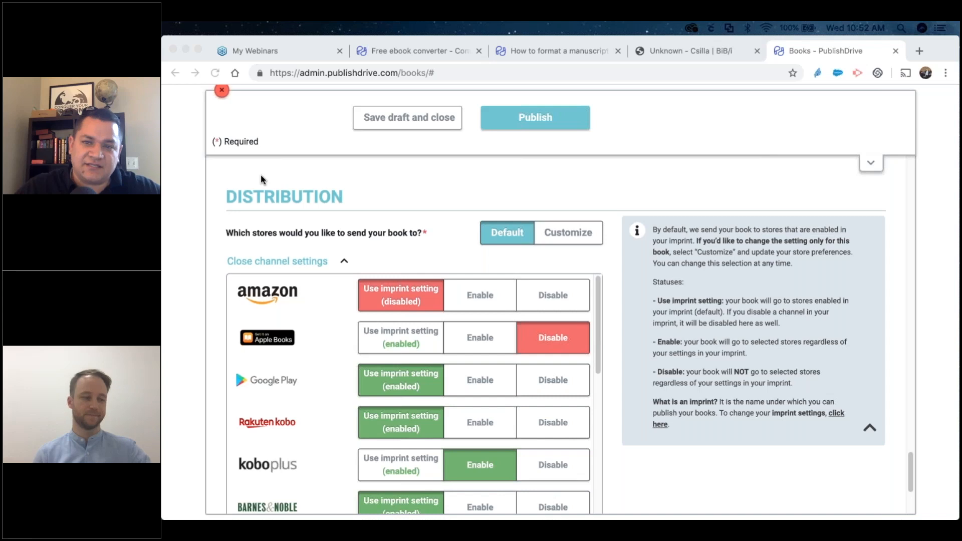
scroll(261, 175, "up", 2)
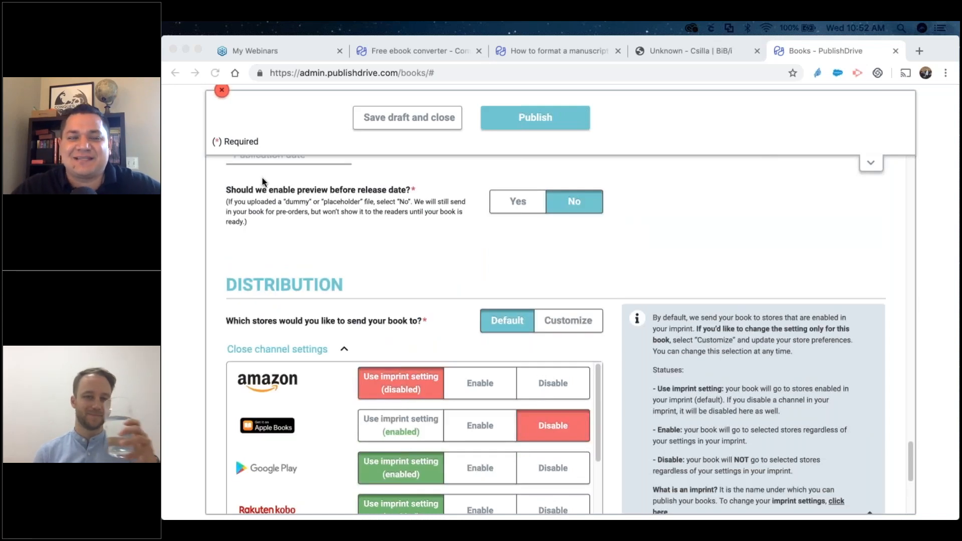
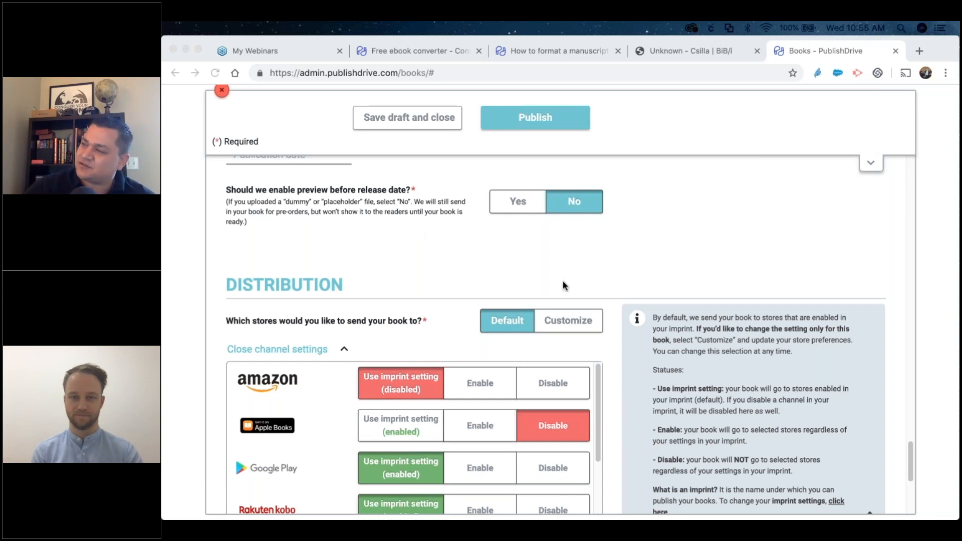
Scroll up to bring the worldwide rights and Publication date (Else) questions into view.
scroll(563, 281, "up", 5)
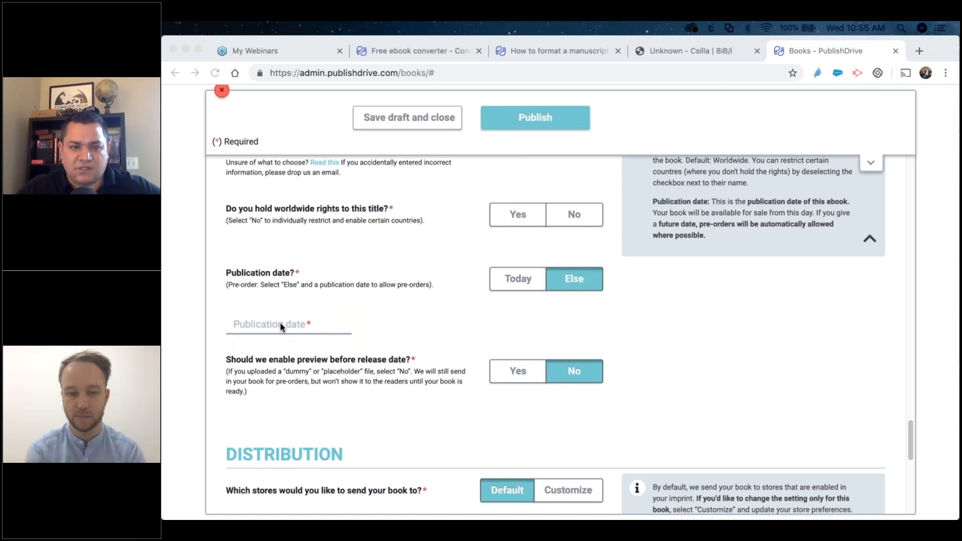
left_click(285, 339)
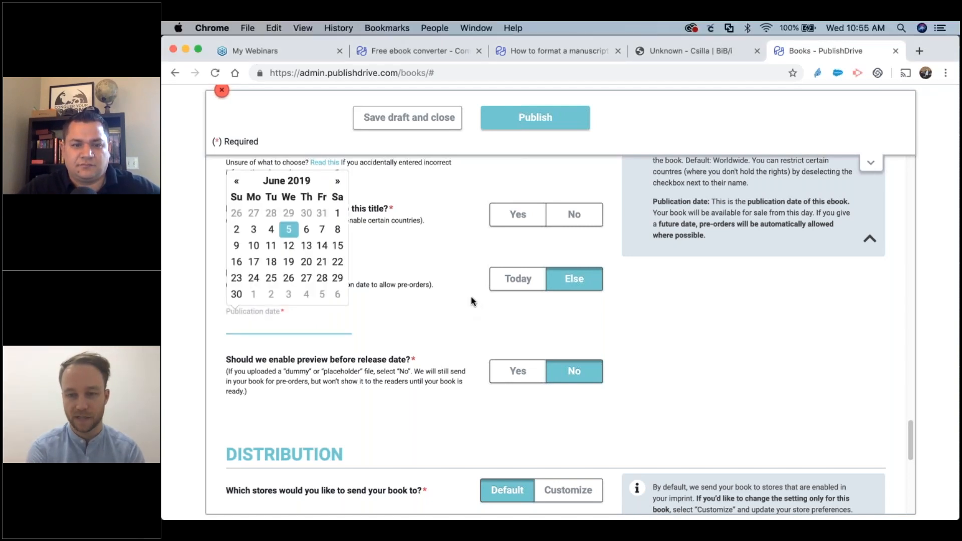
left_click(460, 291)
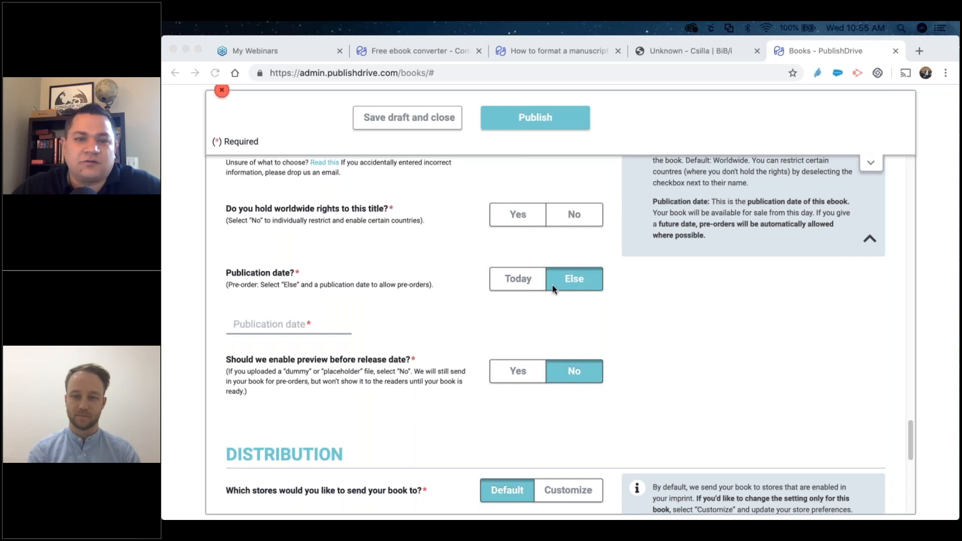
Scroll up past Categories to the empty content file and cover image upload areas, focusing the browser window.
scroll(575, 274, "up", 15)
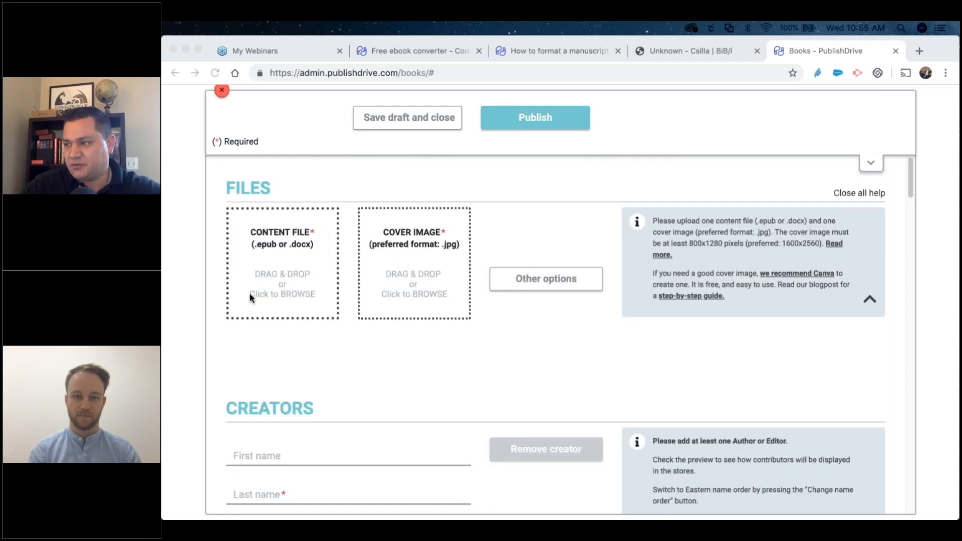
left_click(279, 272)
left_click(279, 266)
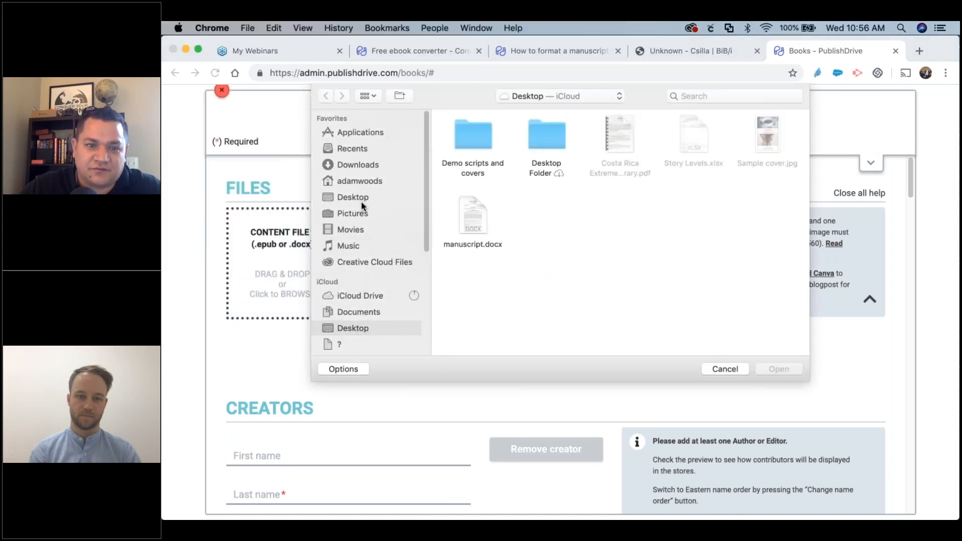
left_click(350, 196)
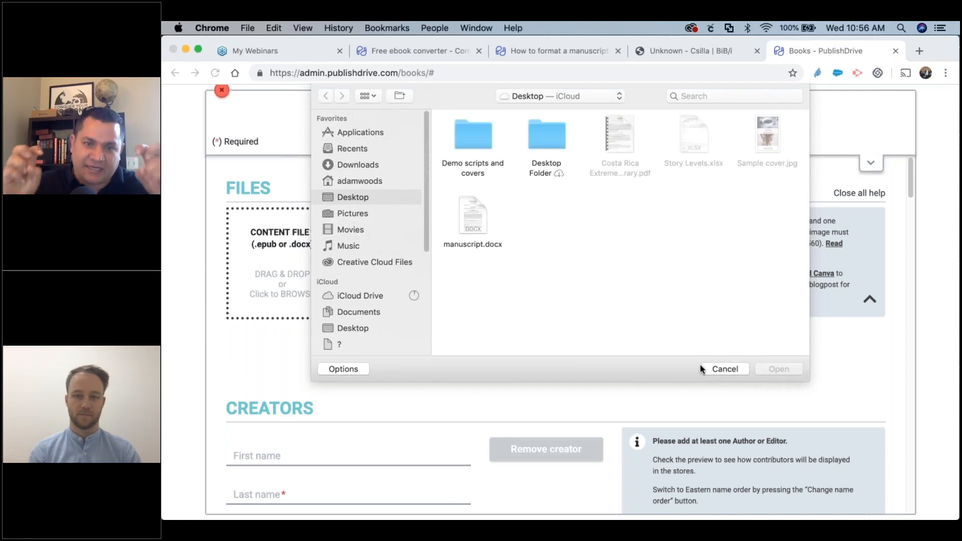
left_click(726, 368)
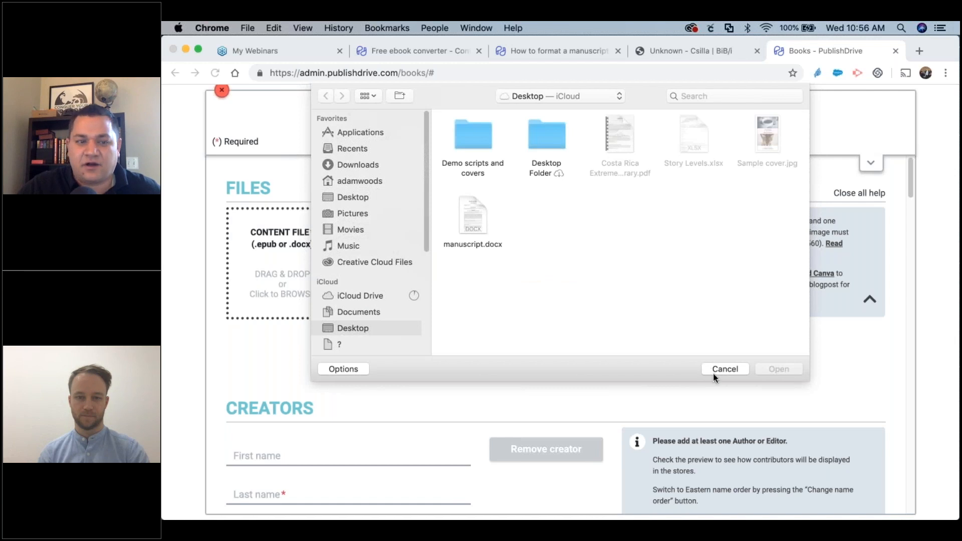
left_click(718, 370)
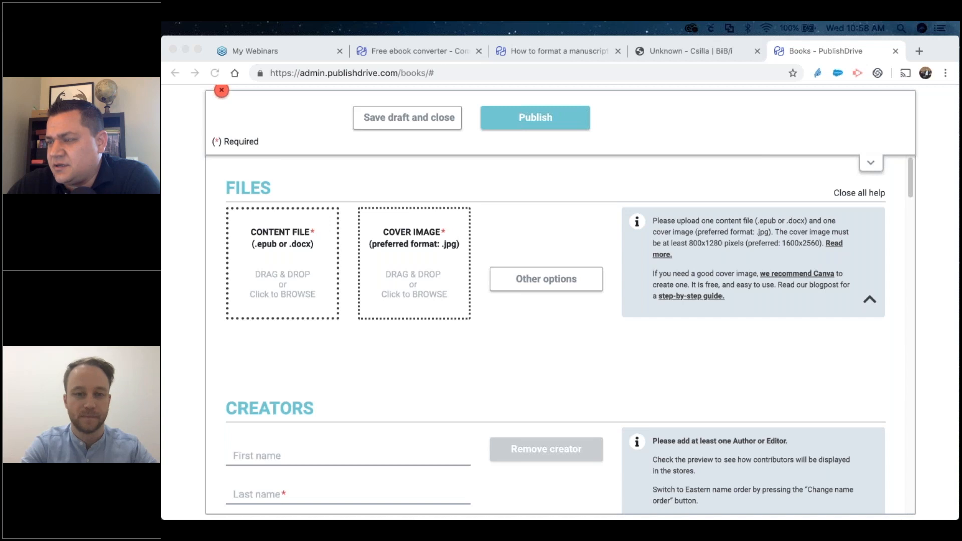
left_click(533, 337)
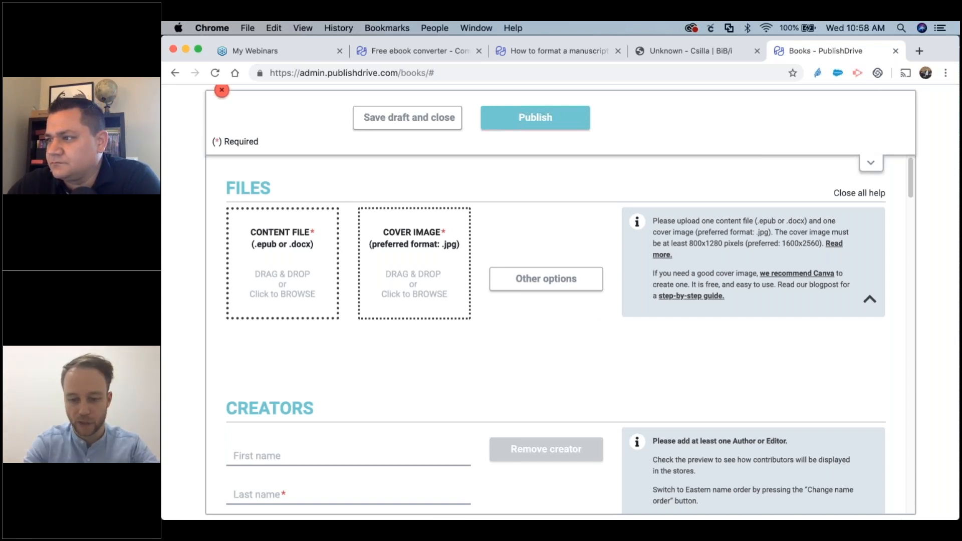
key("super+Tab")
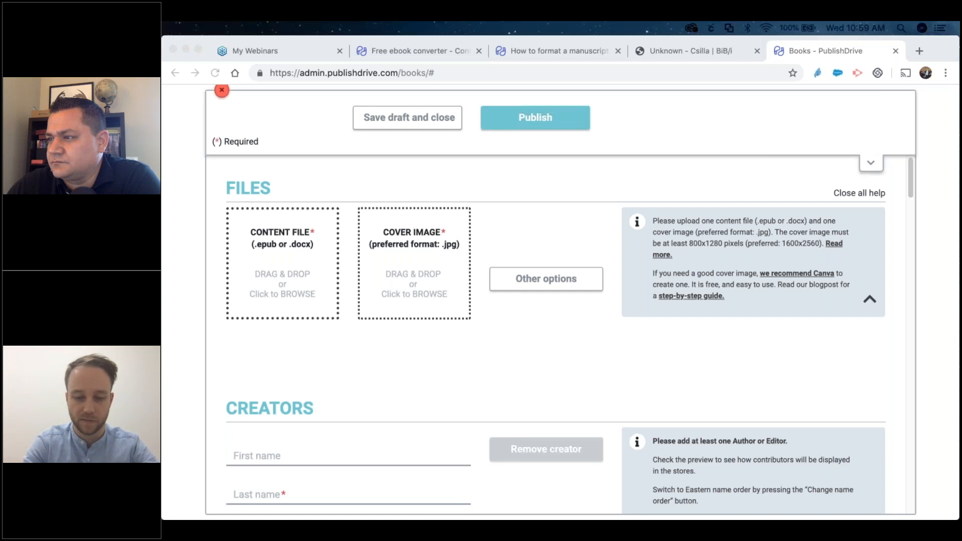